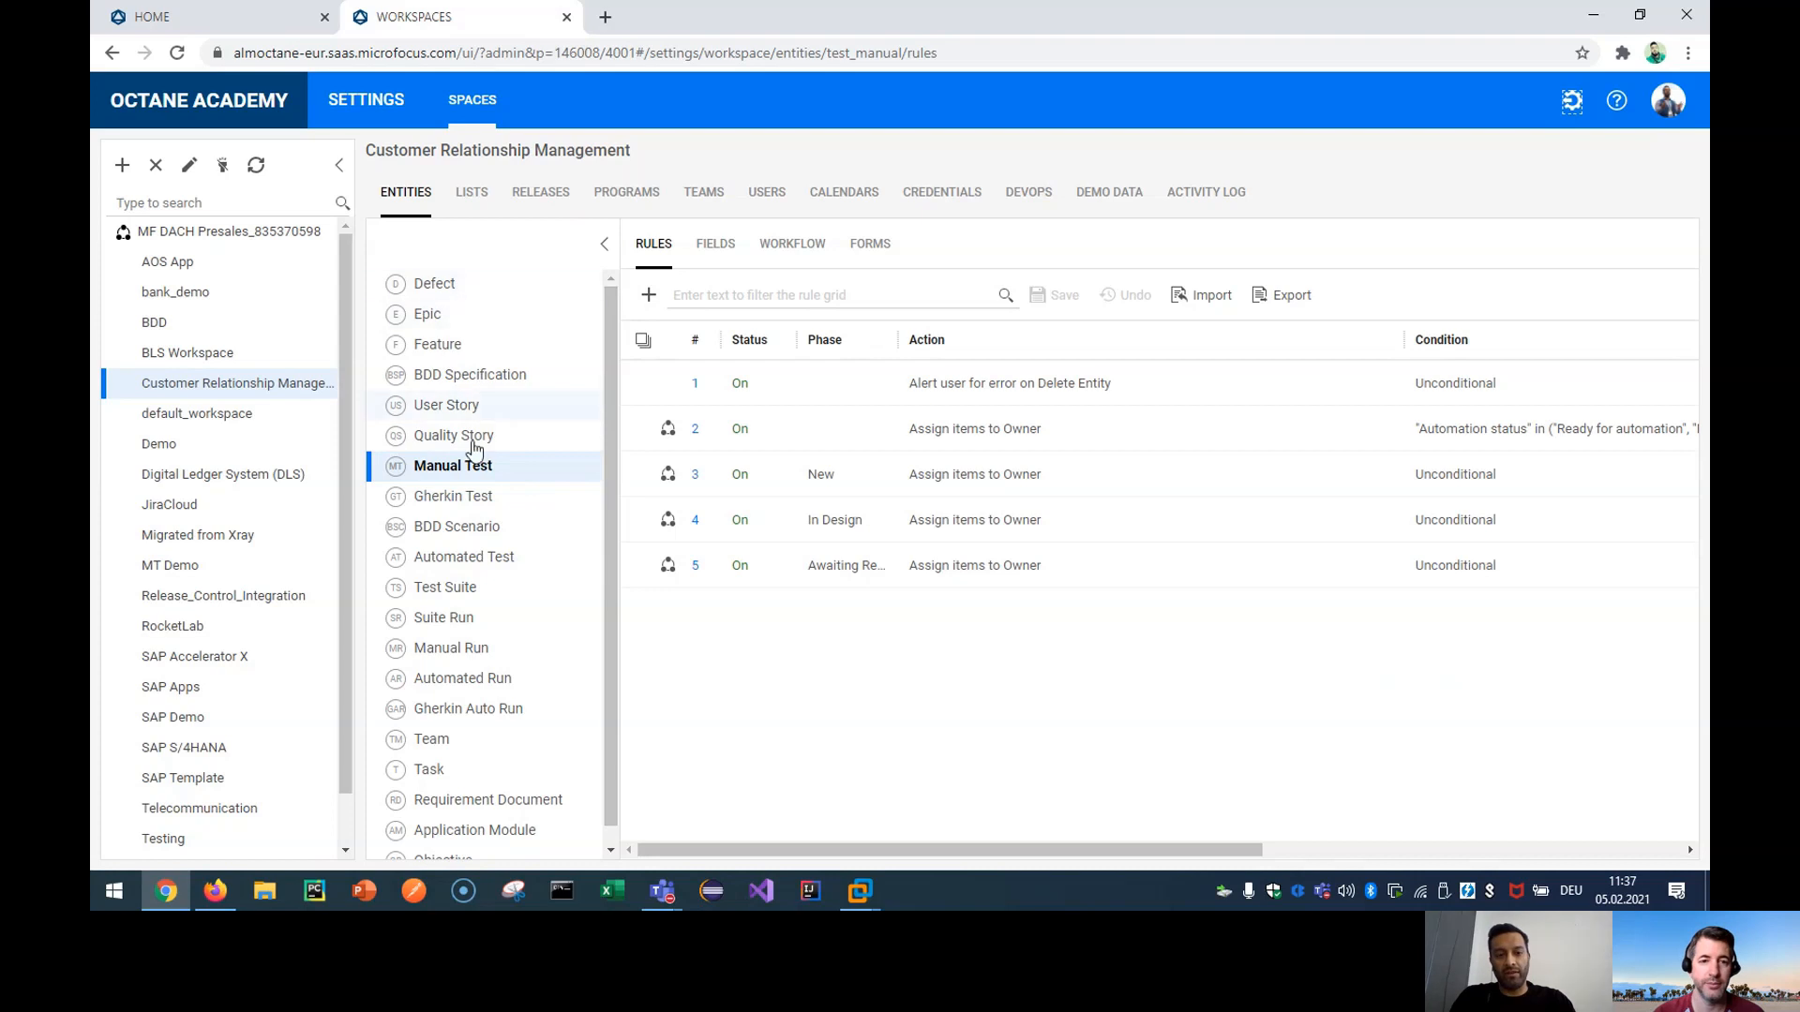
Start a new rule for the Manual Test entity and choose Set field value as its action.
left_click(649, 298)
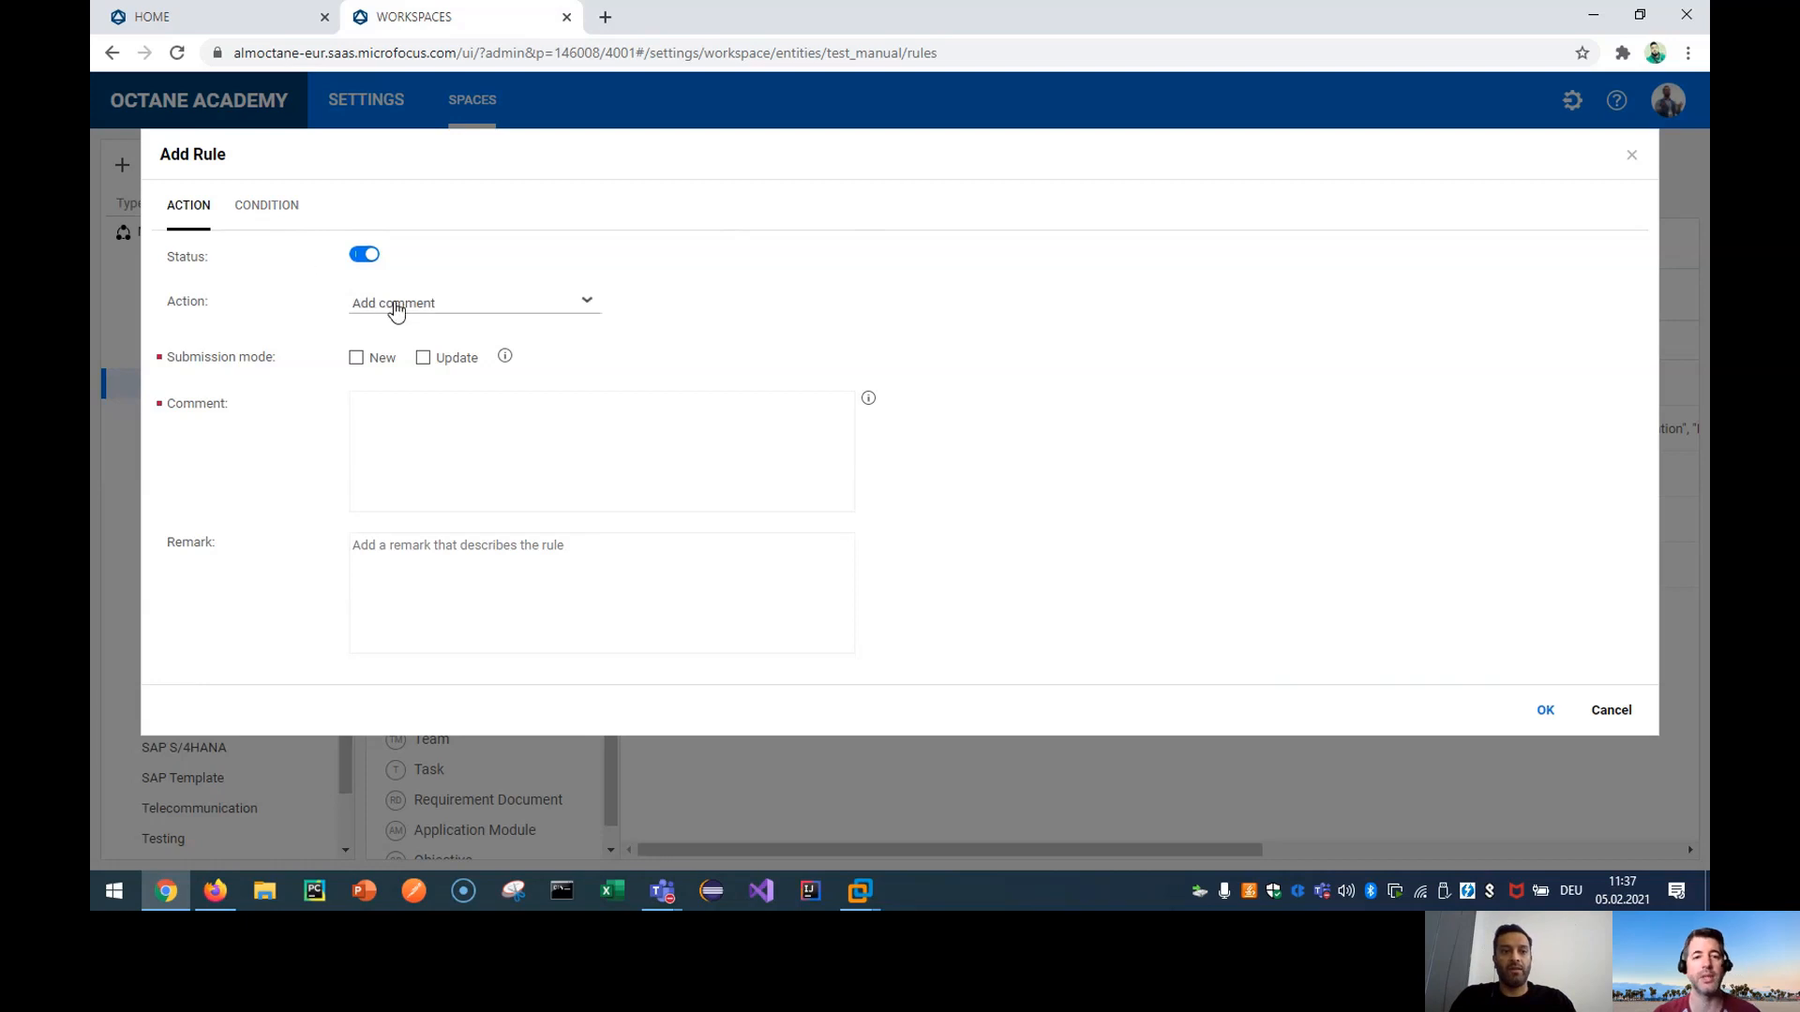
left_click(396, 311)
type("set")
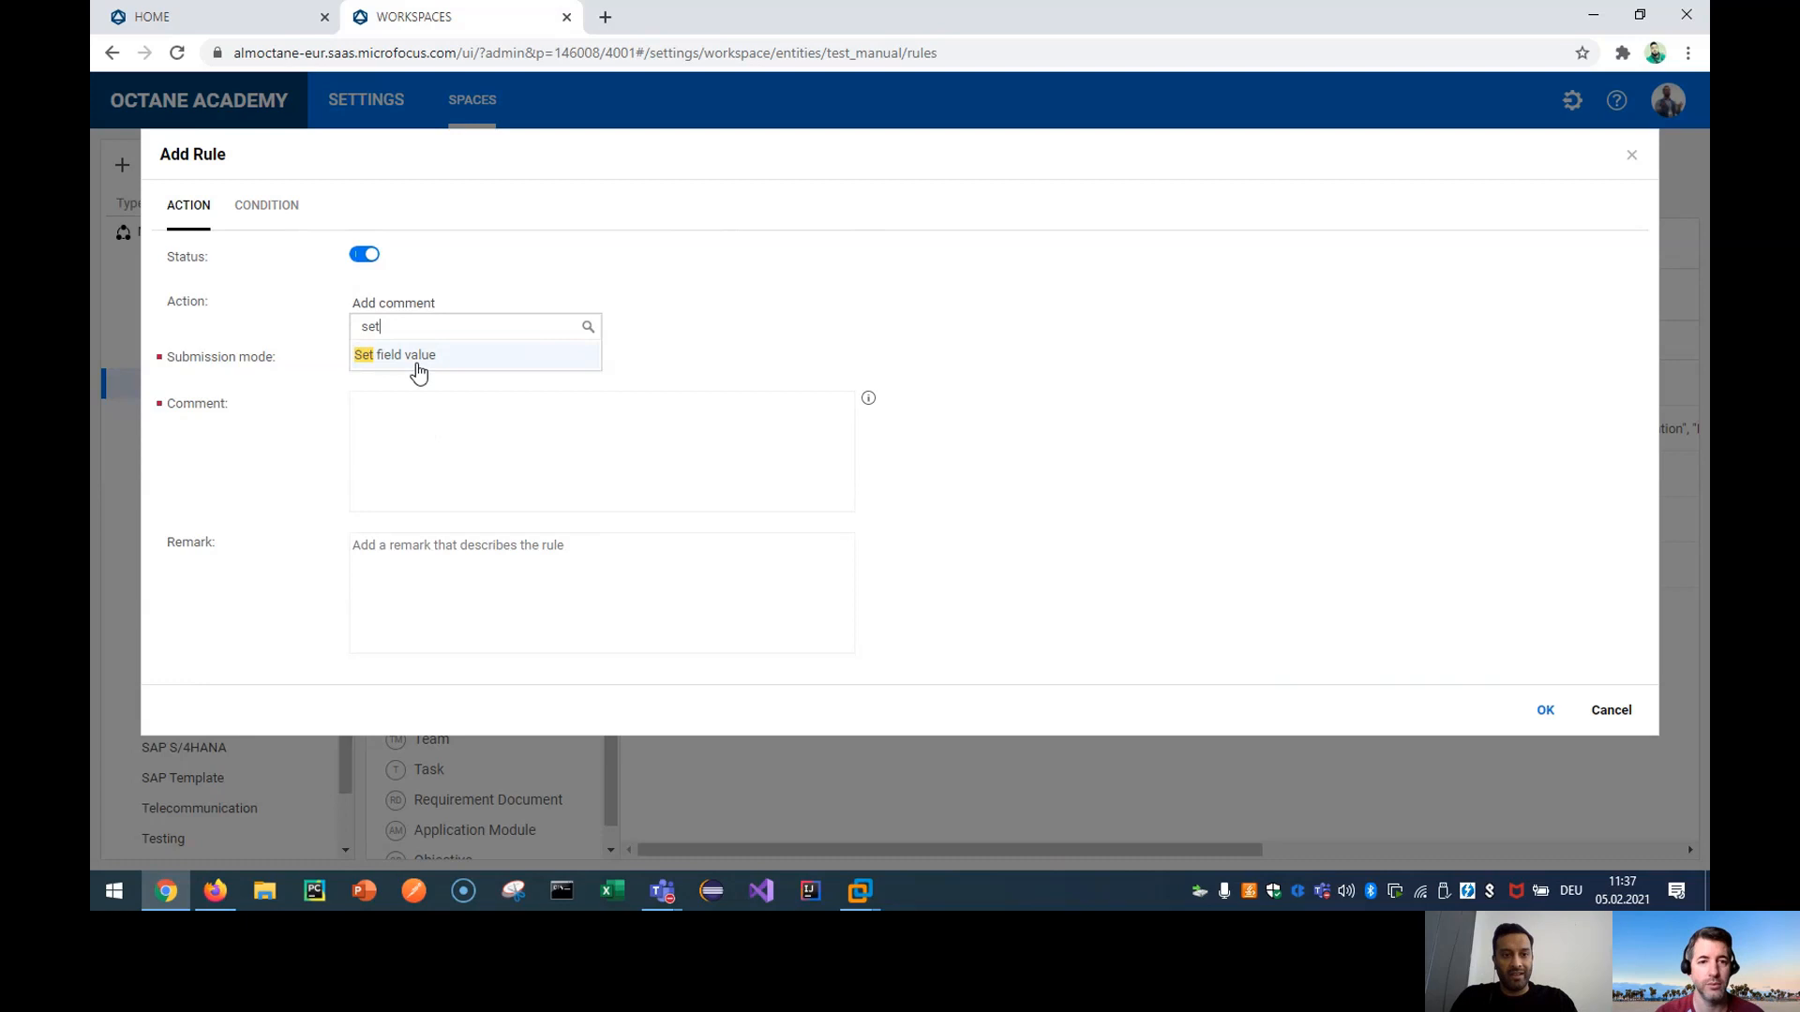
left_click(416, 364)
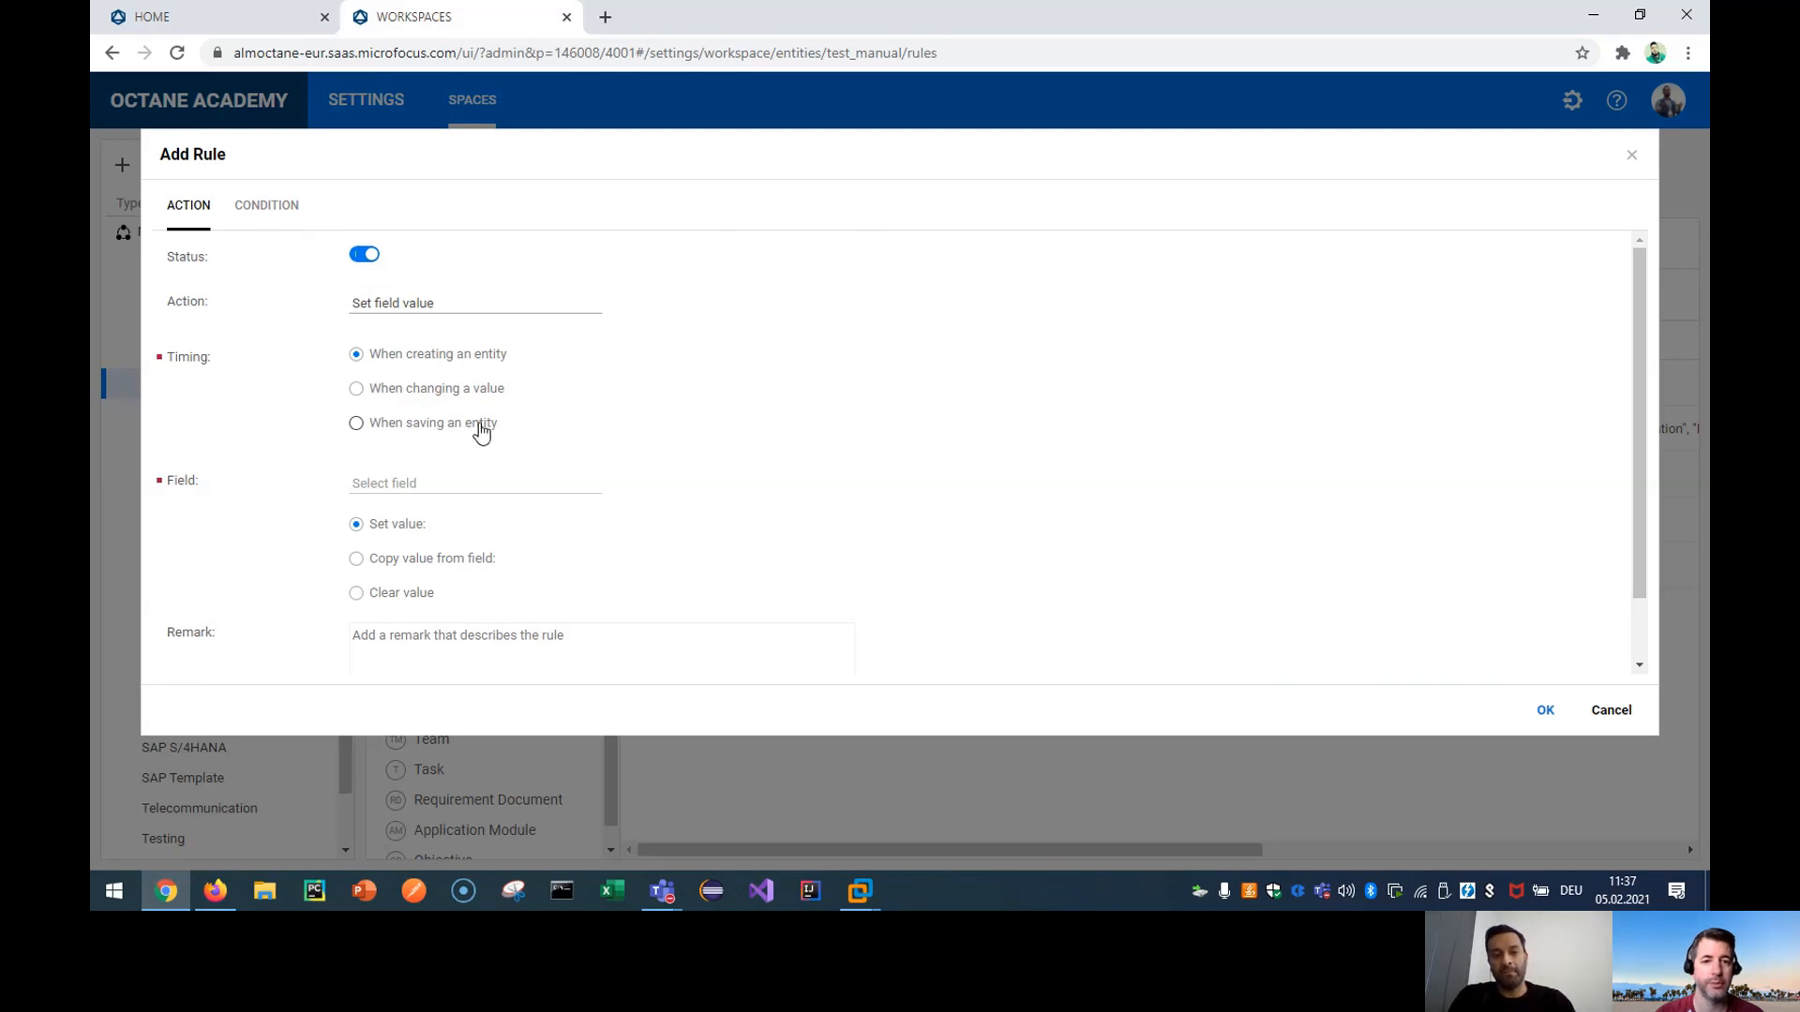
Look through the rule's selectable fields and its set, copy and clear value options.
left_click(503, 482)
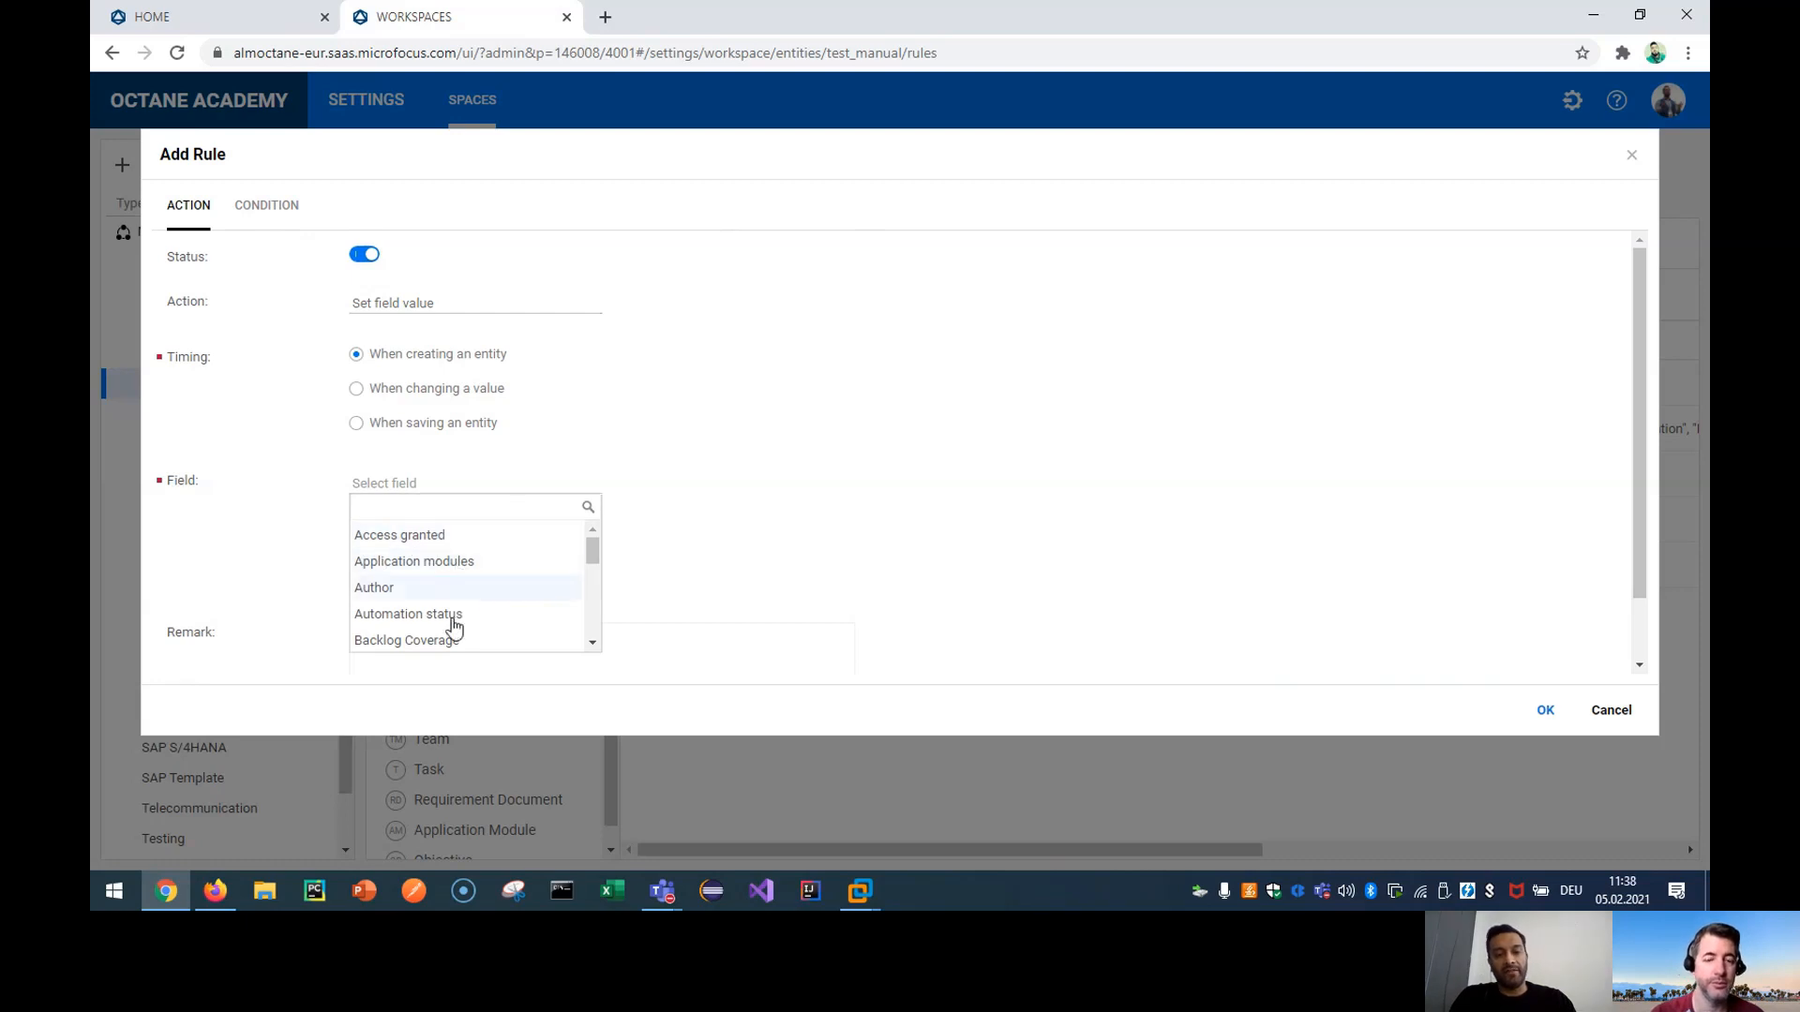
left_click(699, 601)
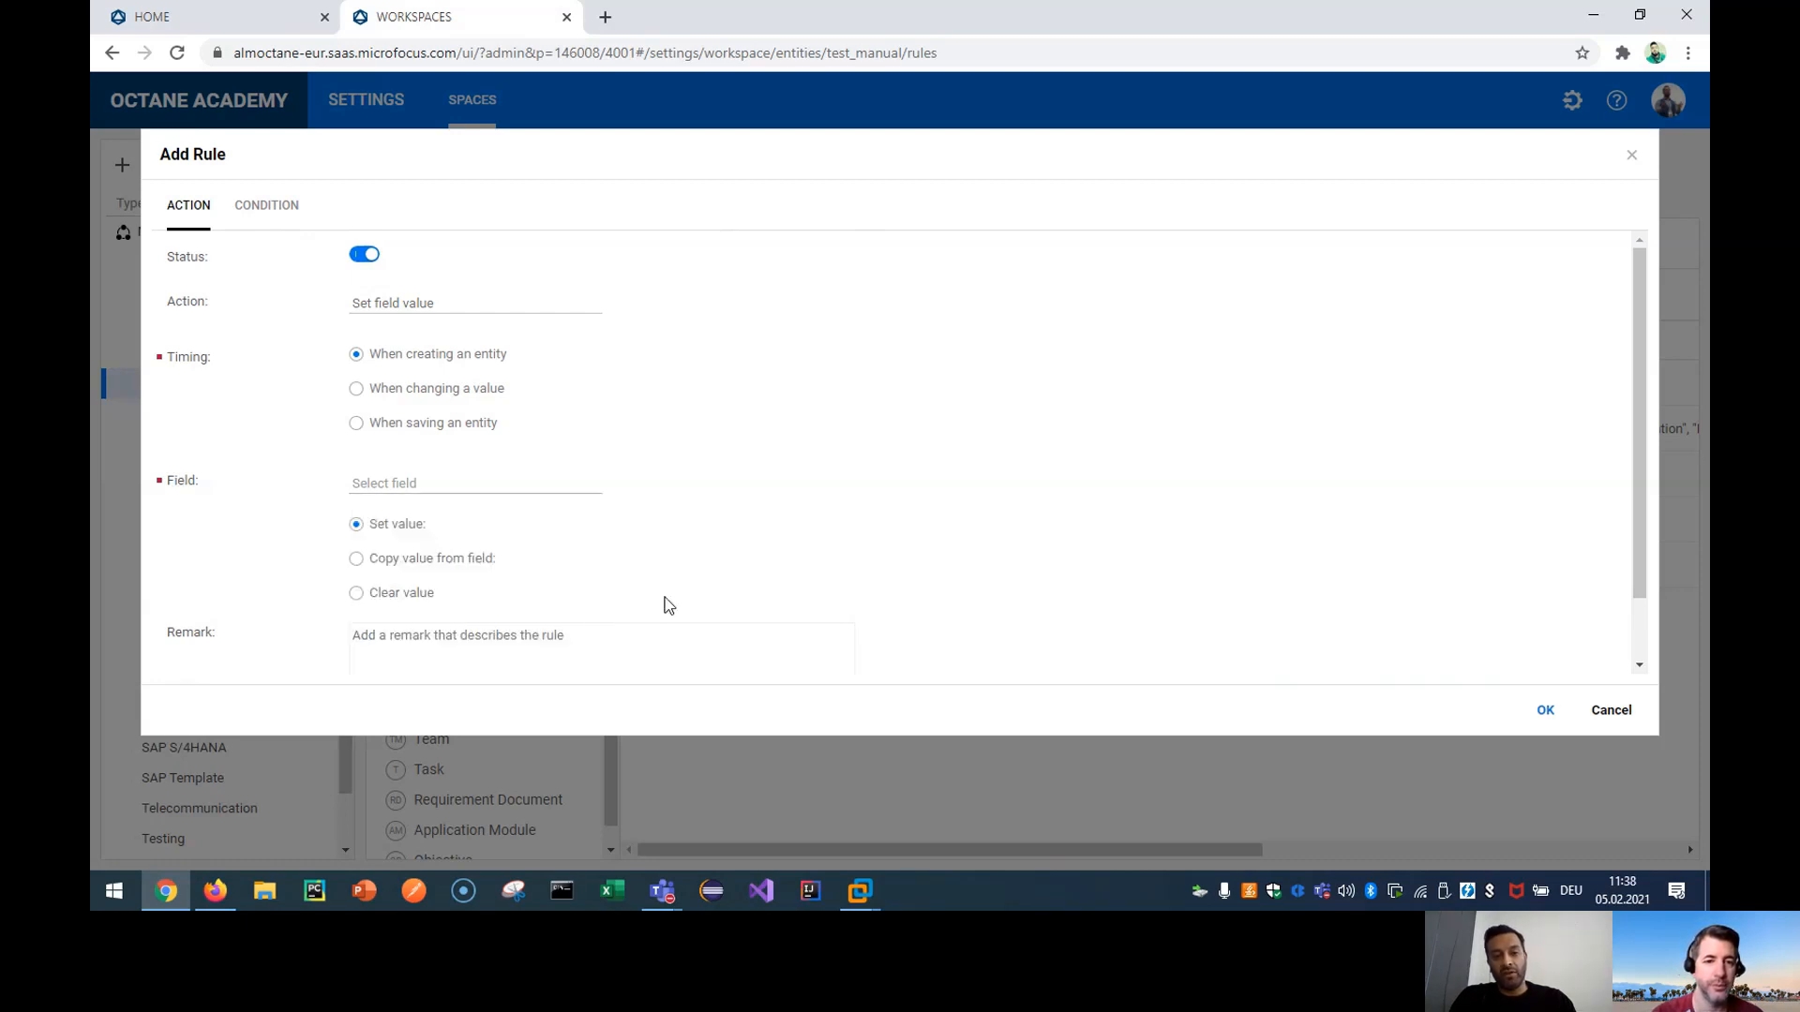
left_click(442, 563)
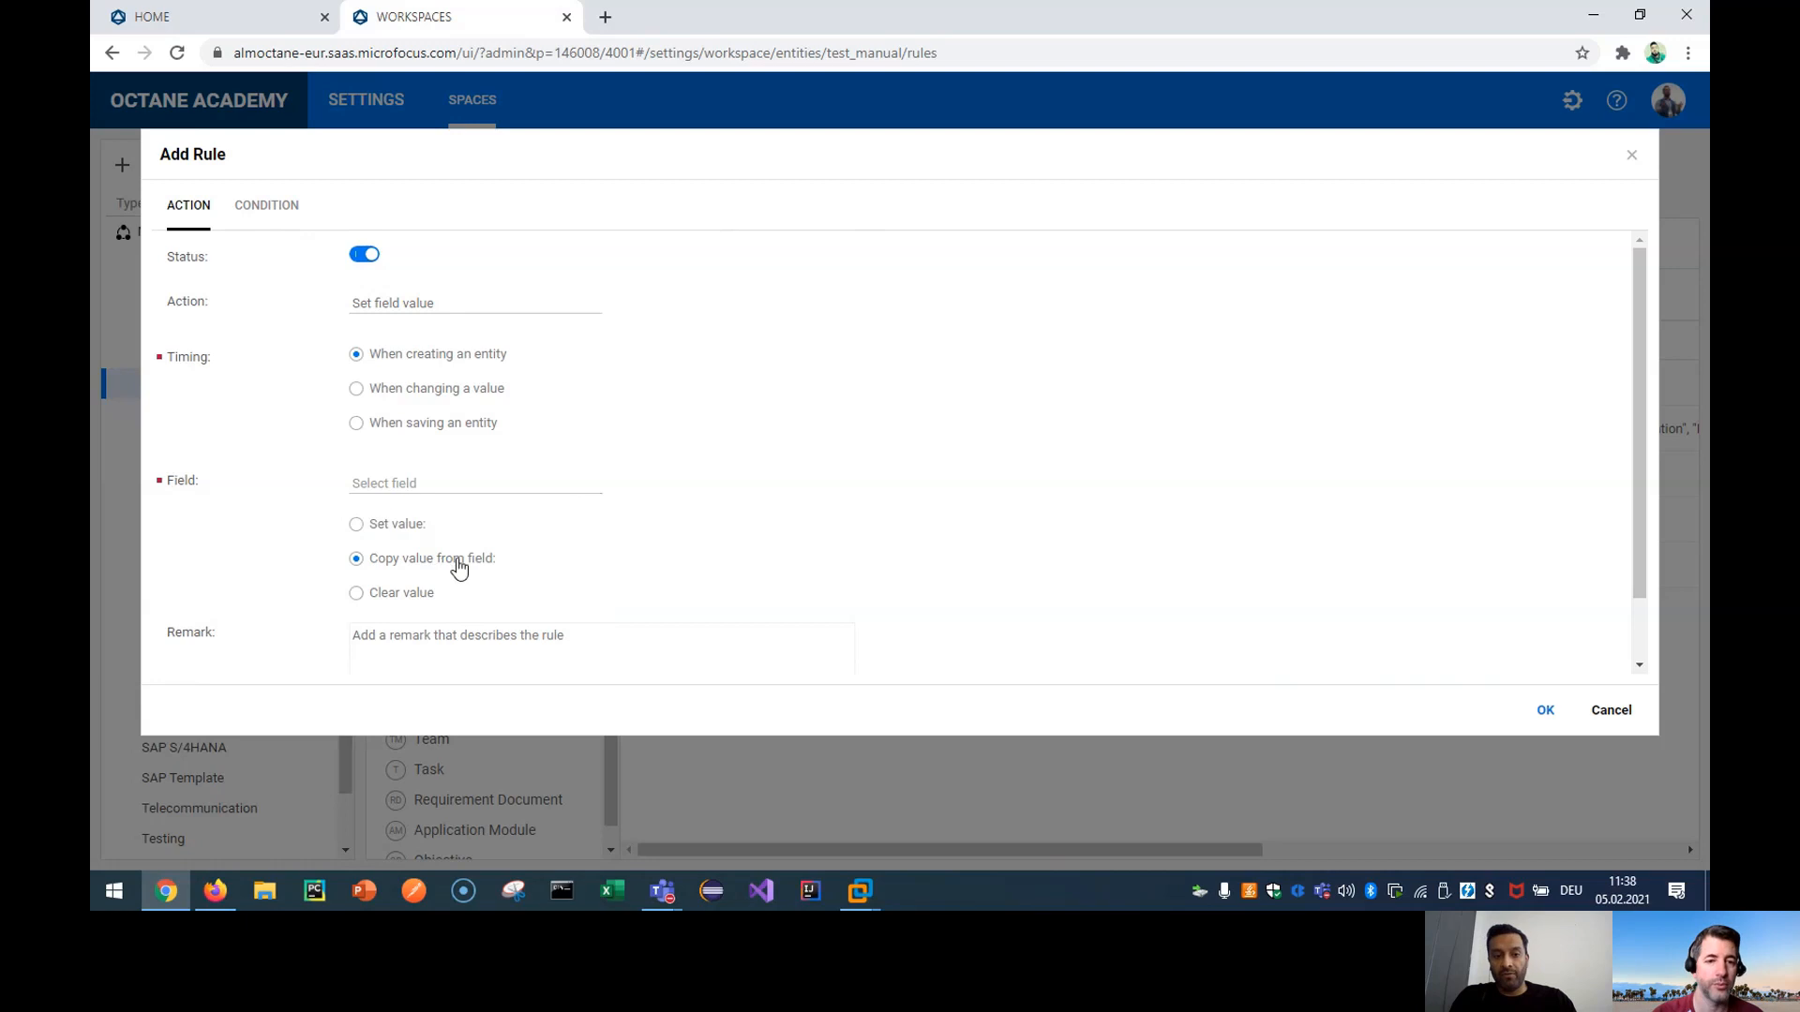
left_click(409, 597)
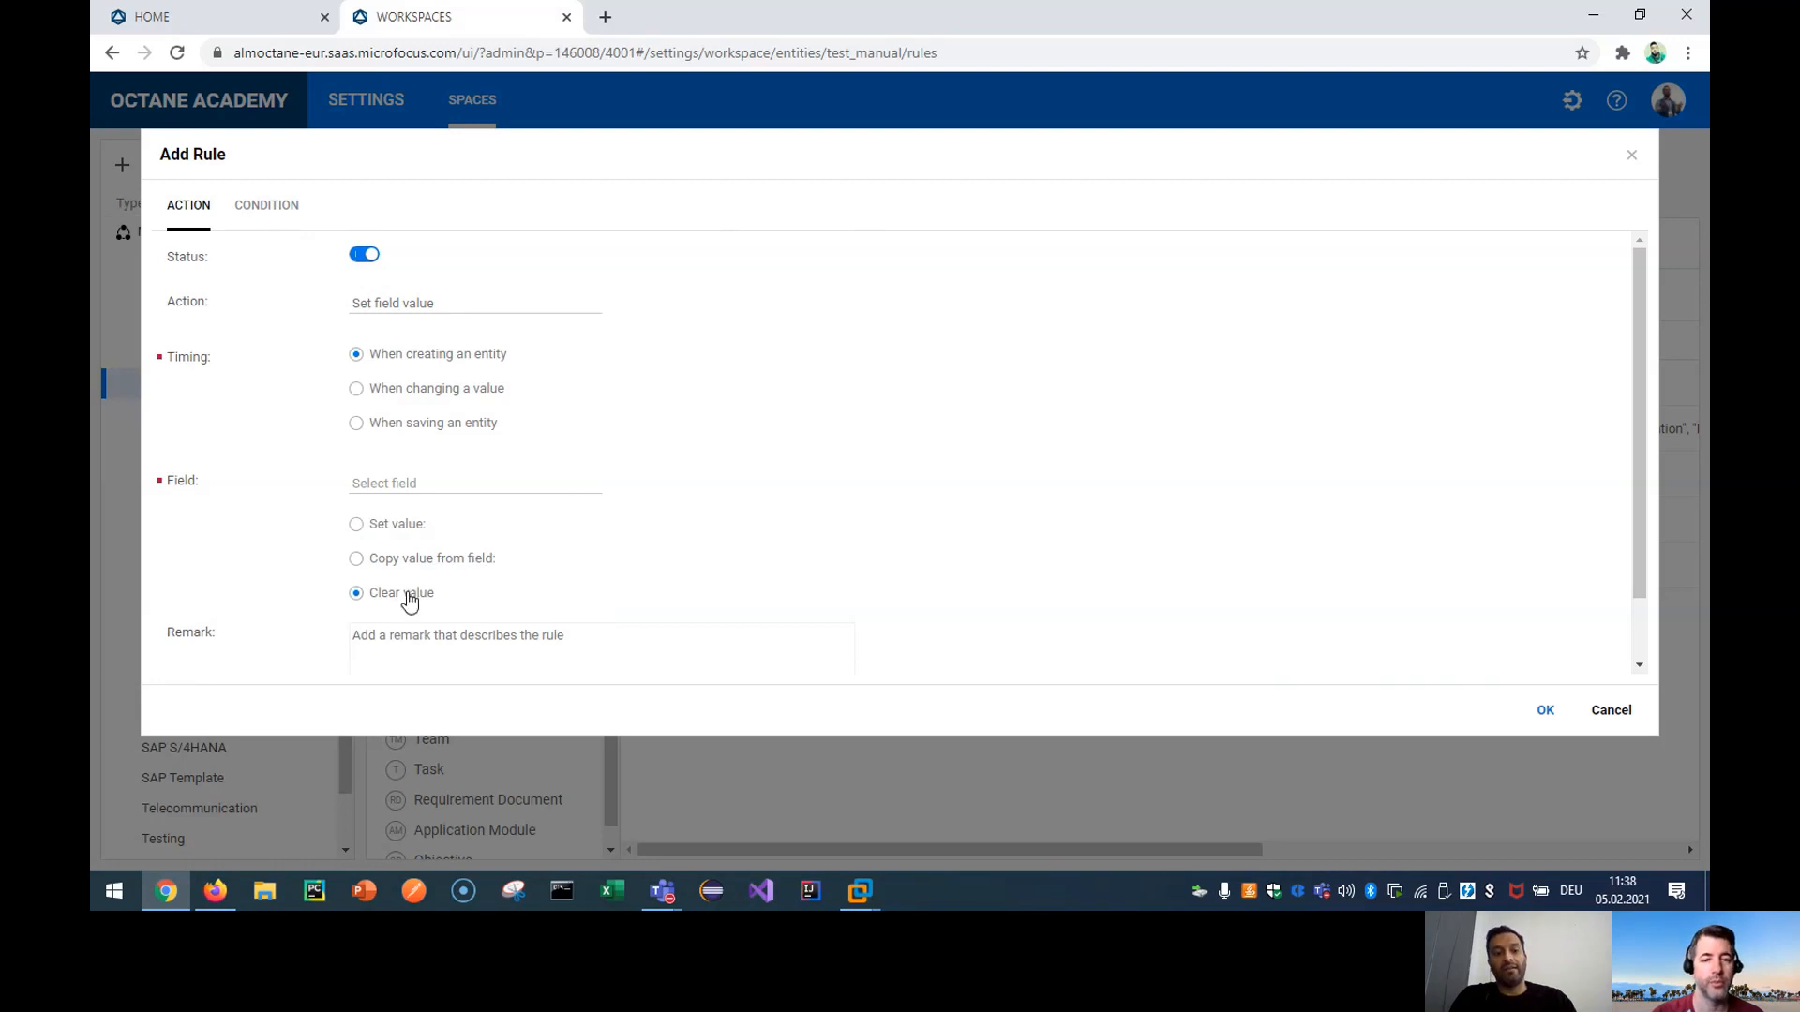
left_click(410, 566)
left_click(414, 531)
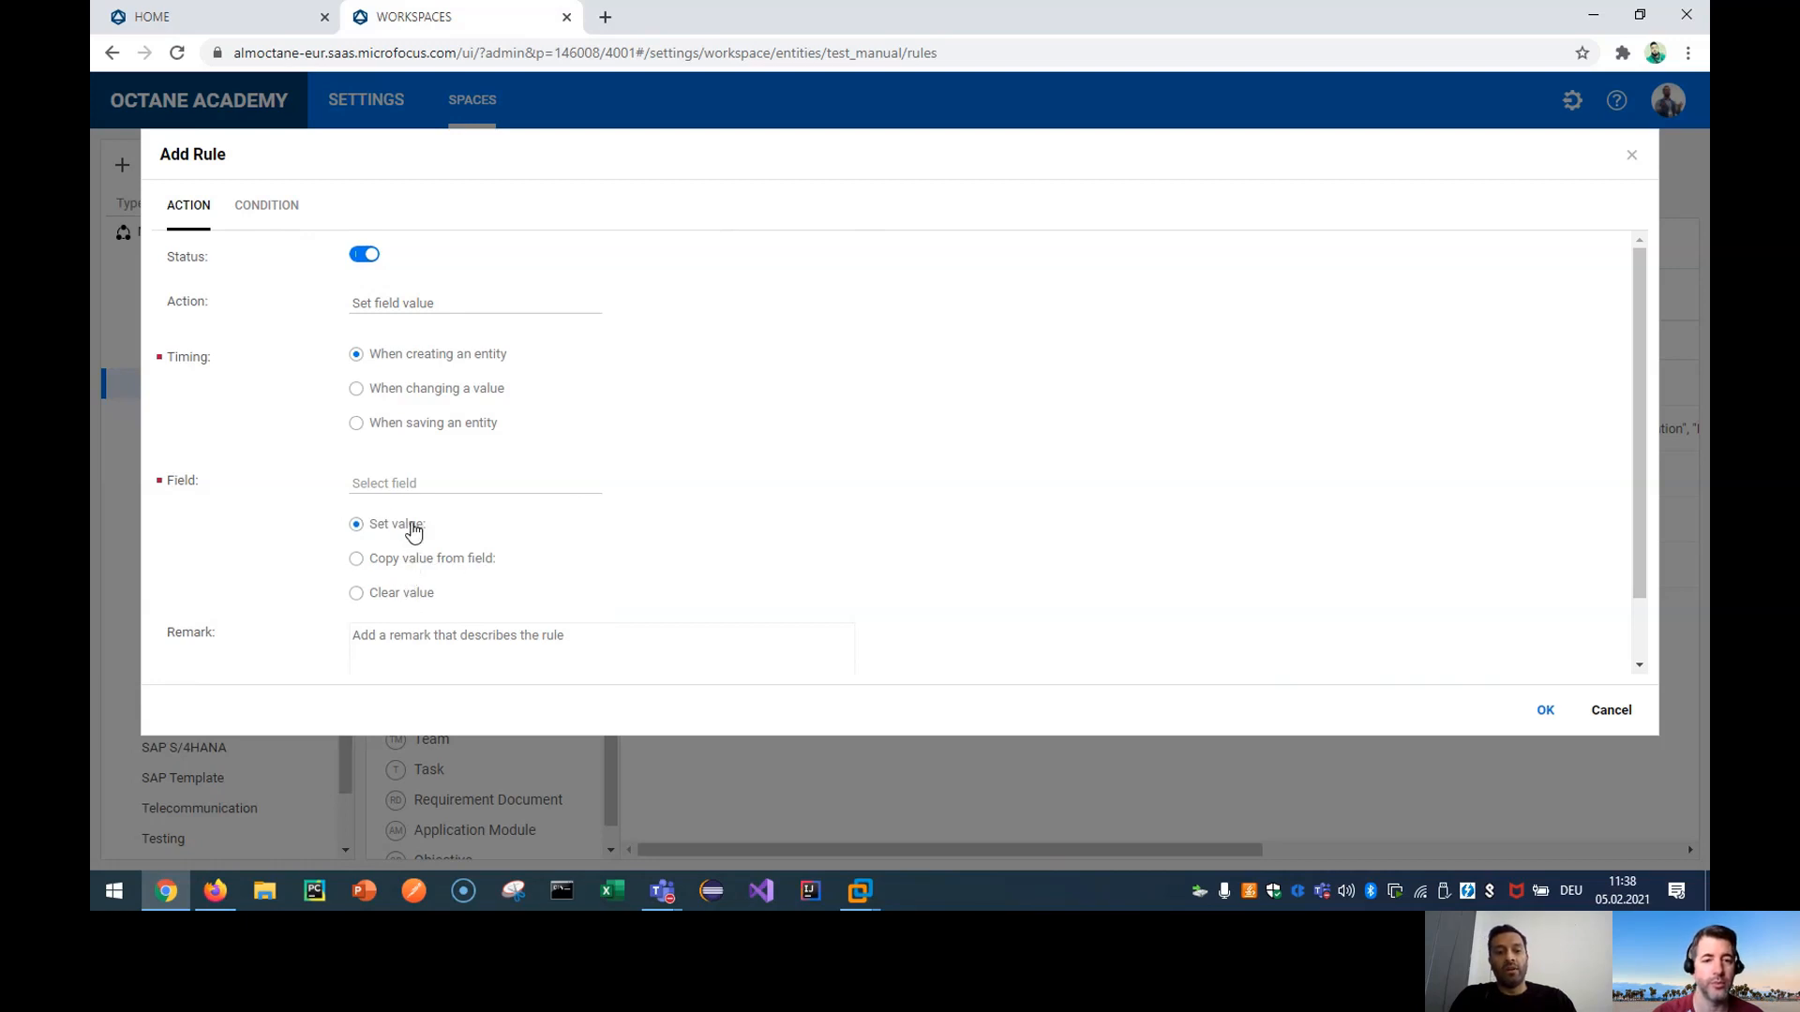
Choose text as the rule's target field and enter "Set field Value" as the value it receives.
left_click(574, 490)
type("text")
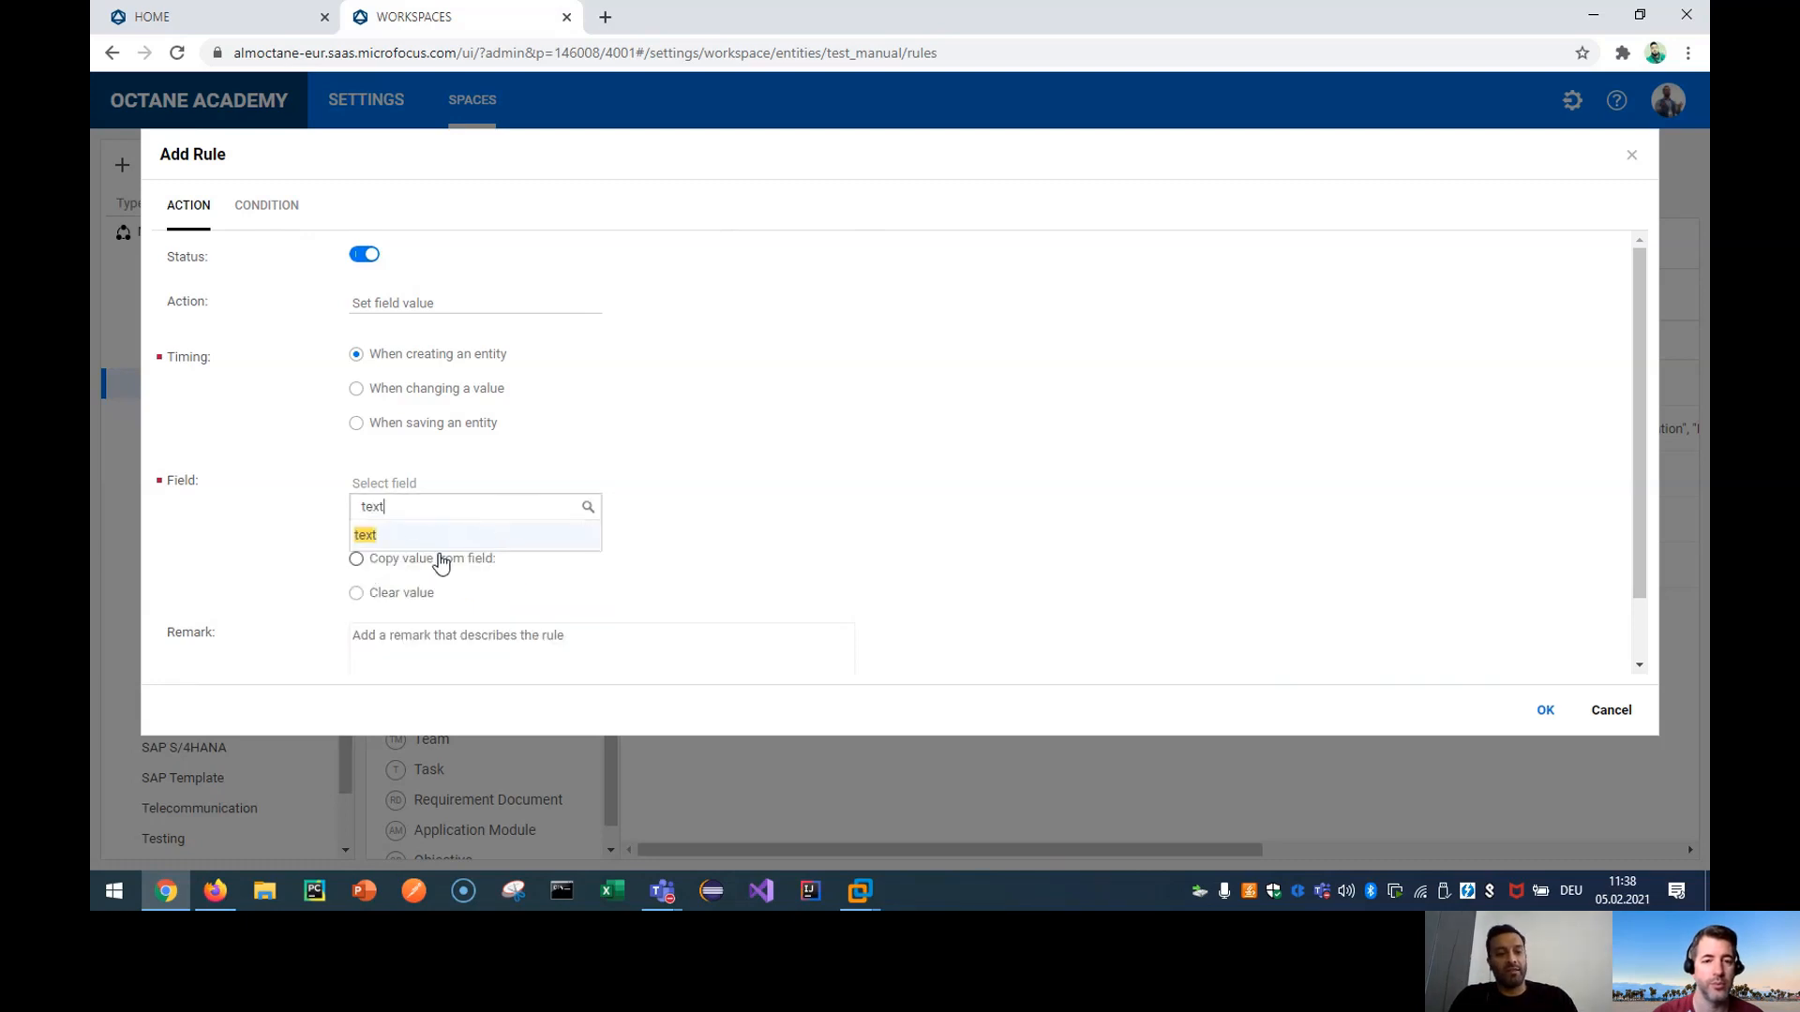
left_click(527, 535)
left_click(581, 530)
type("Set field val")
key("BackSpace")
key("BackSpace")
key("BackSpace")
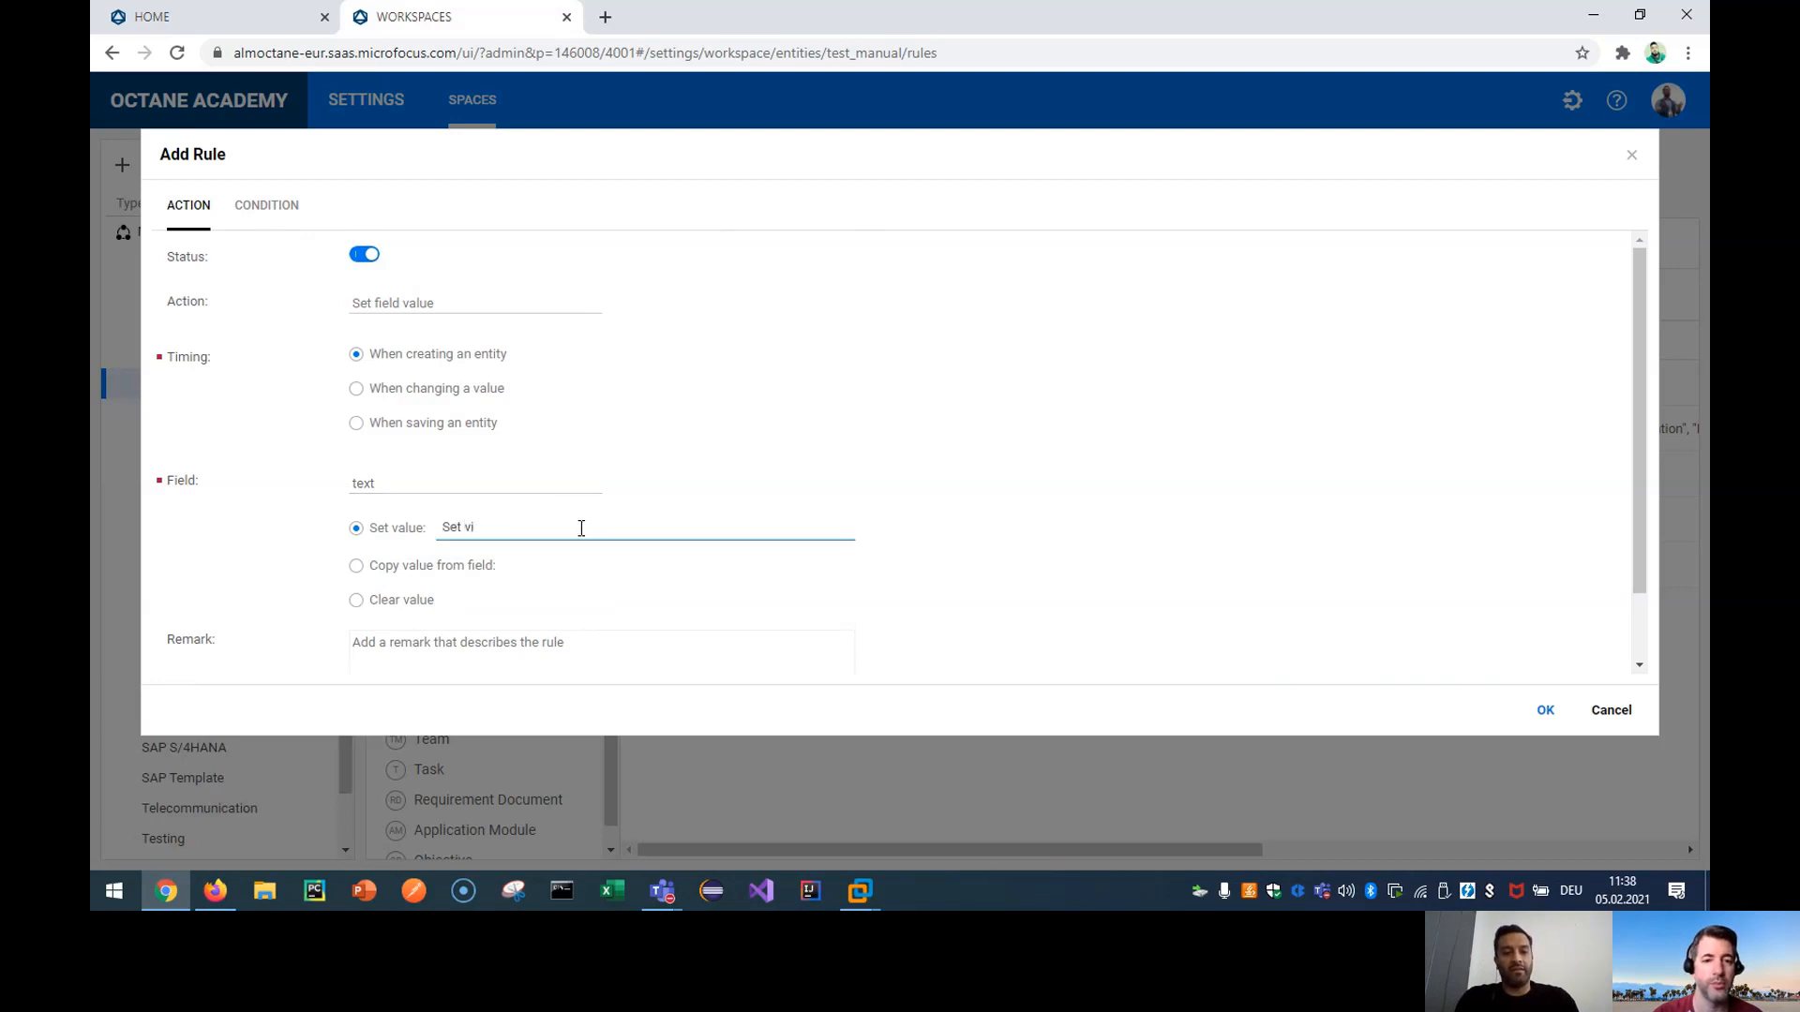
type("field Value")
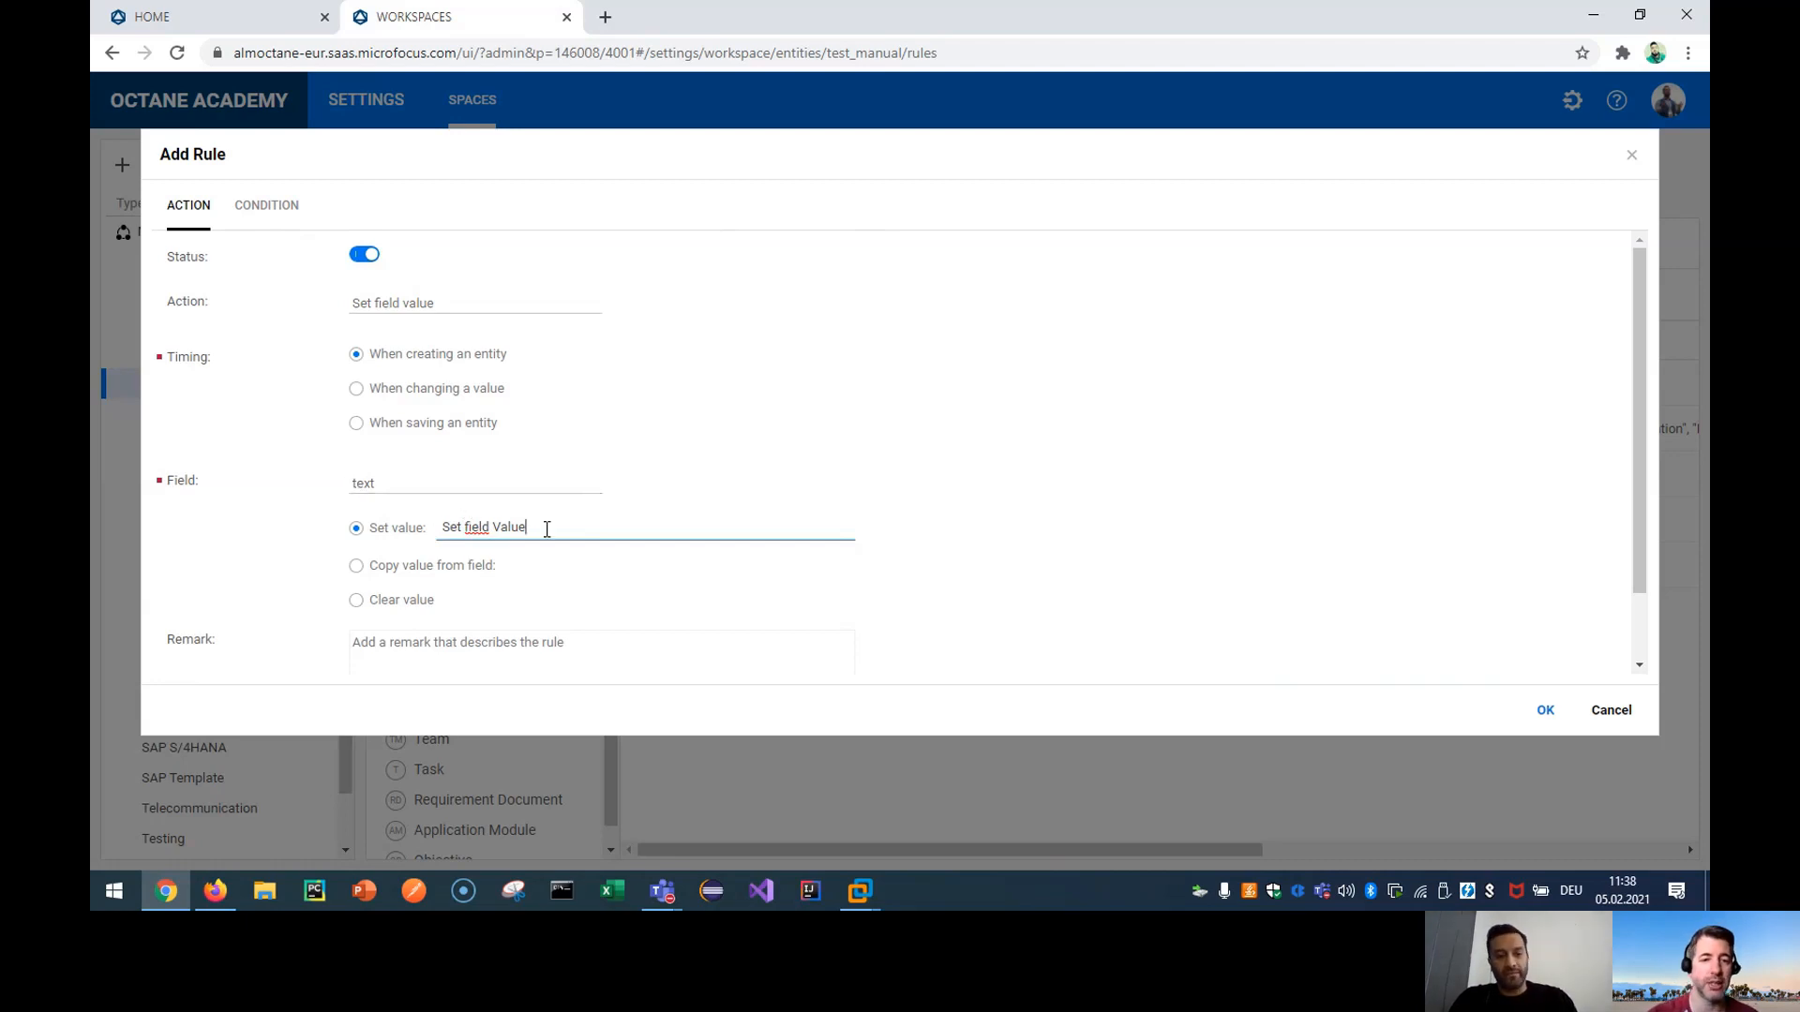
left_click_drag(547, 529, 447, 542)
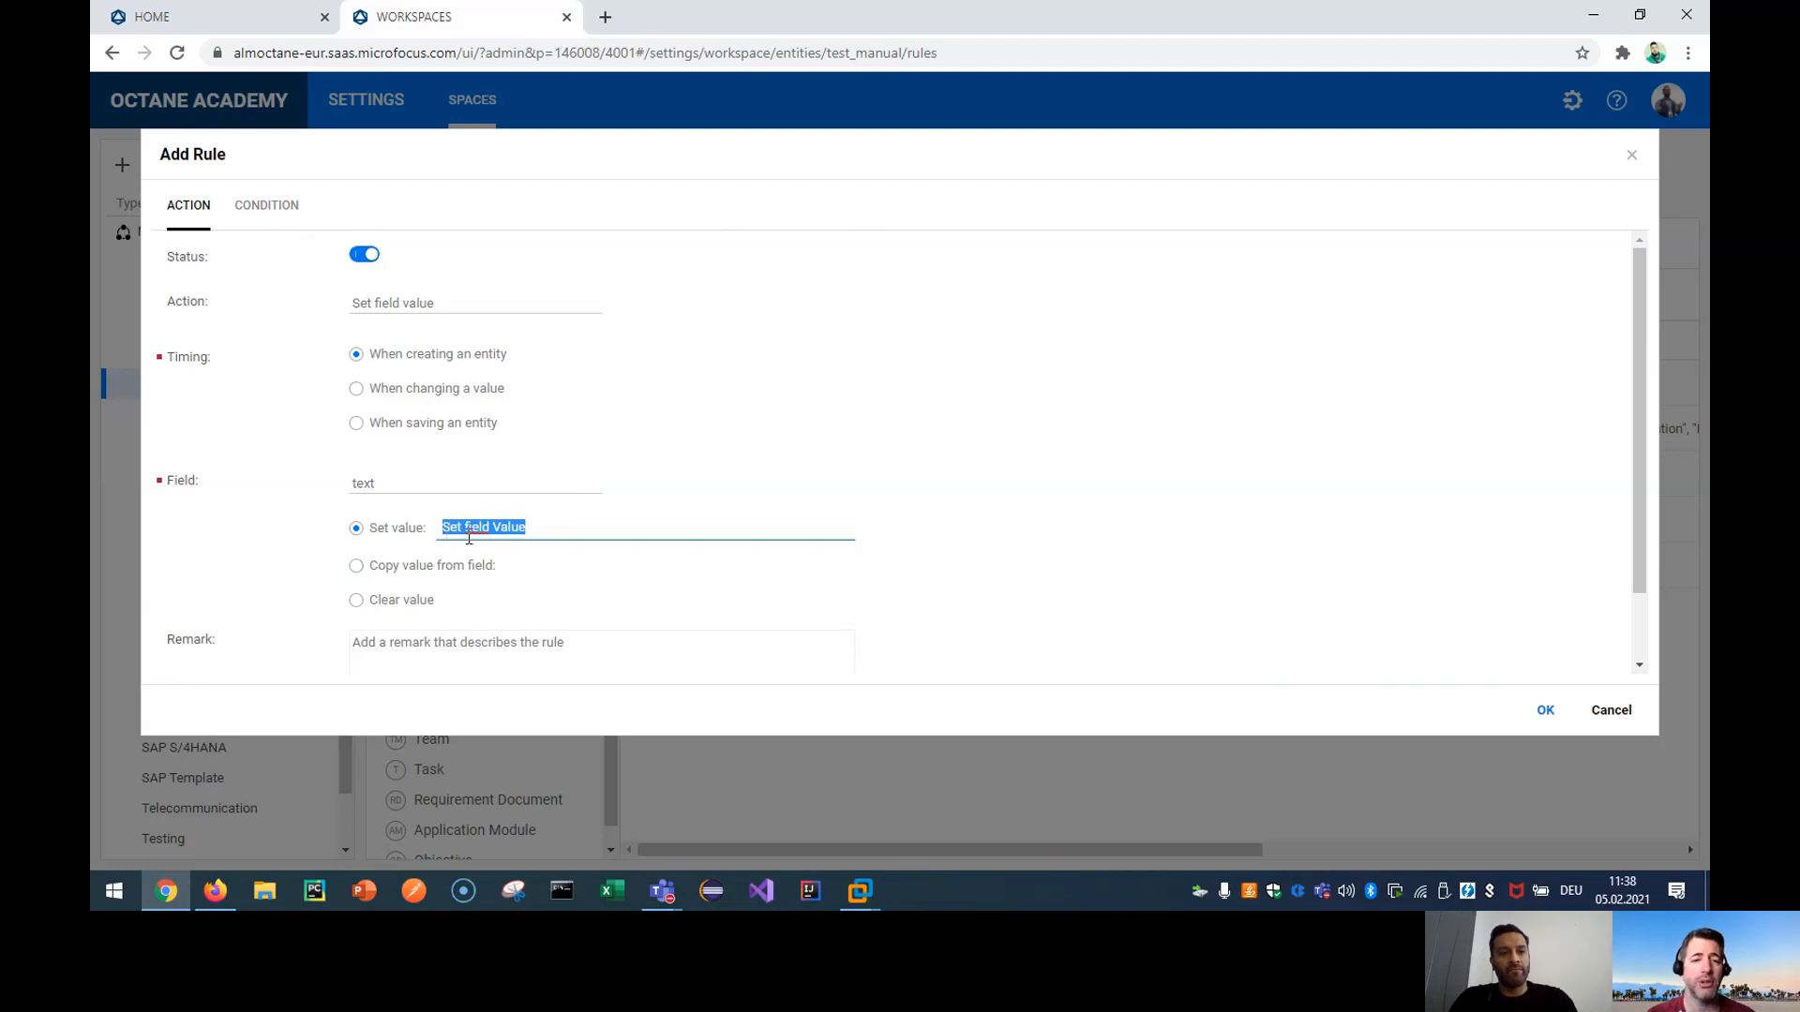
Set the rule's timing to When changing a value, using the Phase field as the trigger.
left_click(250, 211)
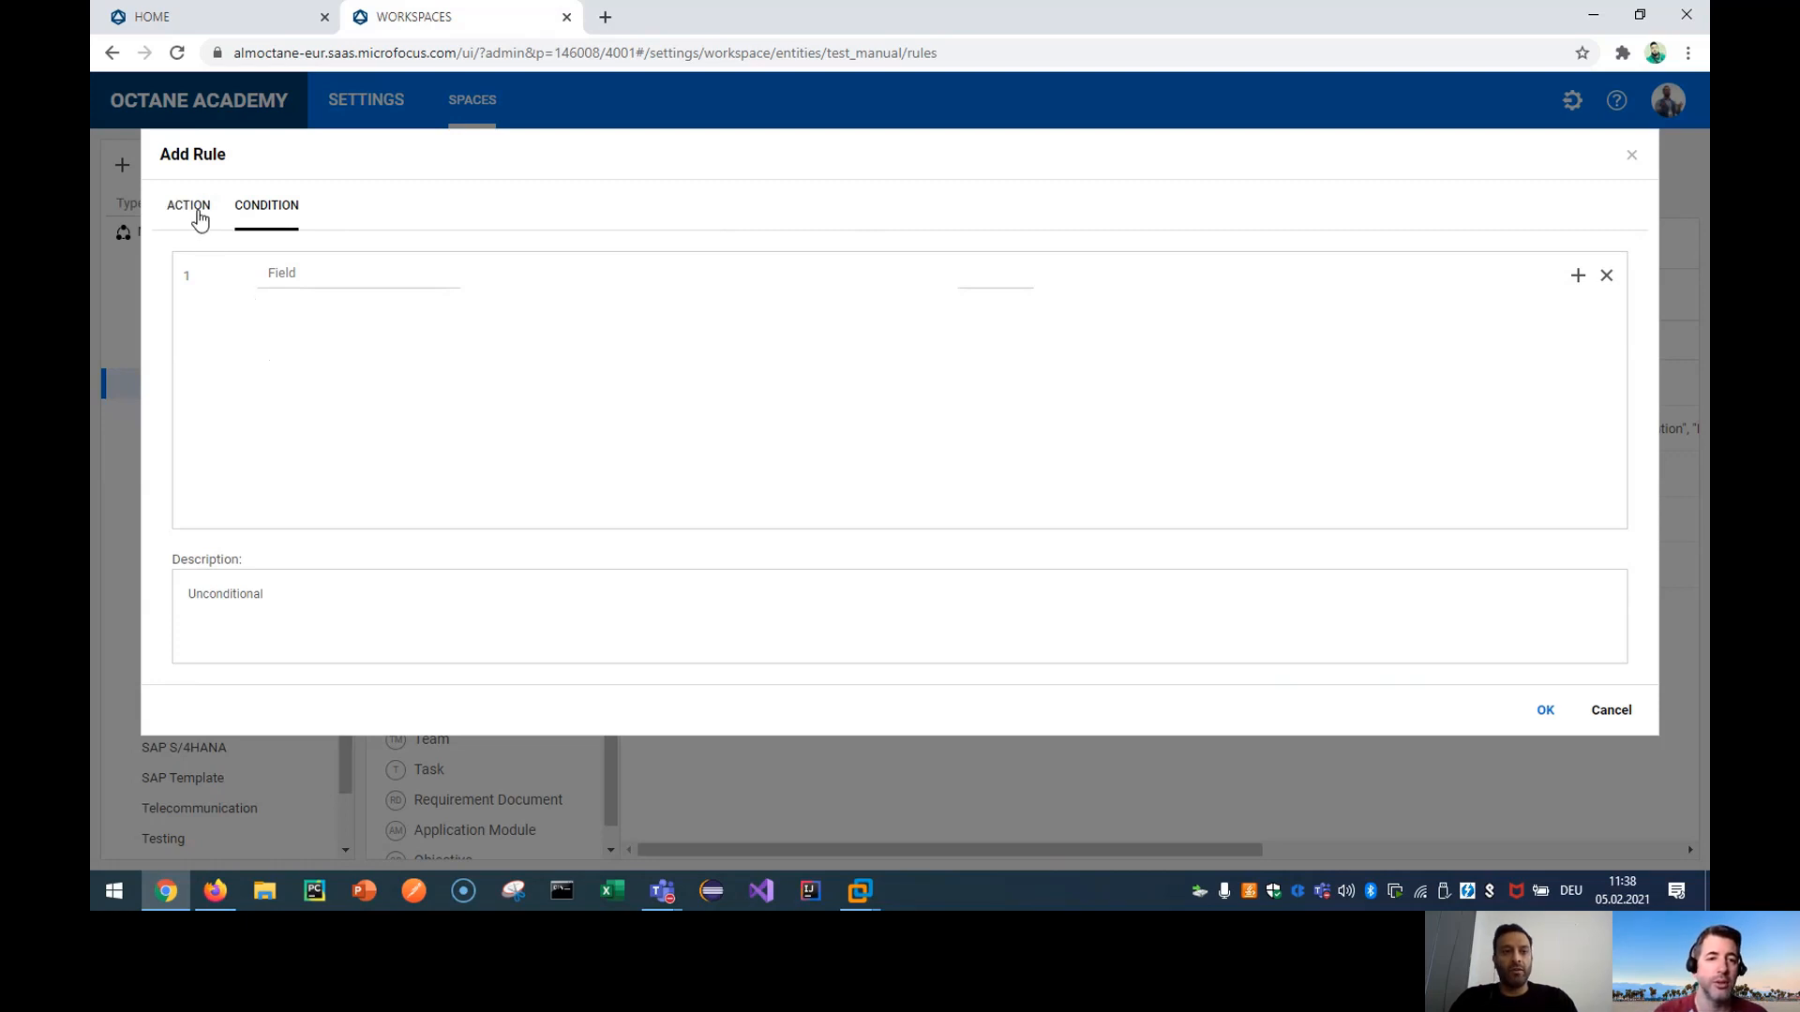
left_click(196, 211)
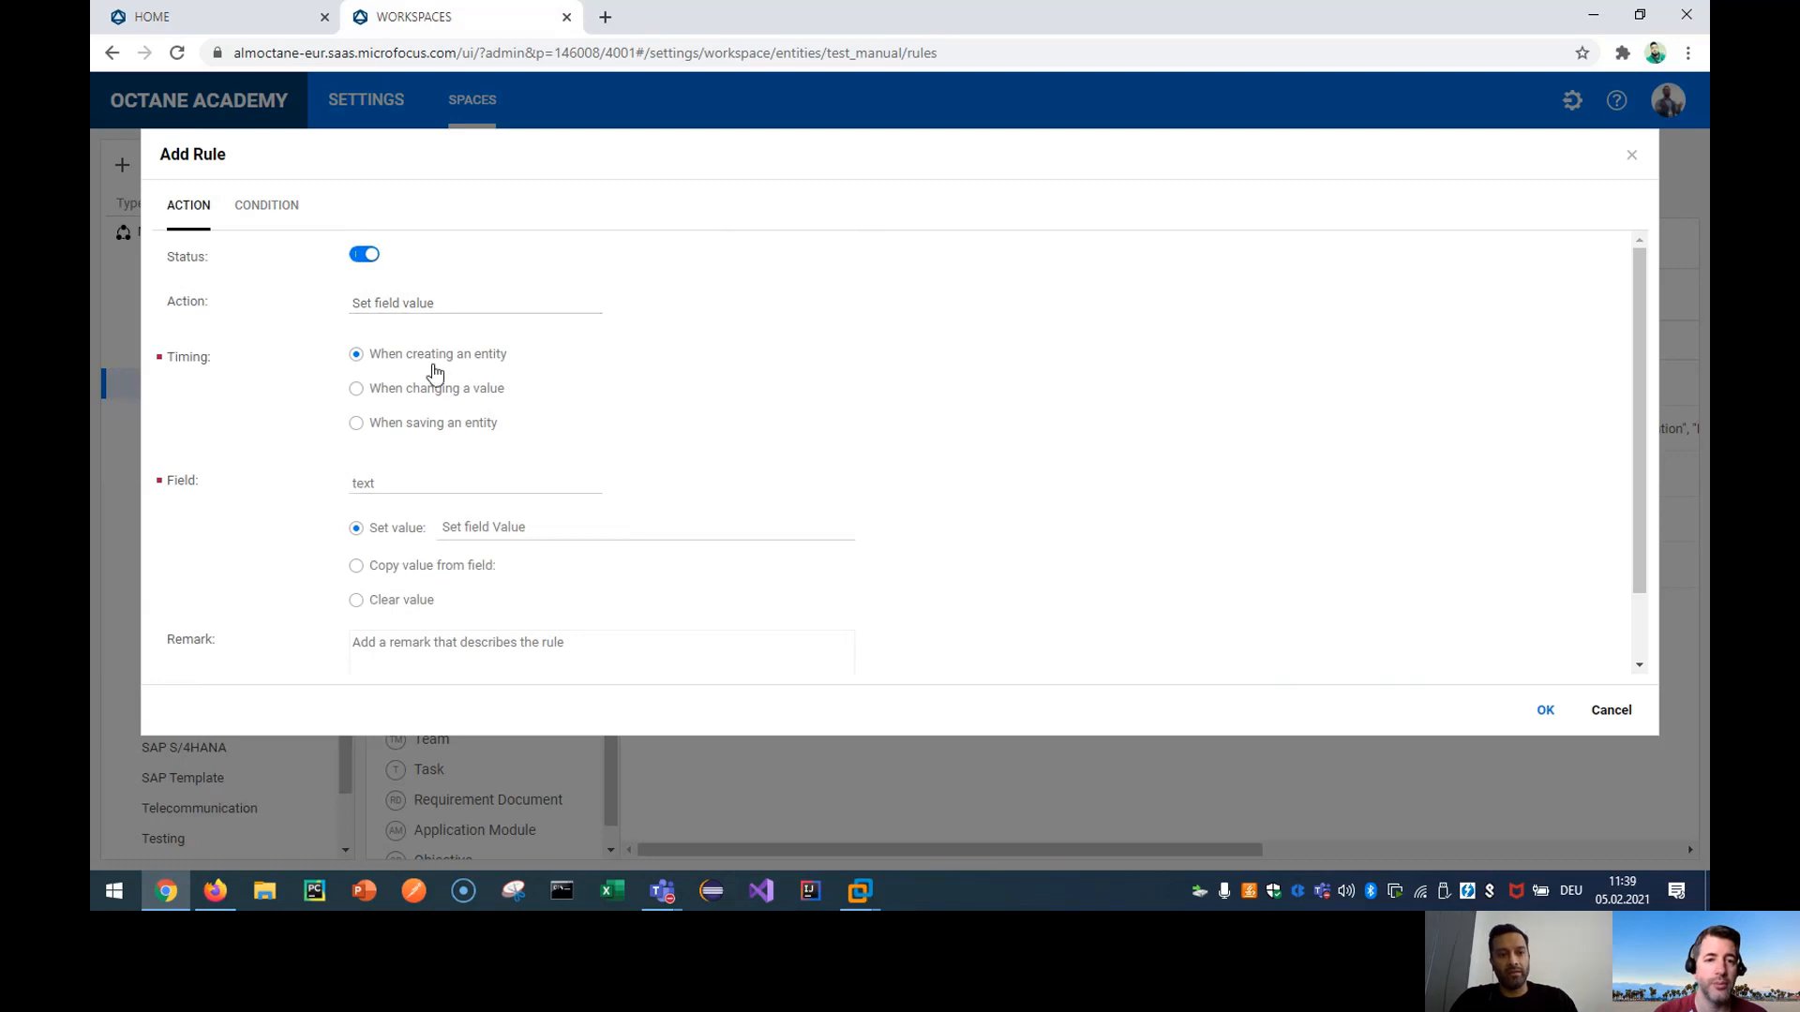
left_click(478, 401)
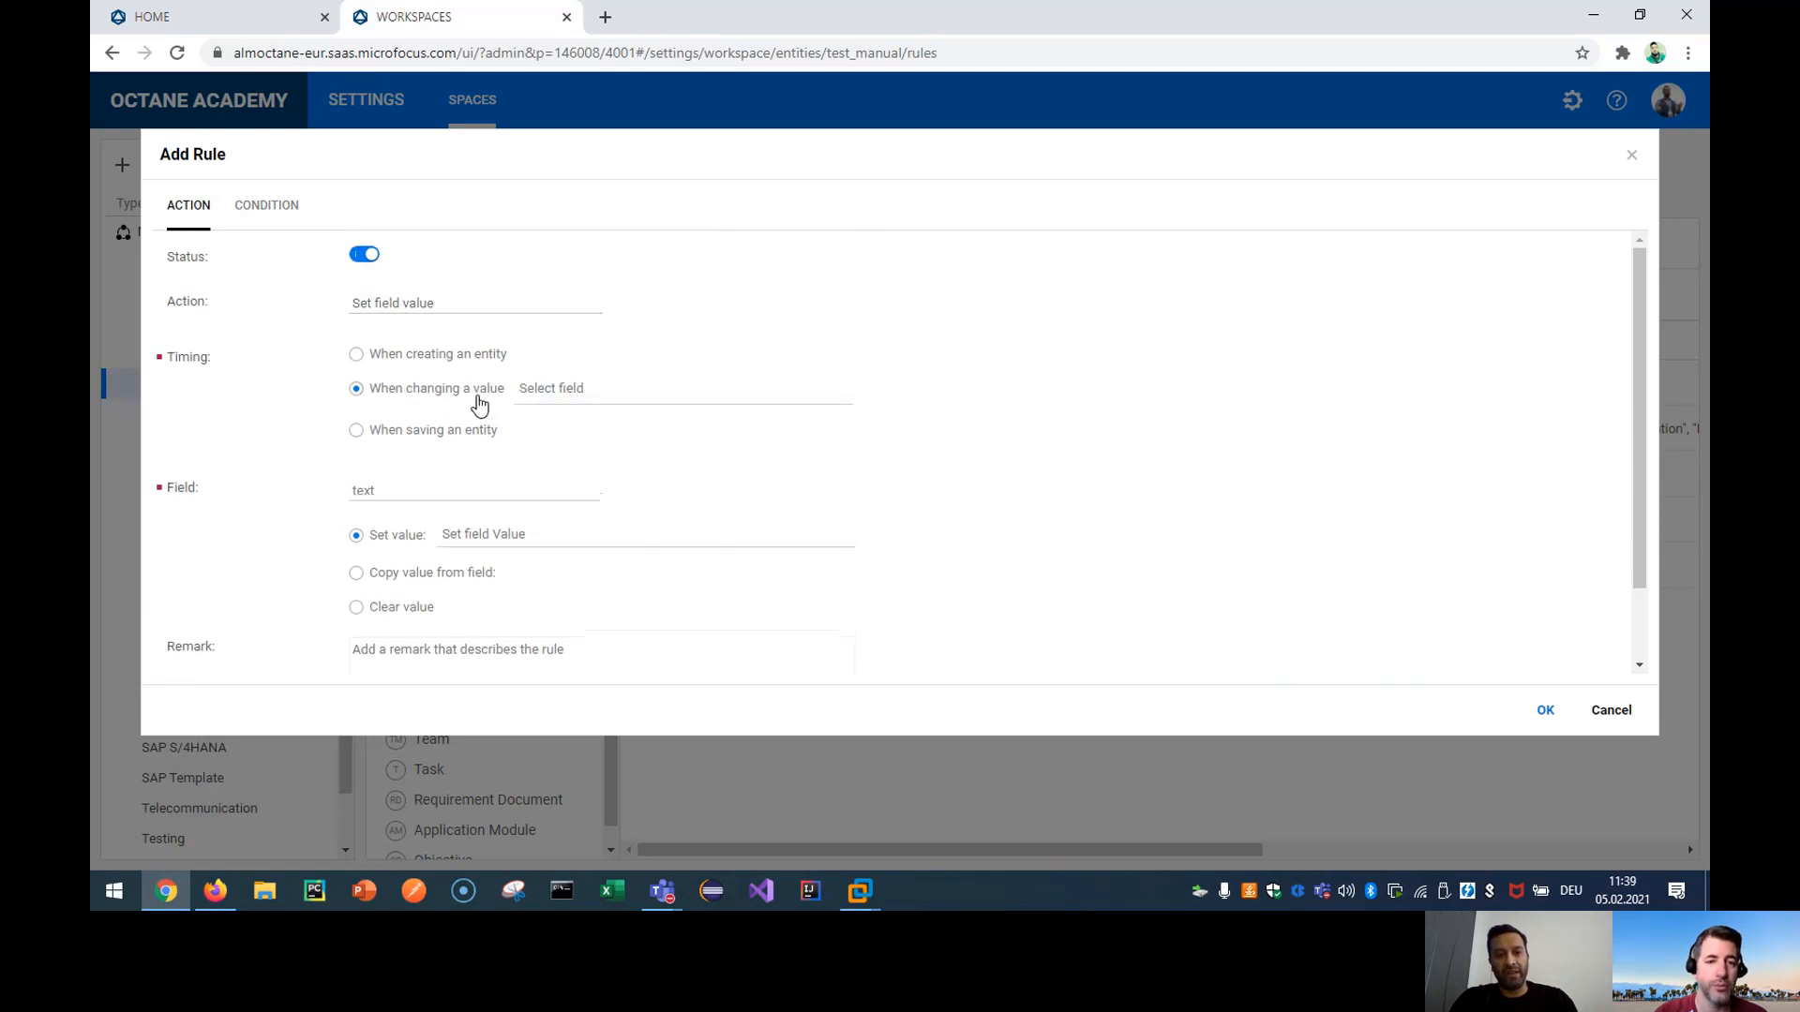
left_click(610, 387)
type("phase")
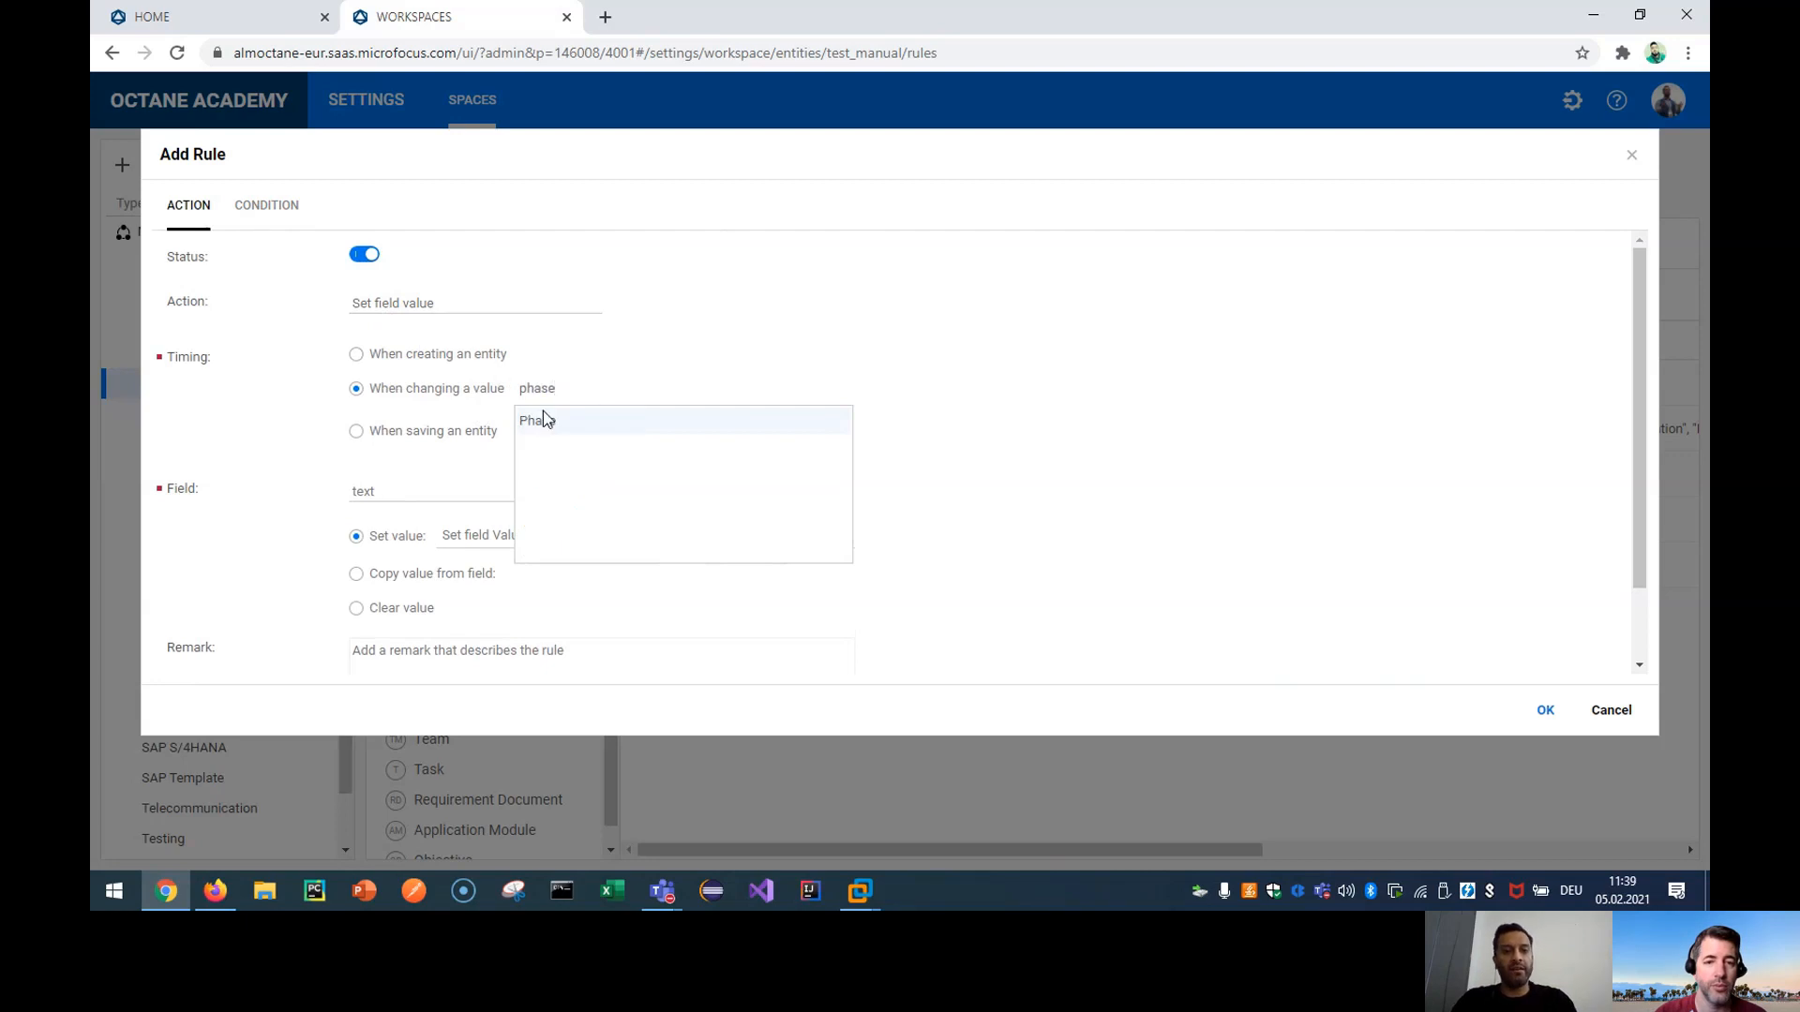
left_click(546, 419)
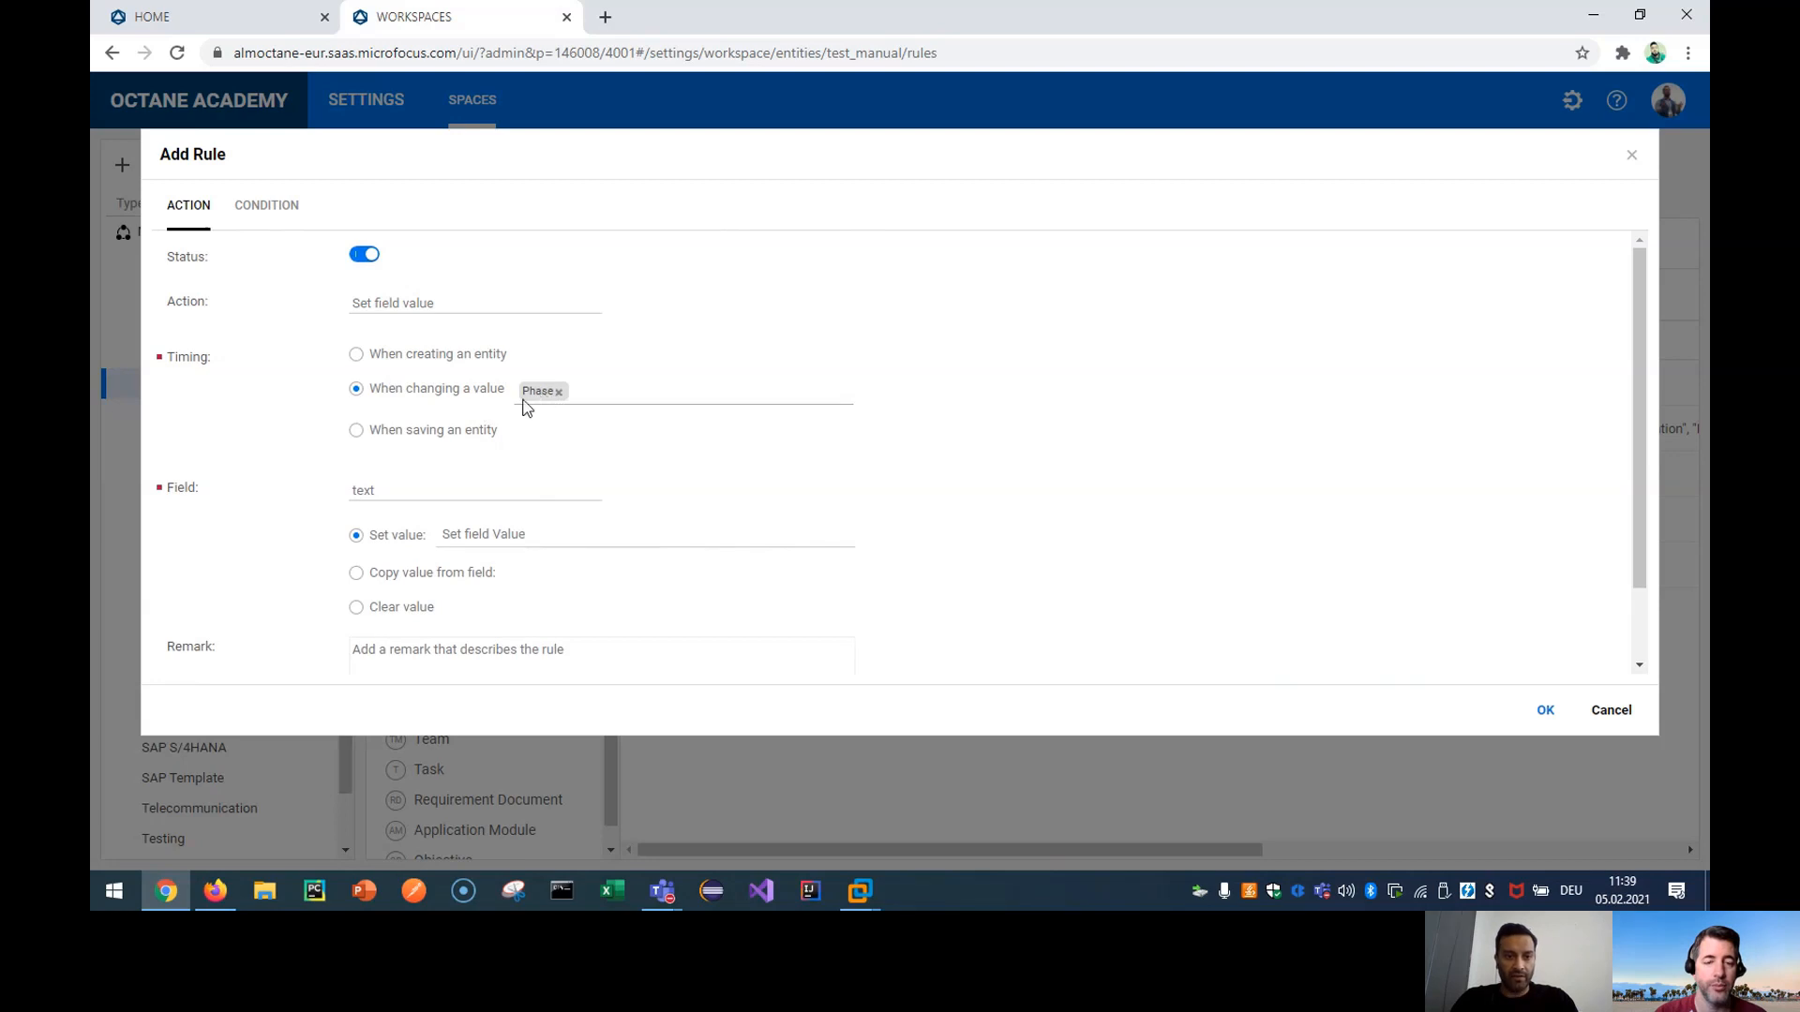
Look at the fields available for the rule's condition and discard the new rule without saving.
left_click(264, 203)
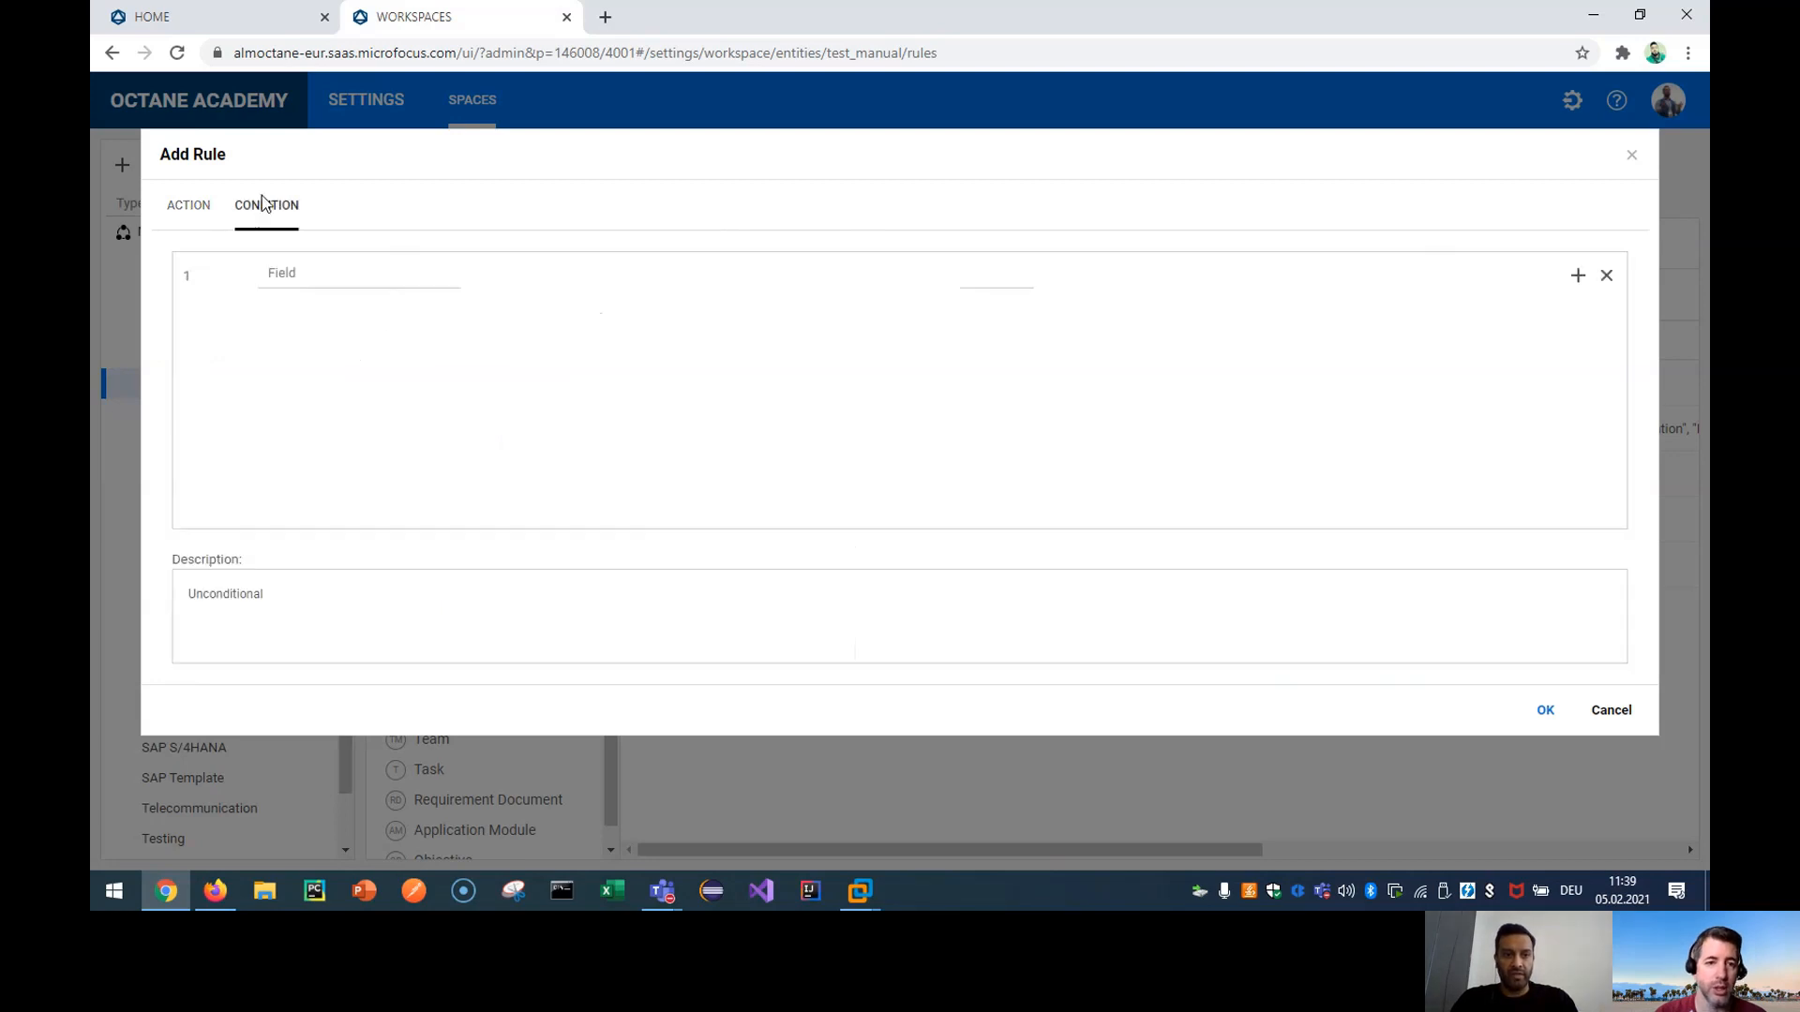
left_click(314, 278)
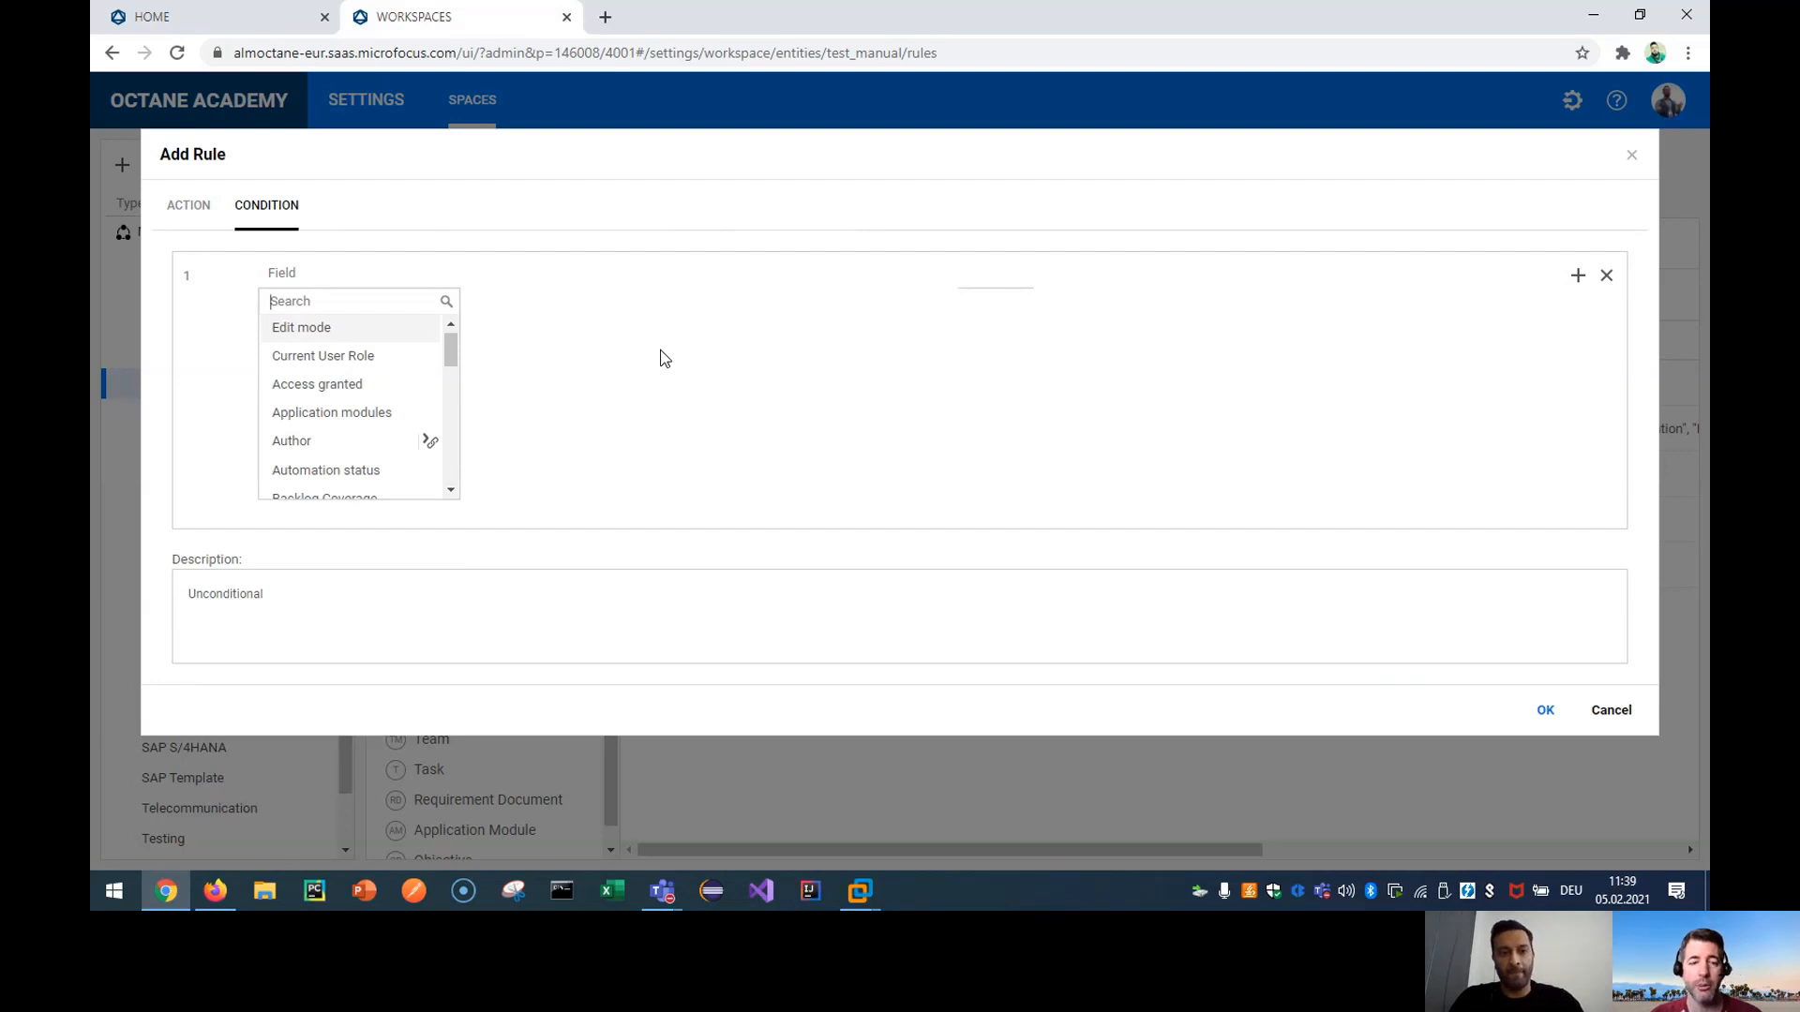
left_click(674, 412)
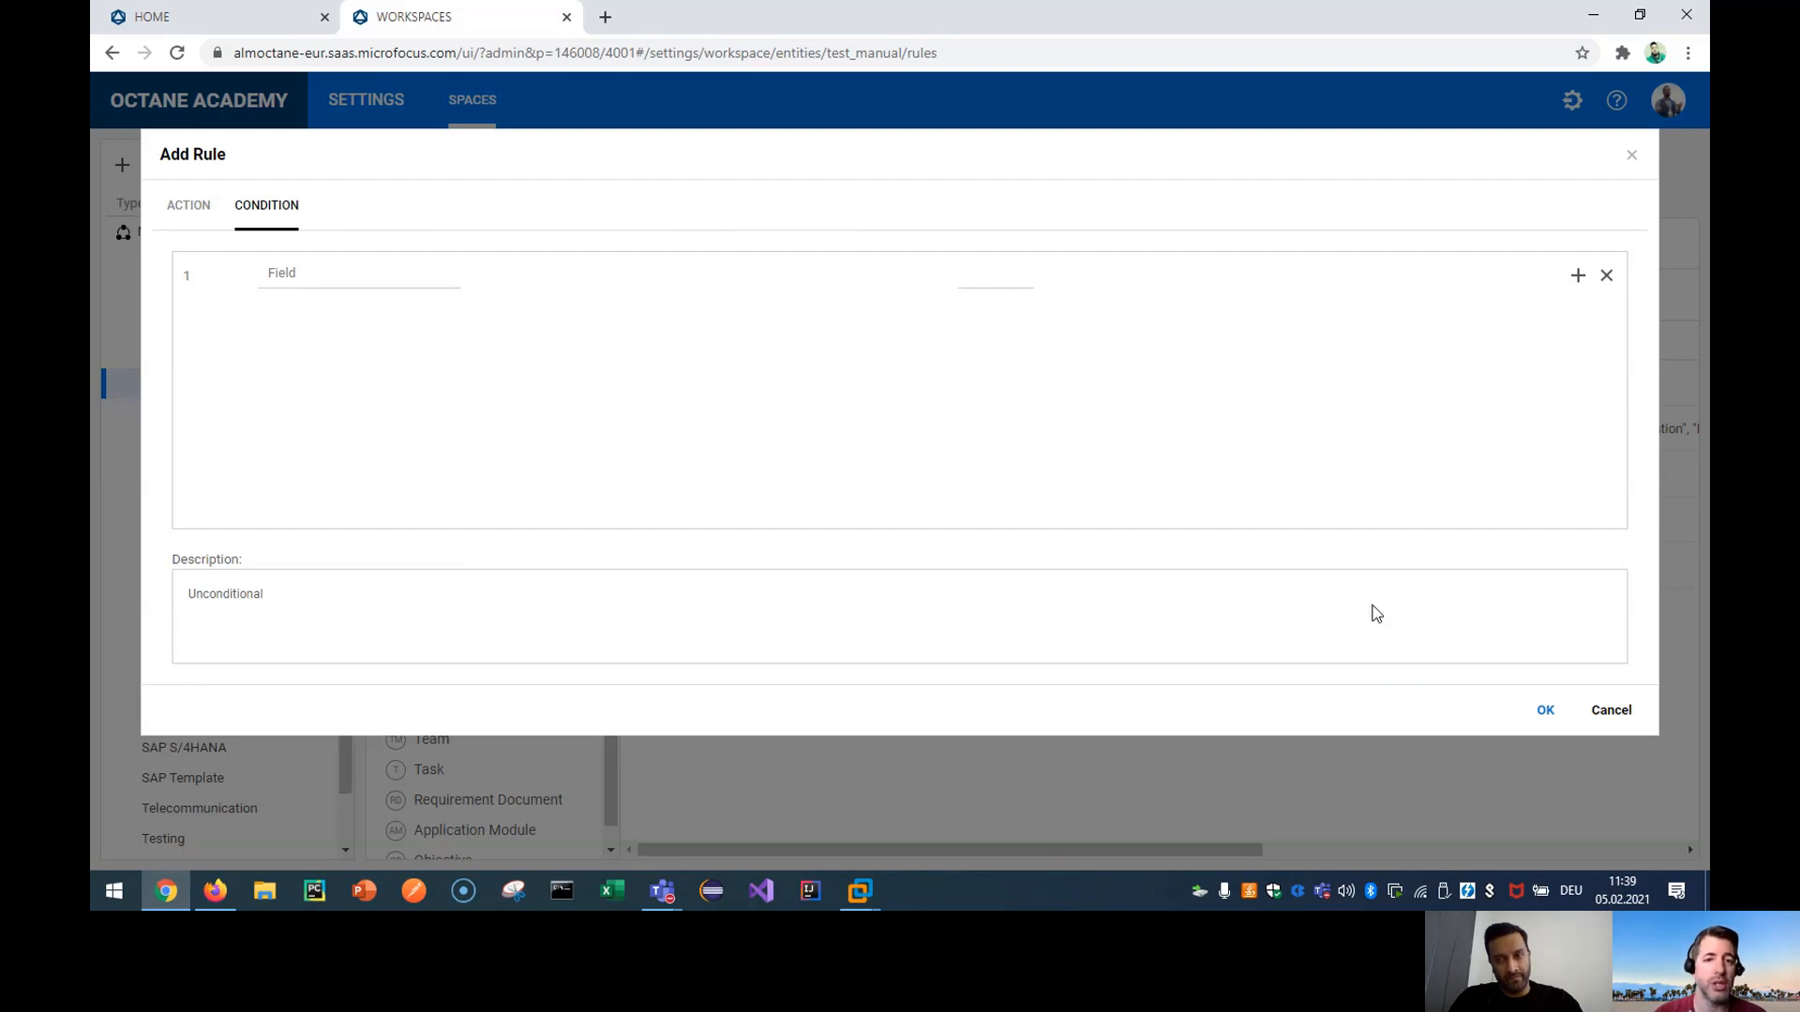
left_click(1613, 710)
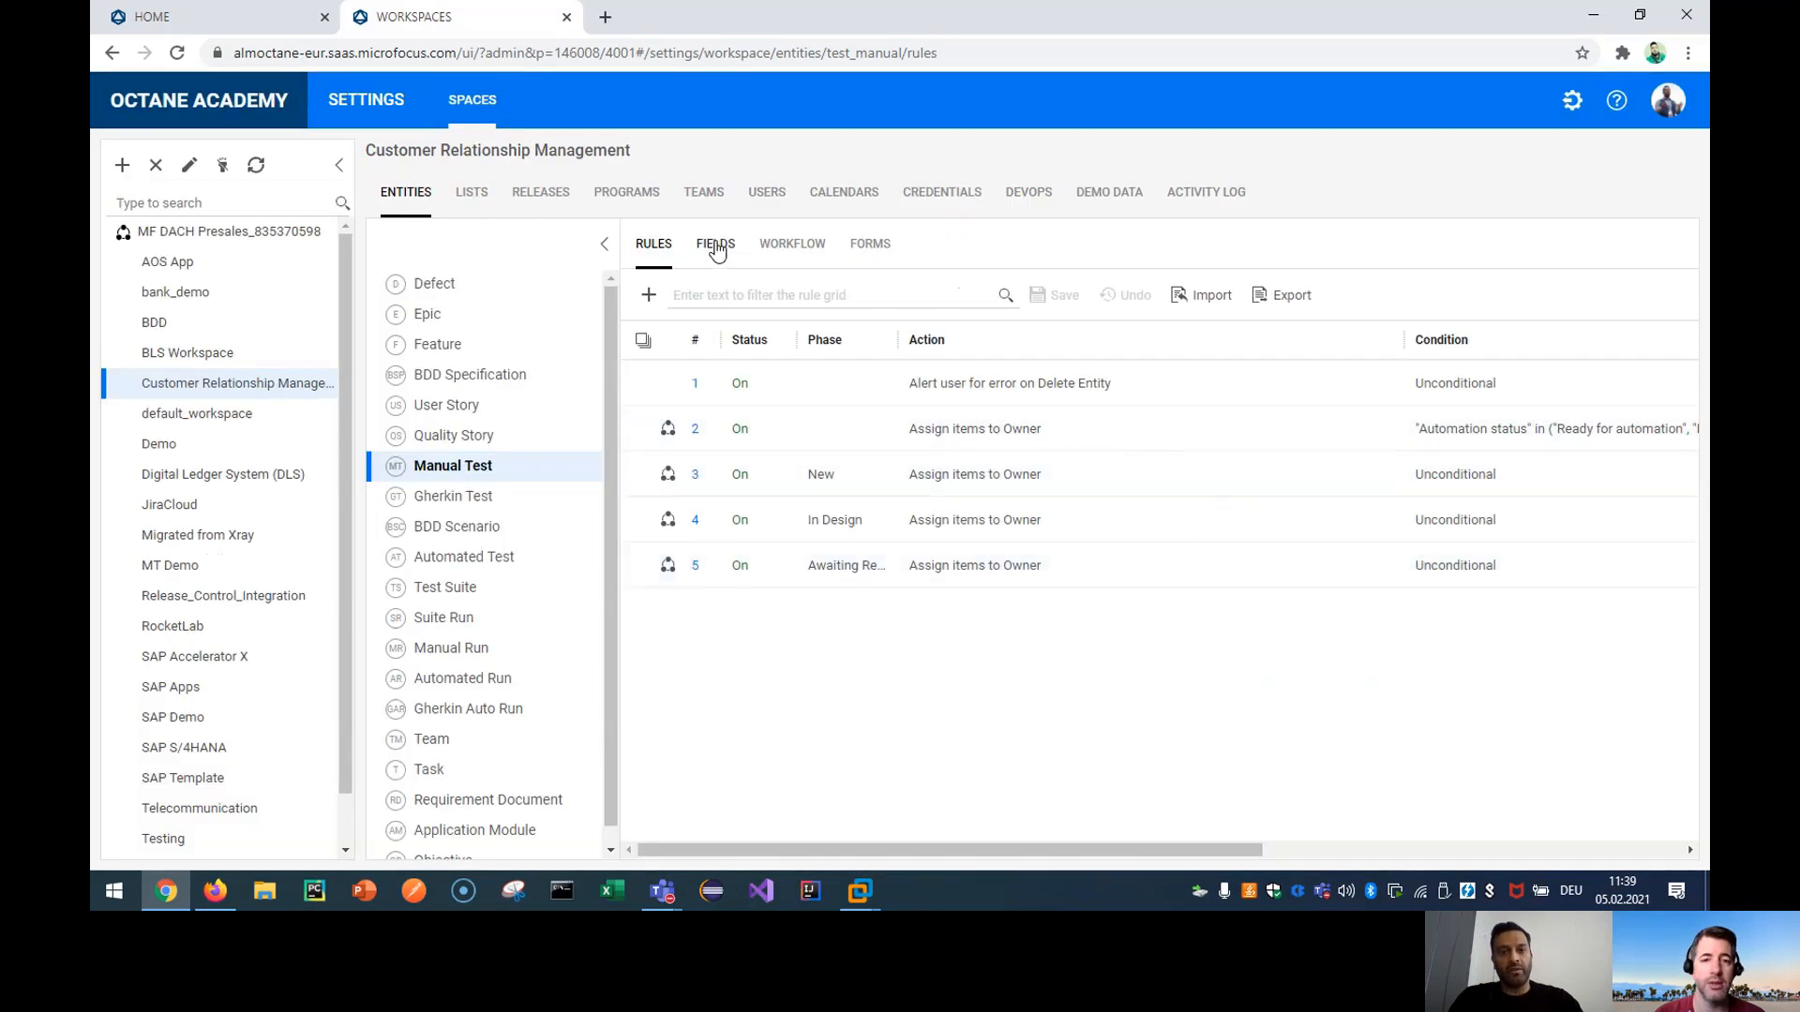
Start a new user-defined field for Manual Test named rework_count with the label Rework Counter.
left_click(715, 243)
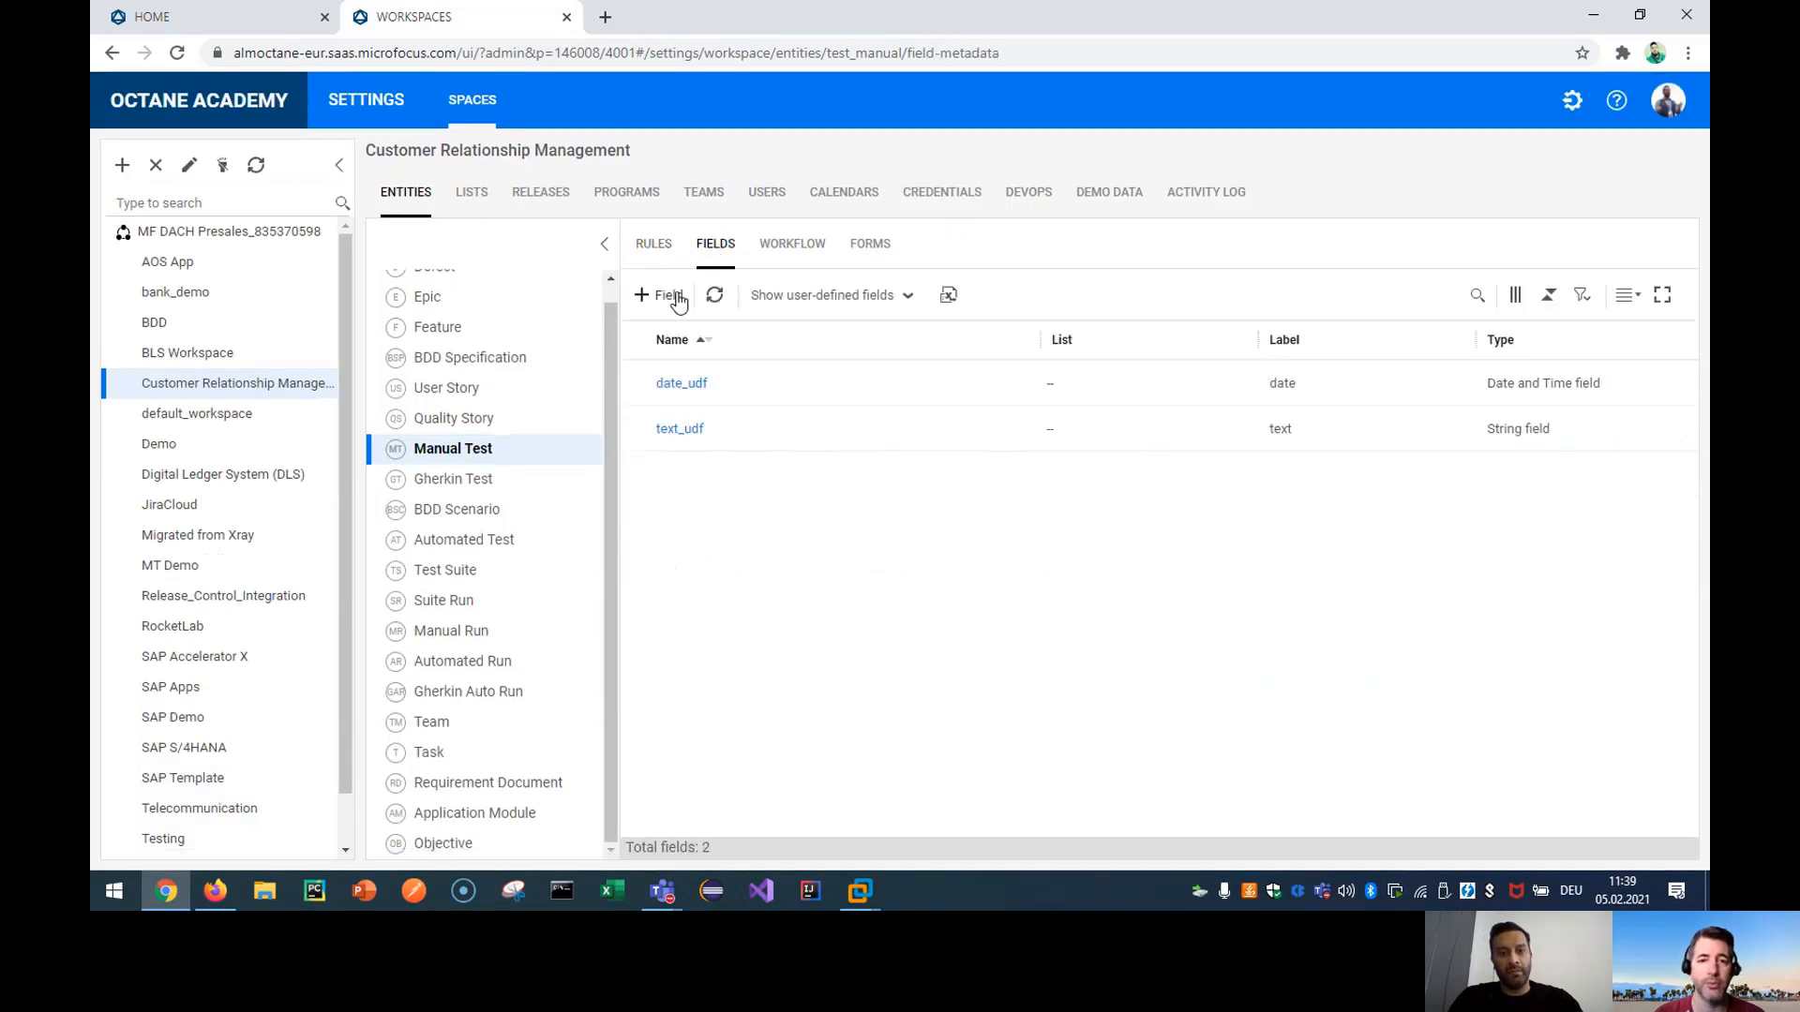
left_click(667, 296)
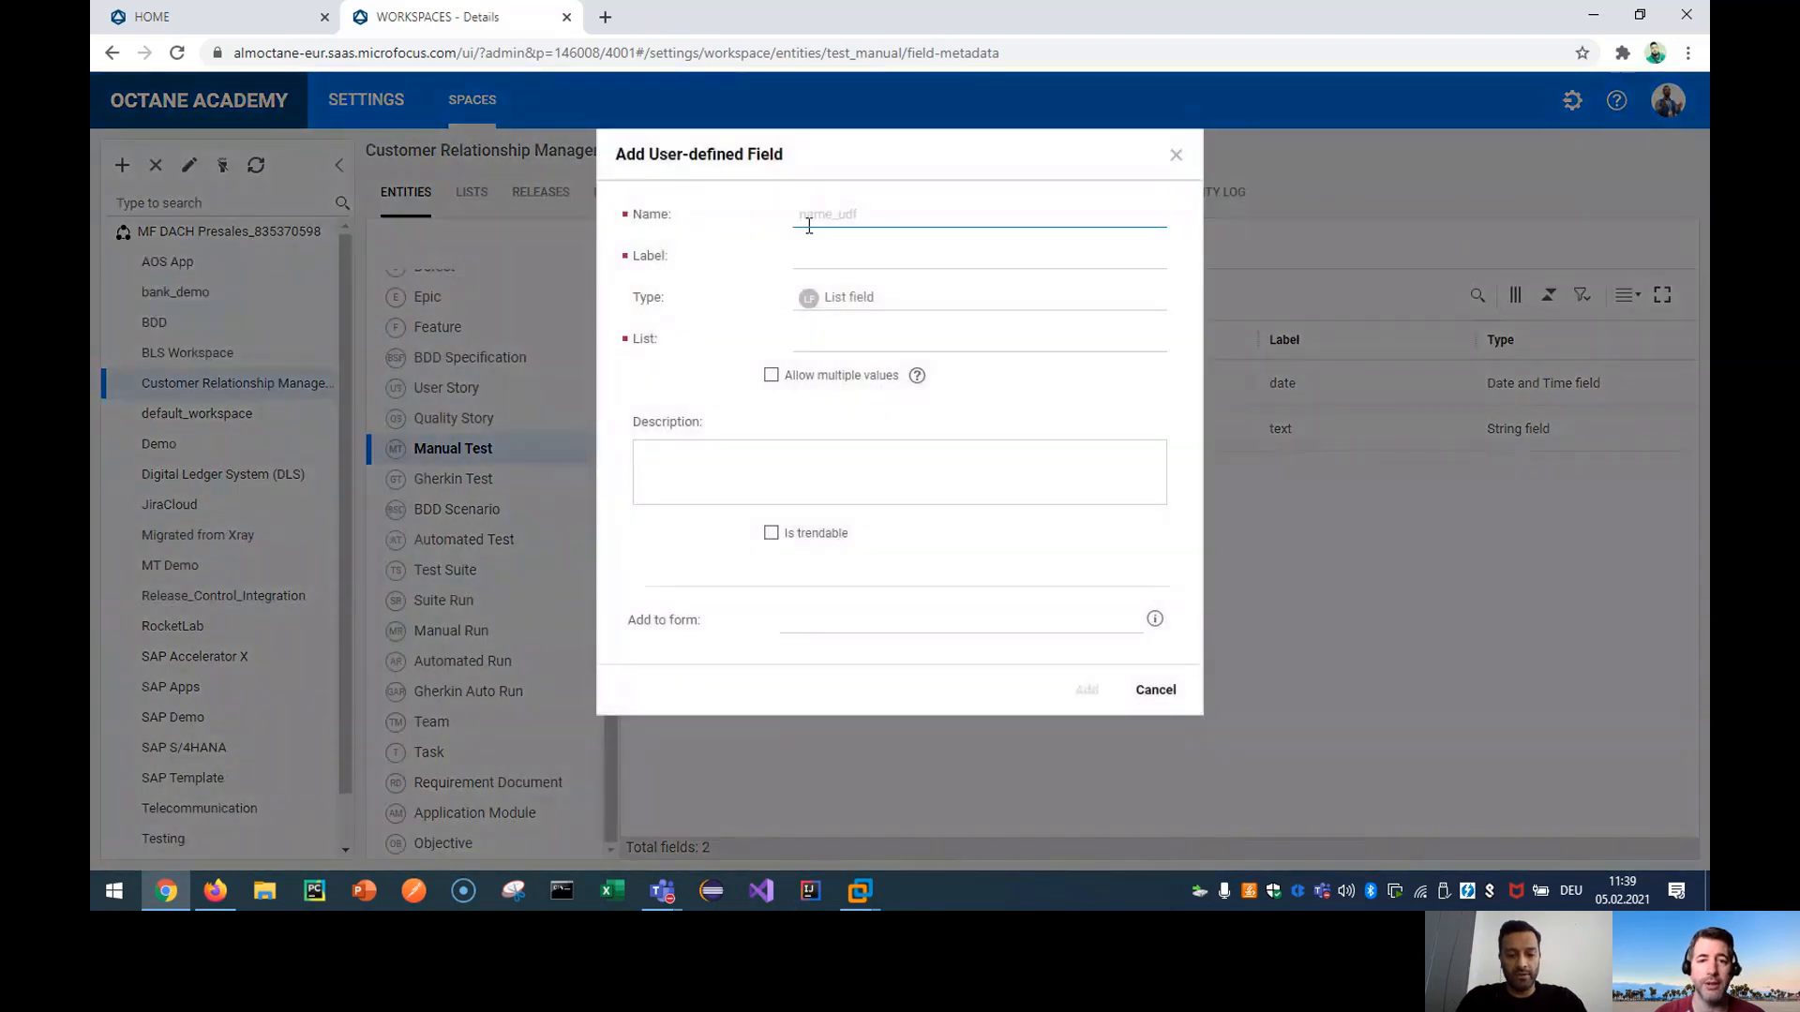
type("counting")
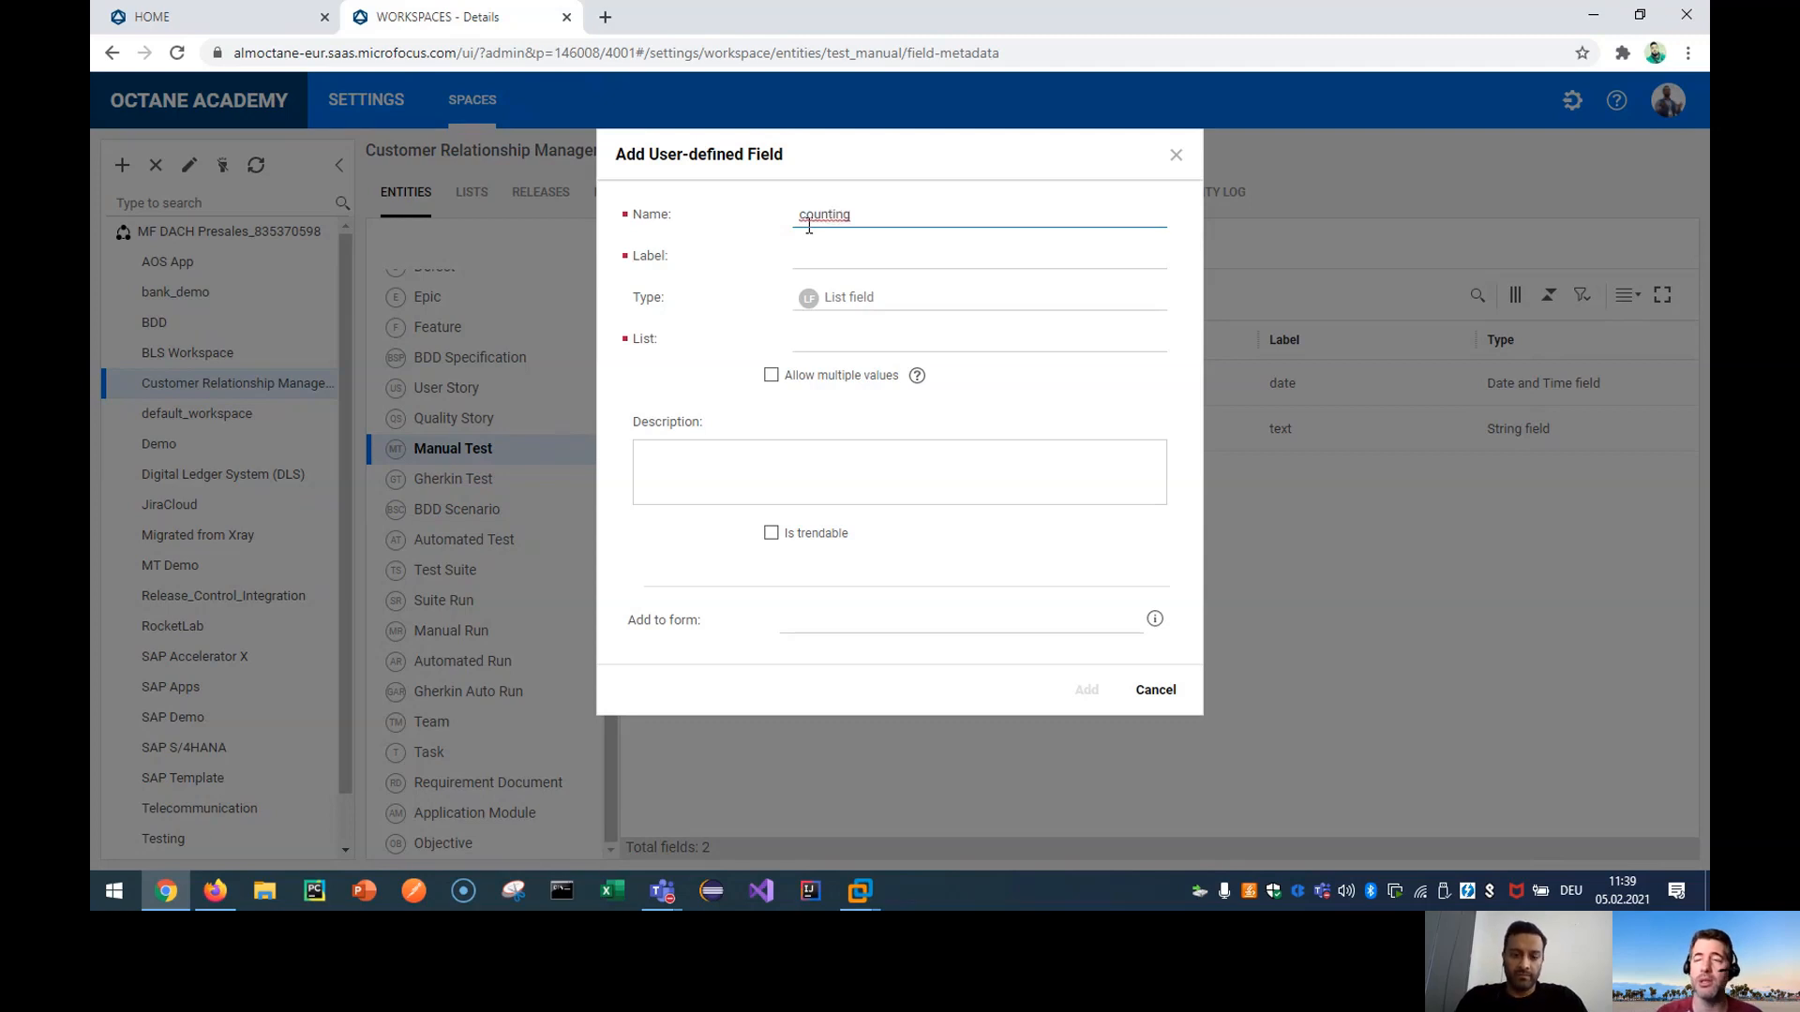
key("BackSpace")
key("BackSpace")
key("BackSpace")
key("BackSpace")
key("BackSpace")
key("BackSpace")
key("BackSpace")
type("rework_")
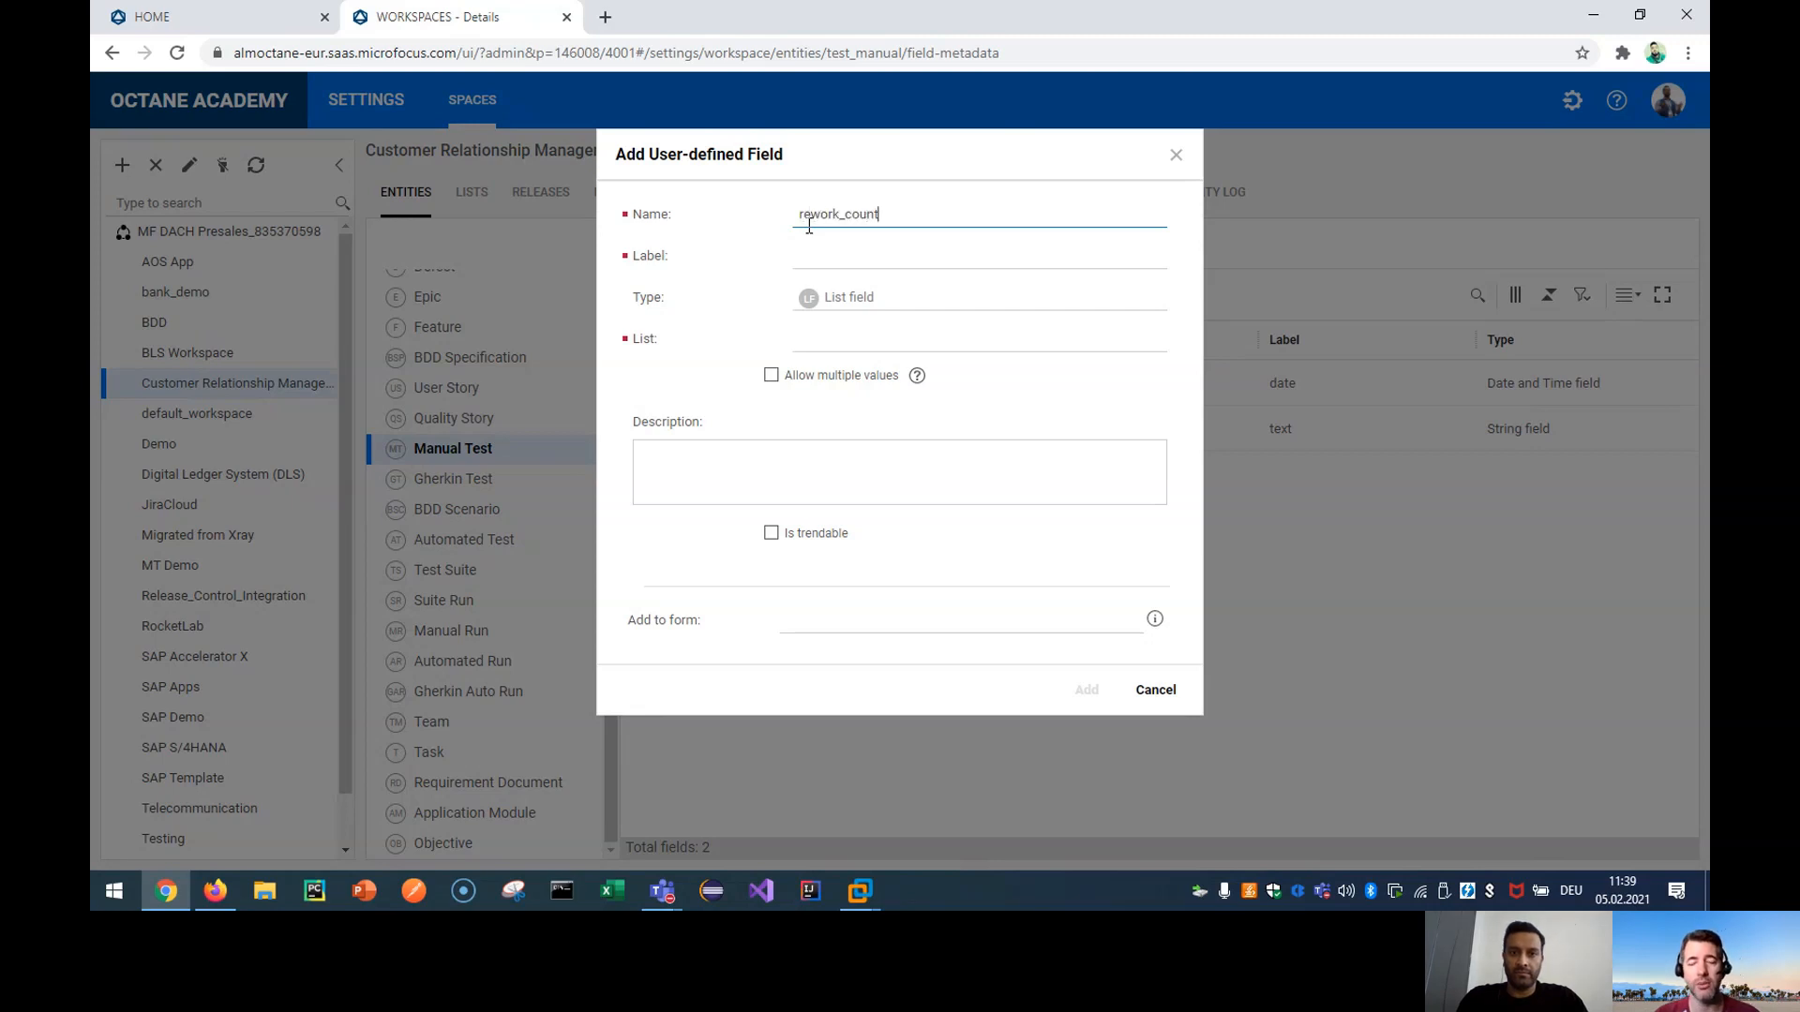
type("count")
key("Tab")
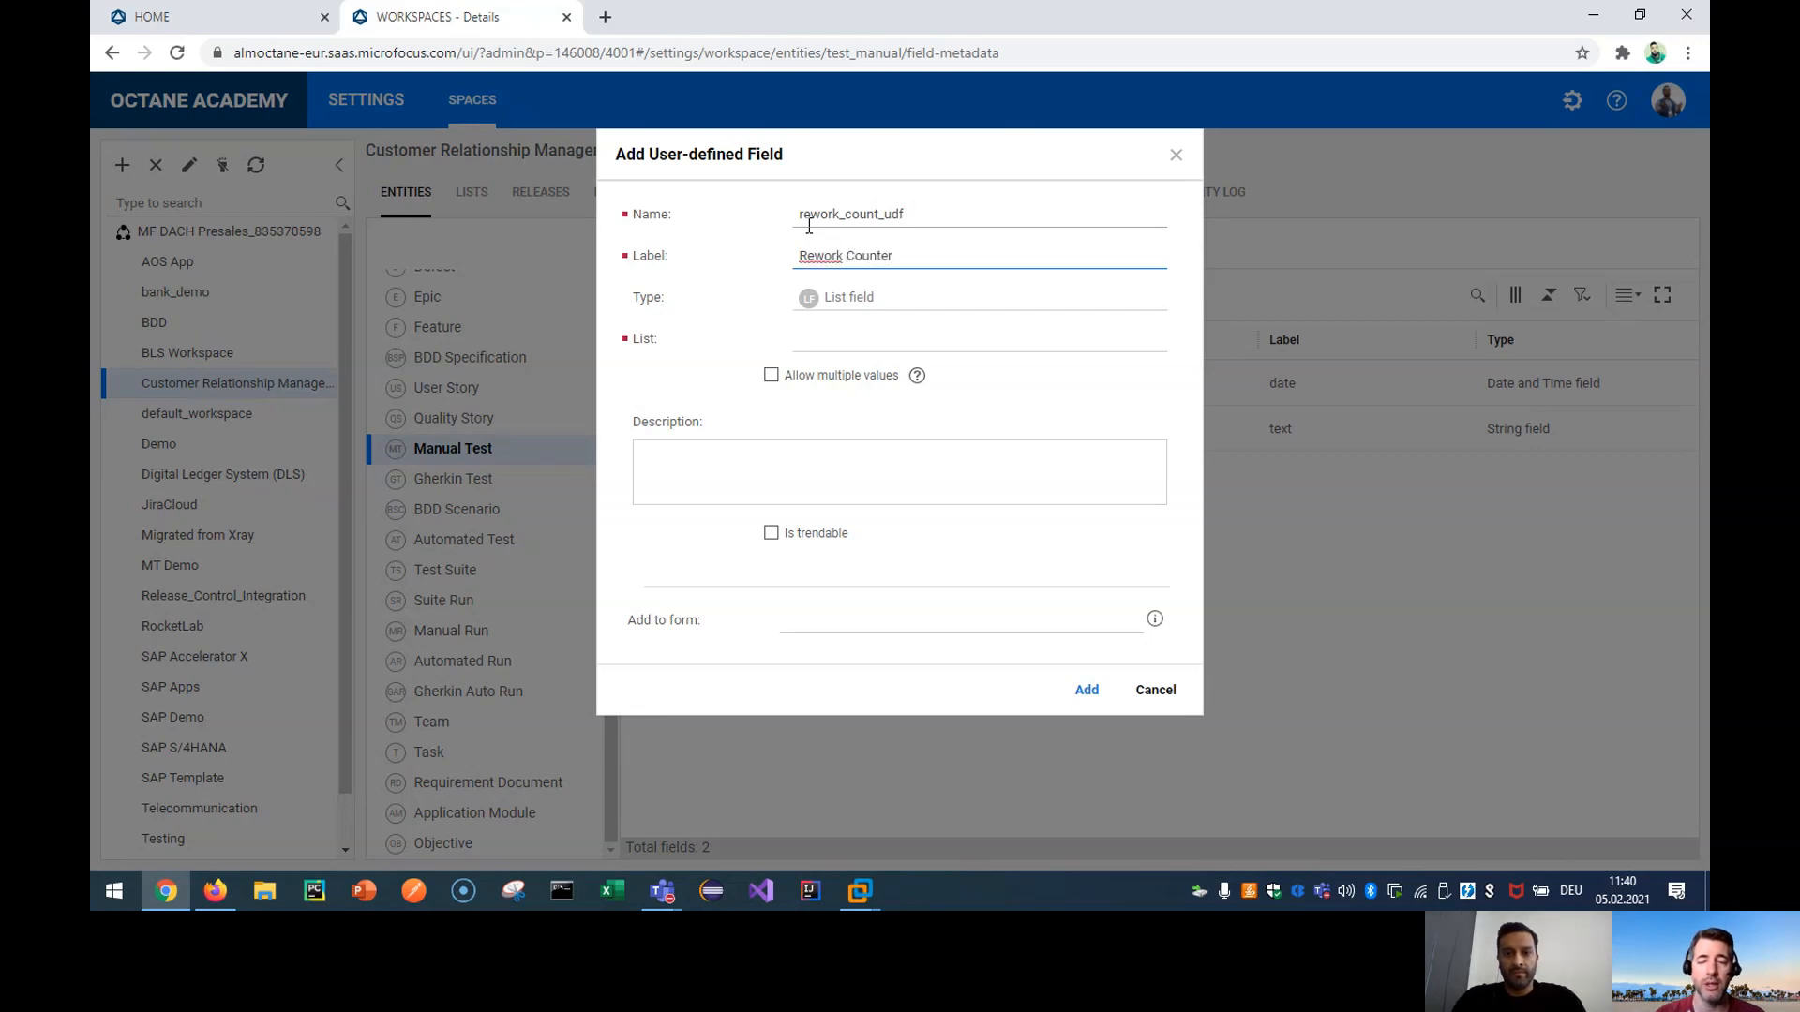
Set the type of the Rework Counter field to Integer field.
left_click(887, 297)
scroll(919, 489, "down", 3)
scroll(914, 492, "up", 3)
left_click(862, 482)
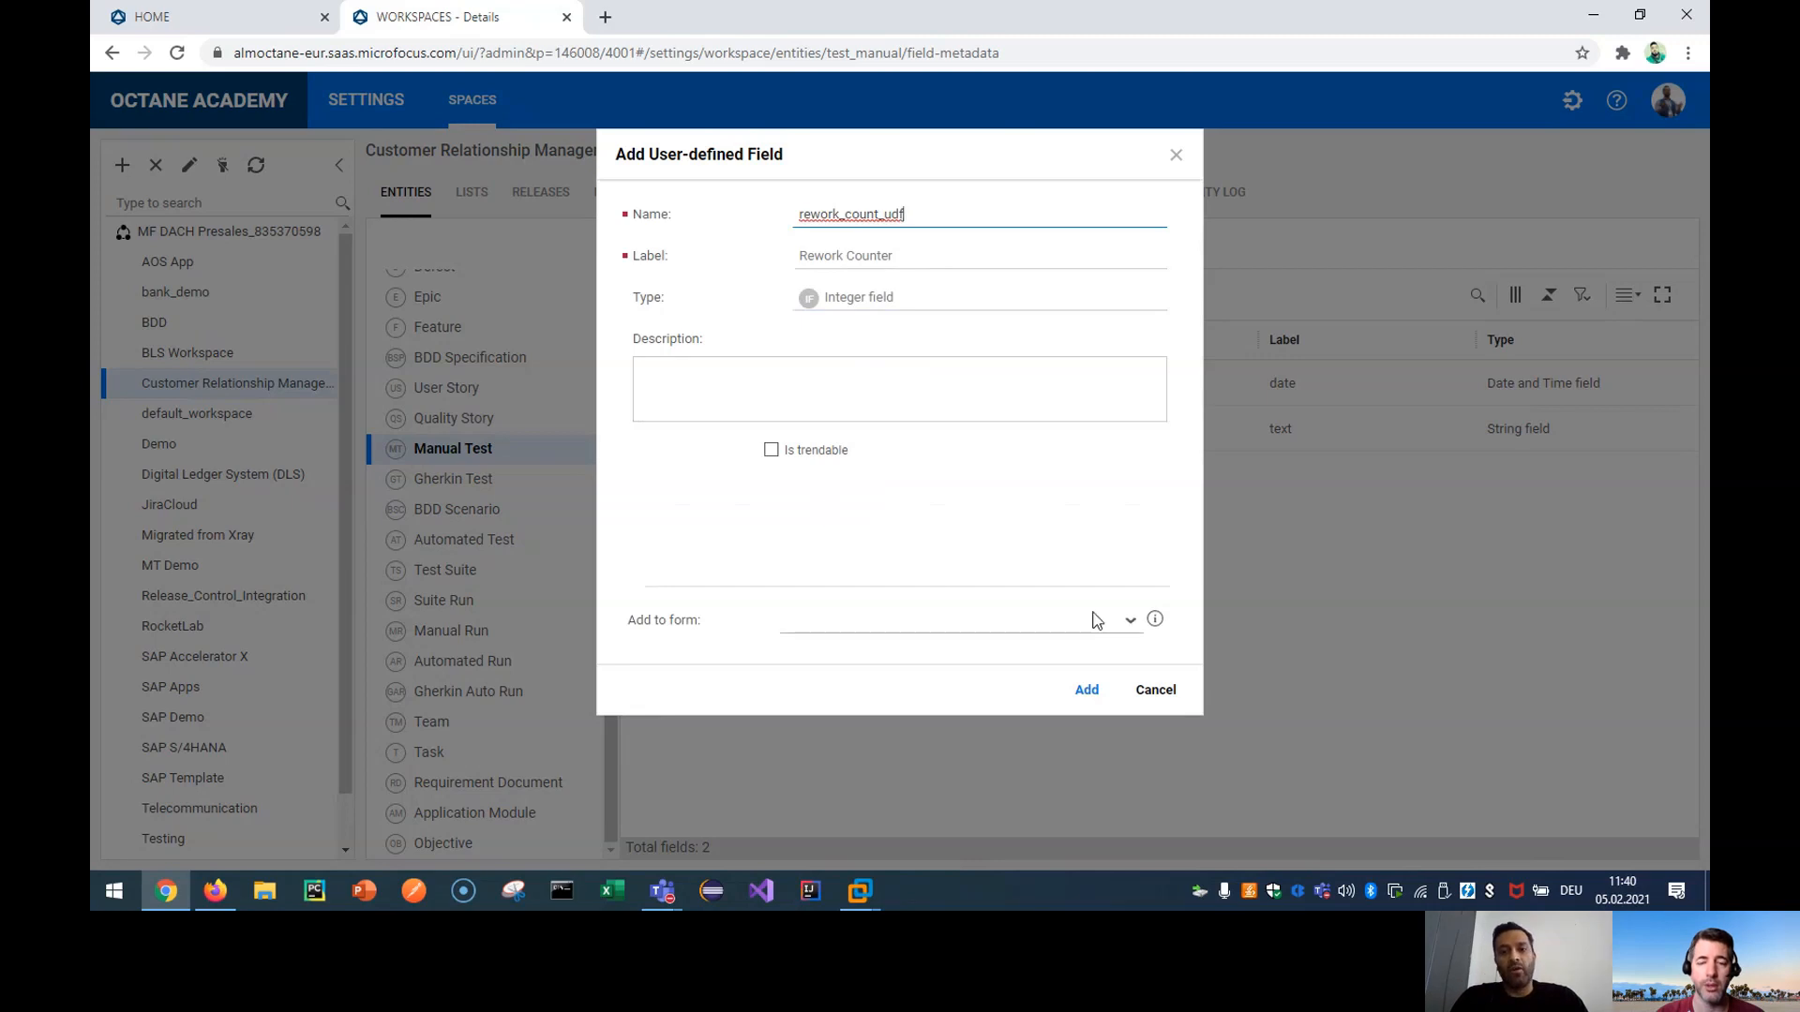
Assign the Rework Counter field to the System defined for Edit (path) form and create the field.
left_click(1132, 622)
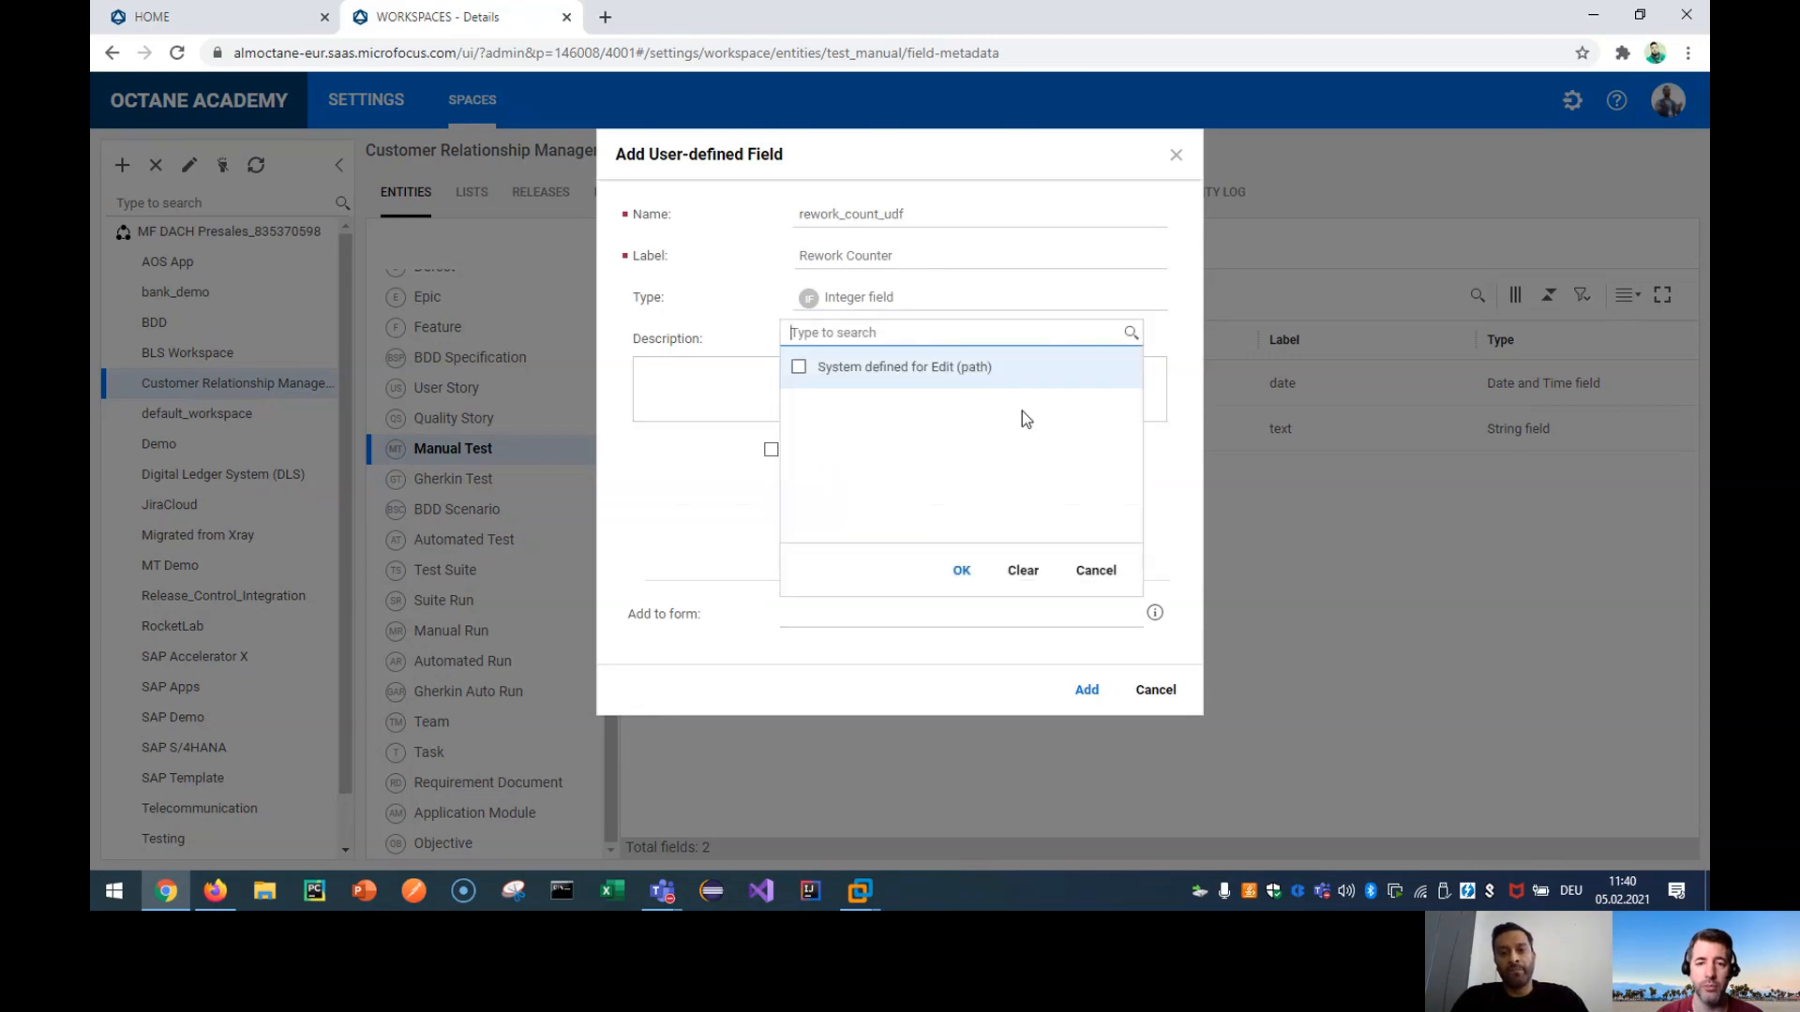
left_click(835, 371)
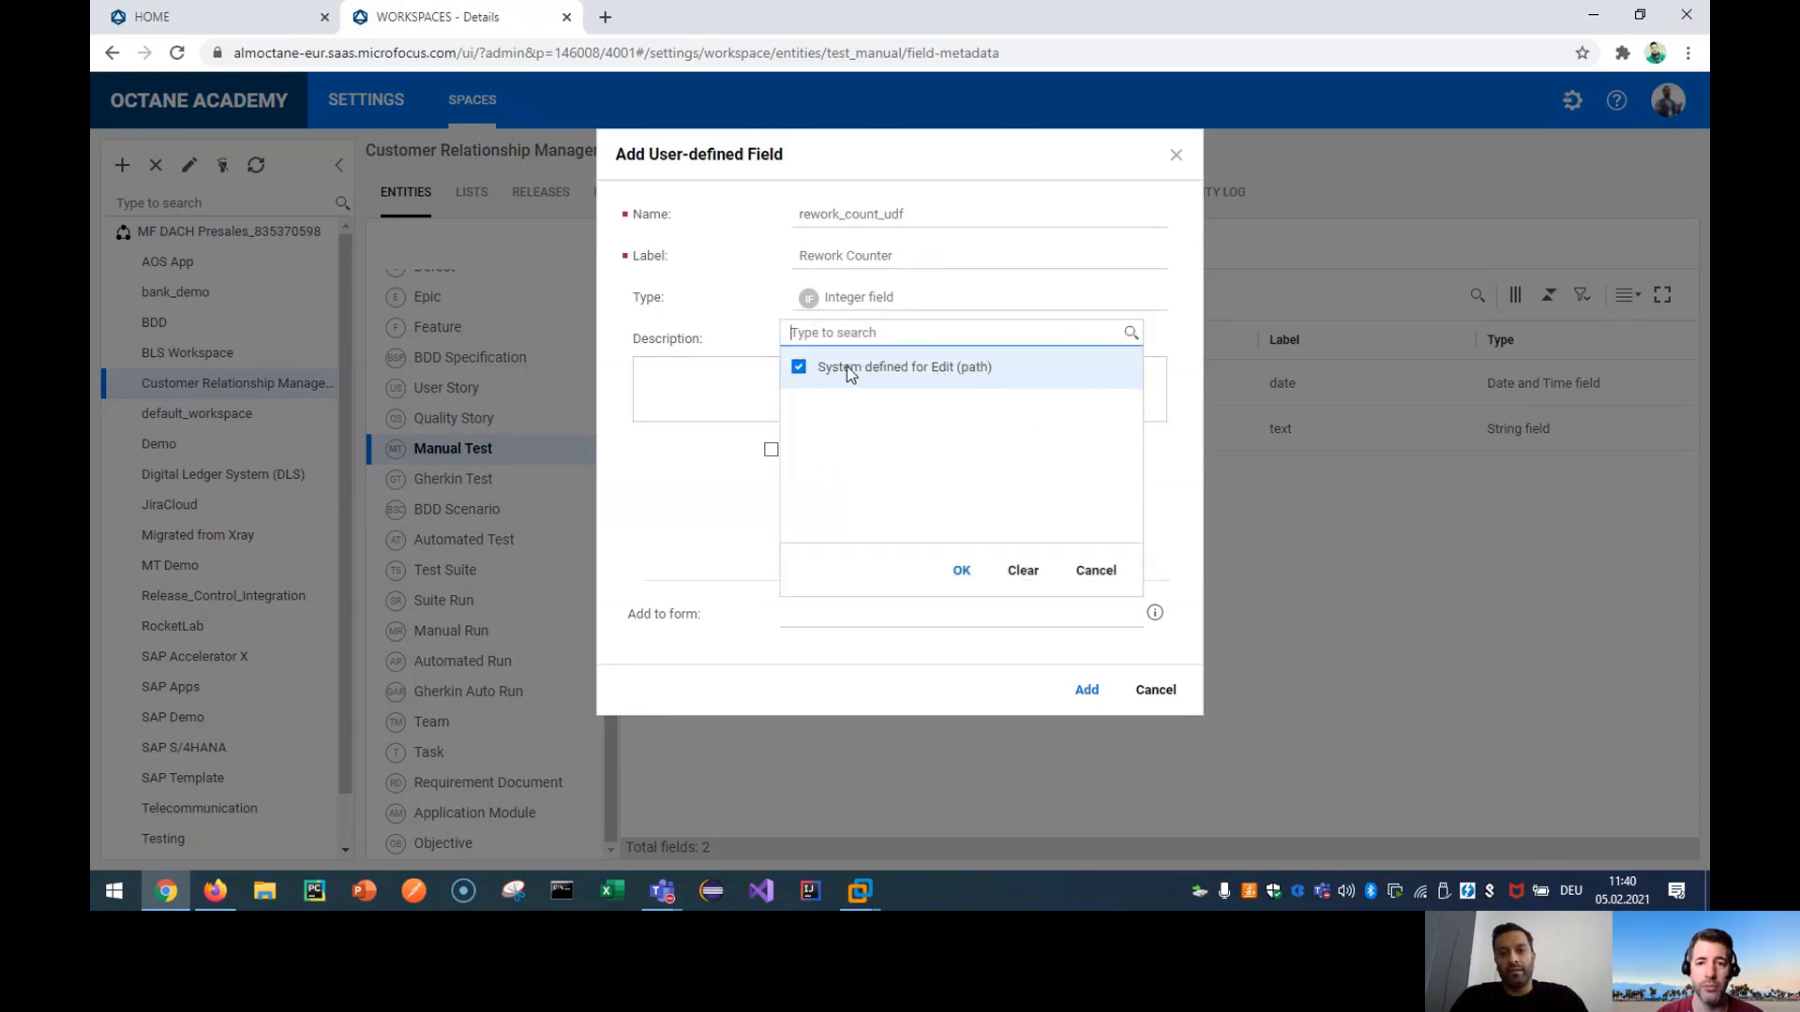
left_click(963, 572)
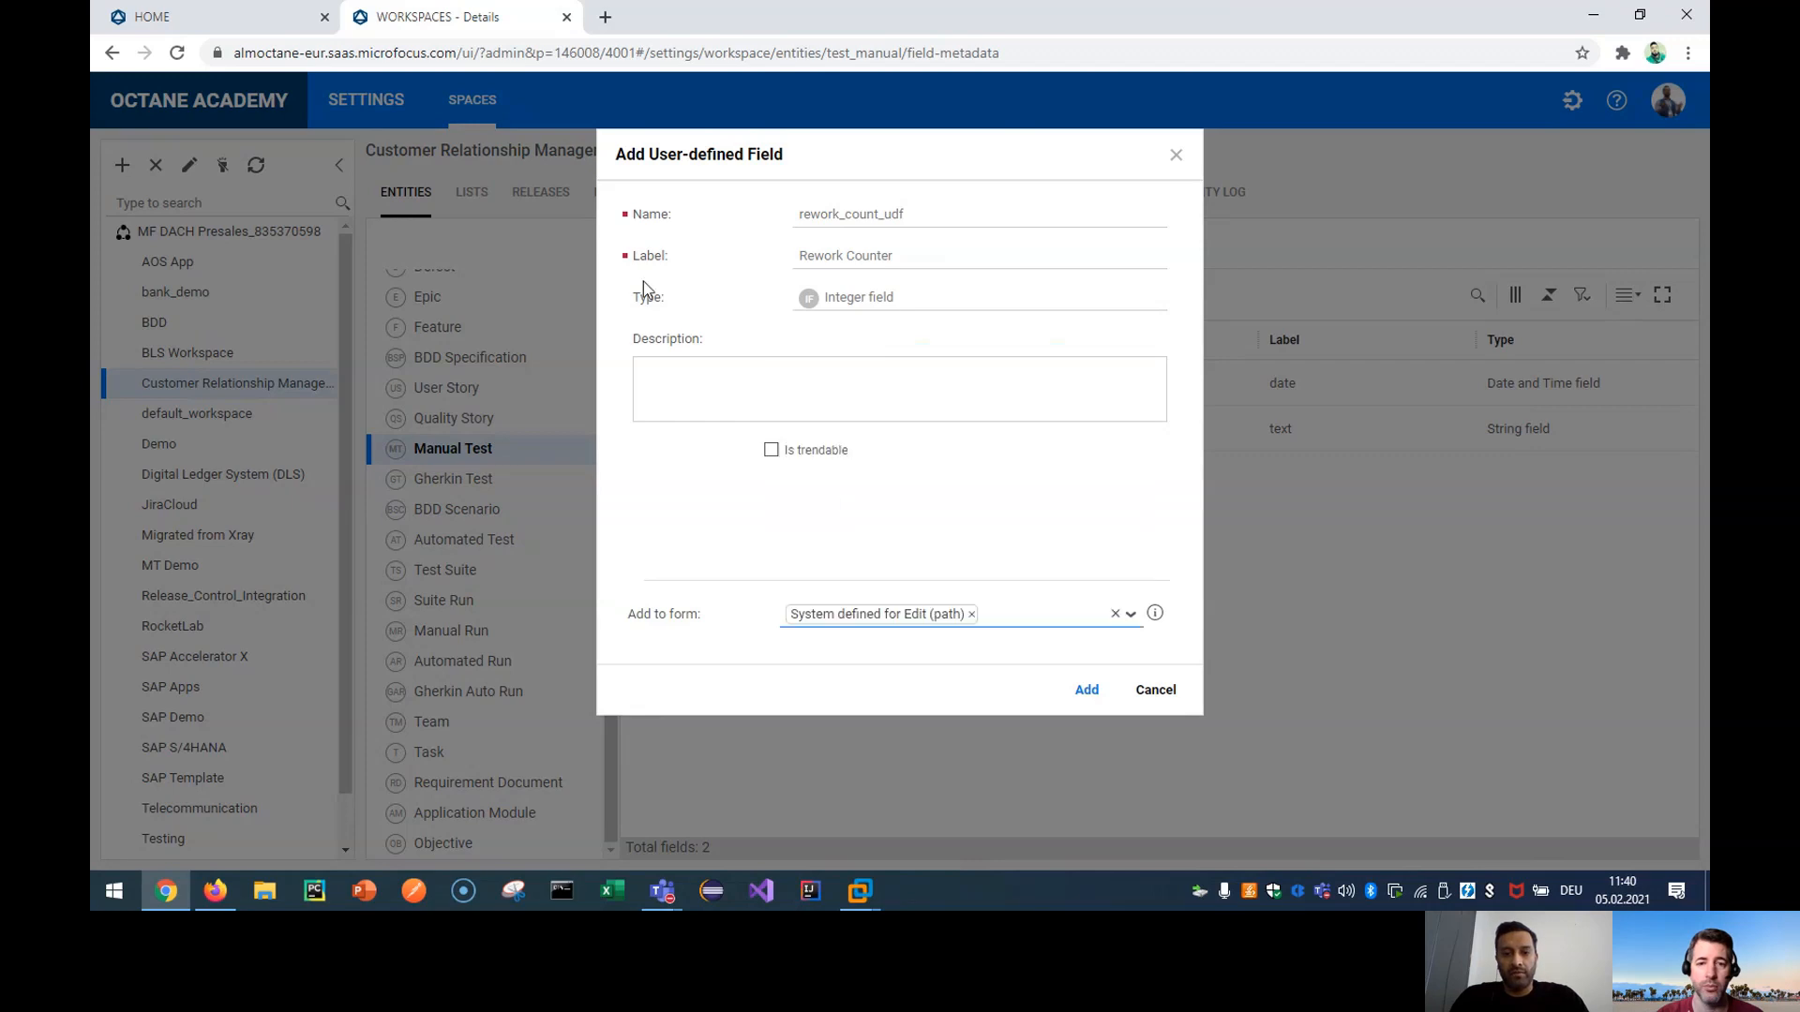
left_click(1087, 692)
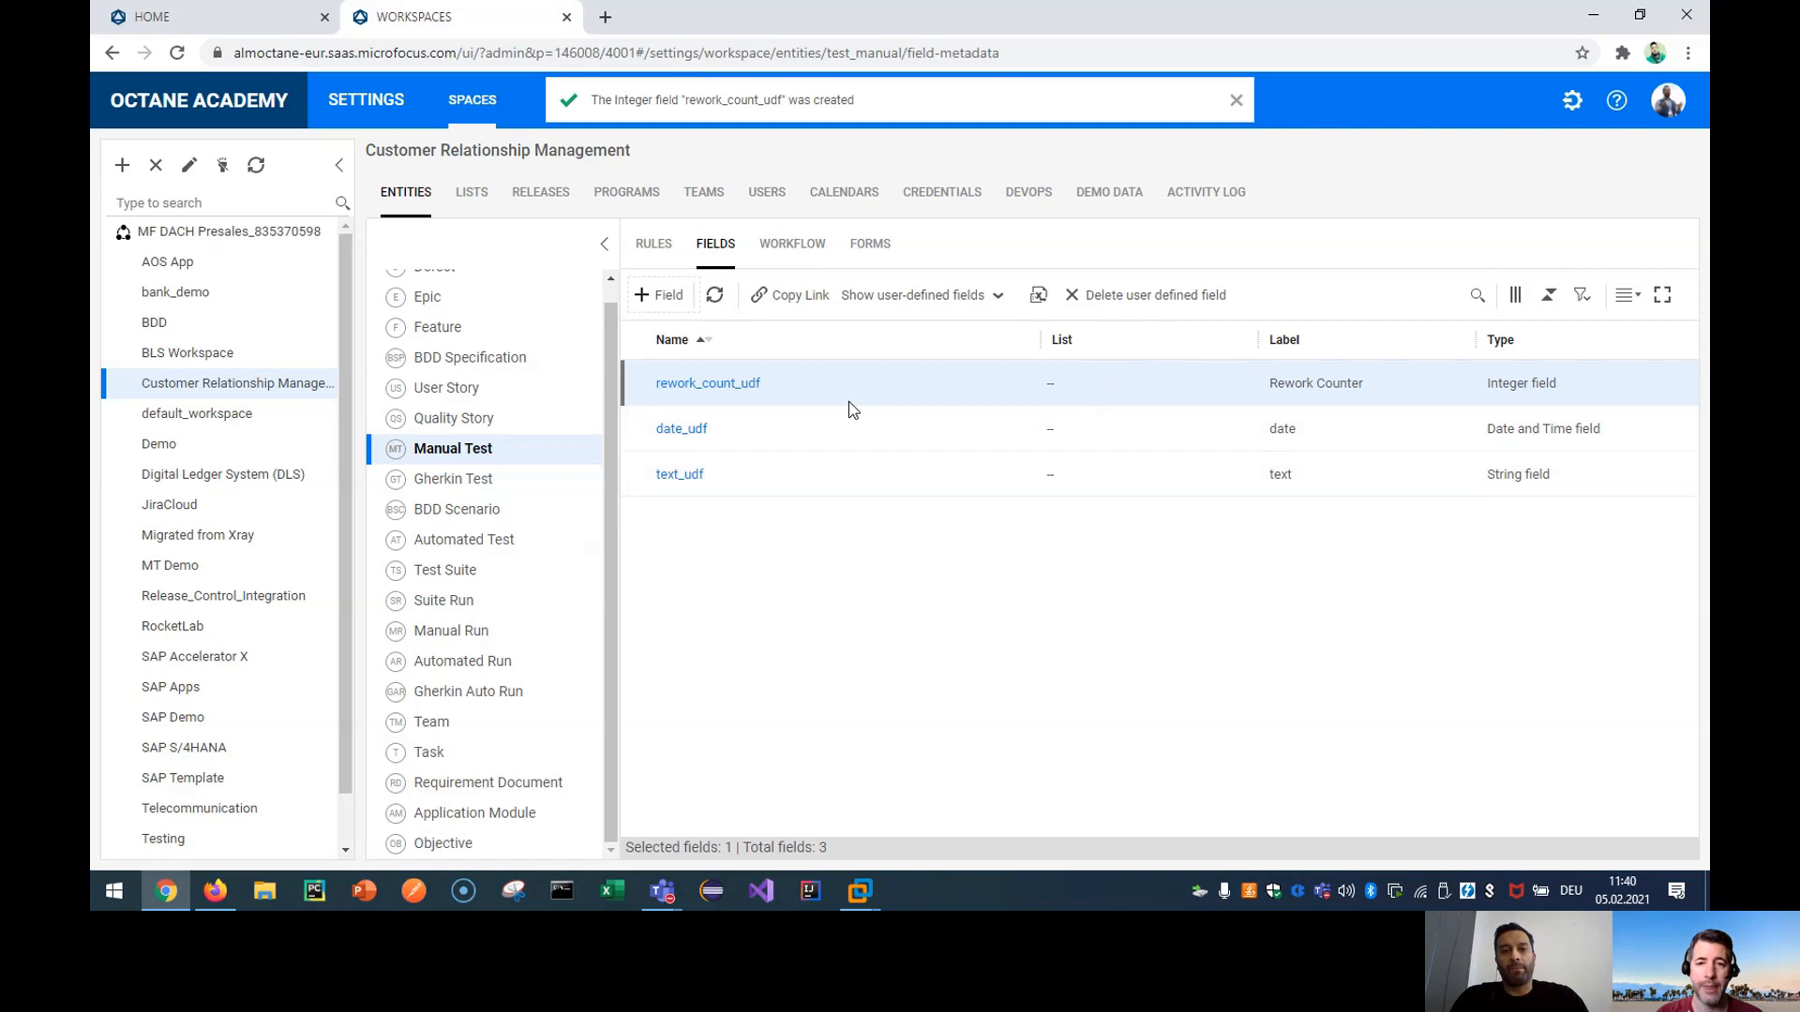
Go to the Quality module's tests in the Customer Relationship Management workspace and open the details of manual test 57001.
left_click(250, 15)
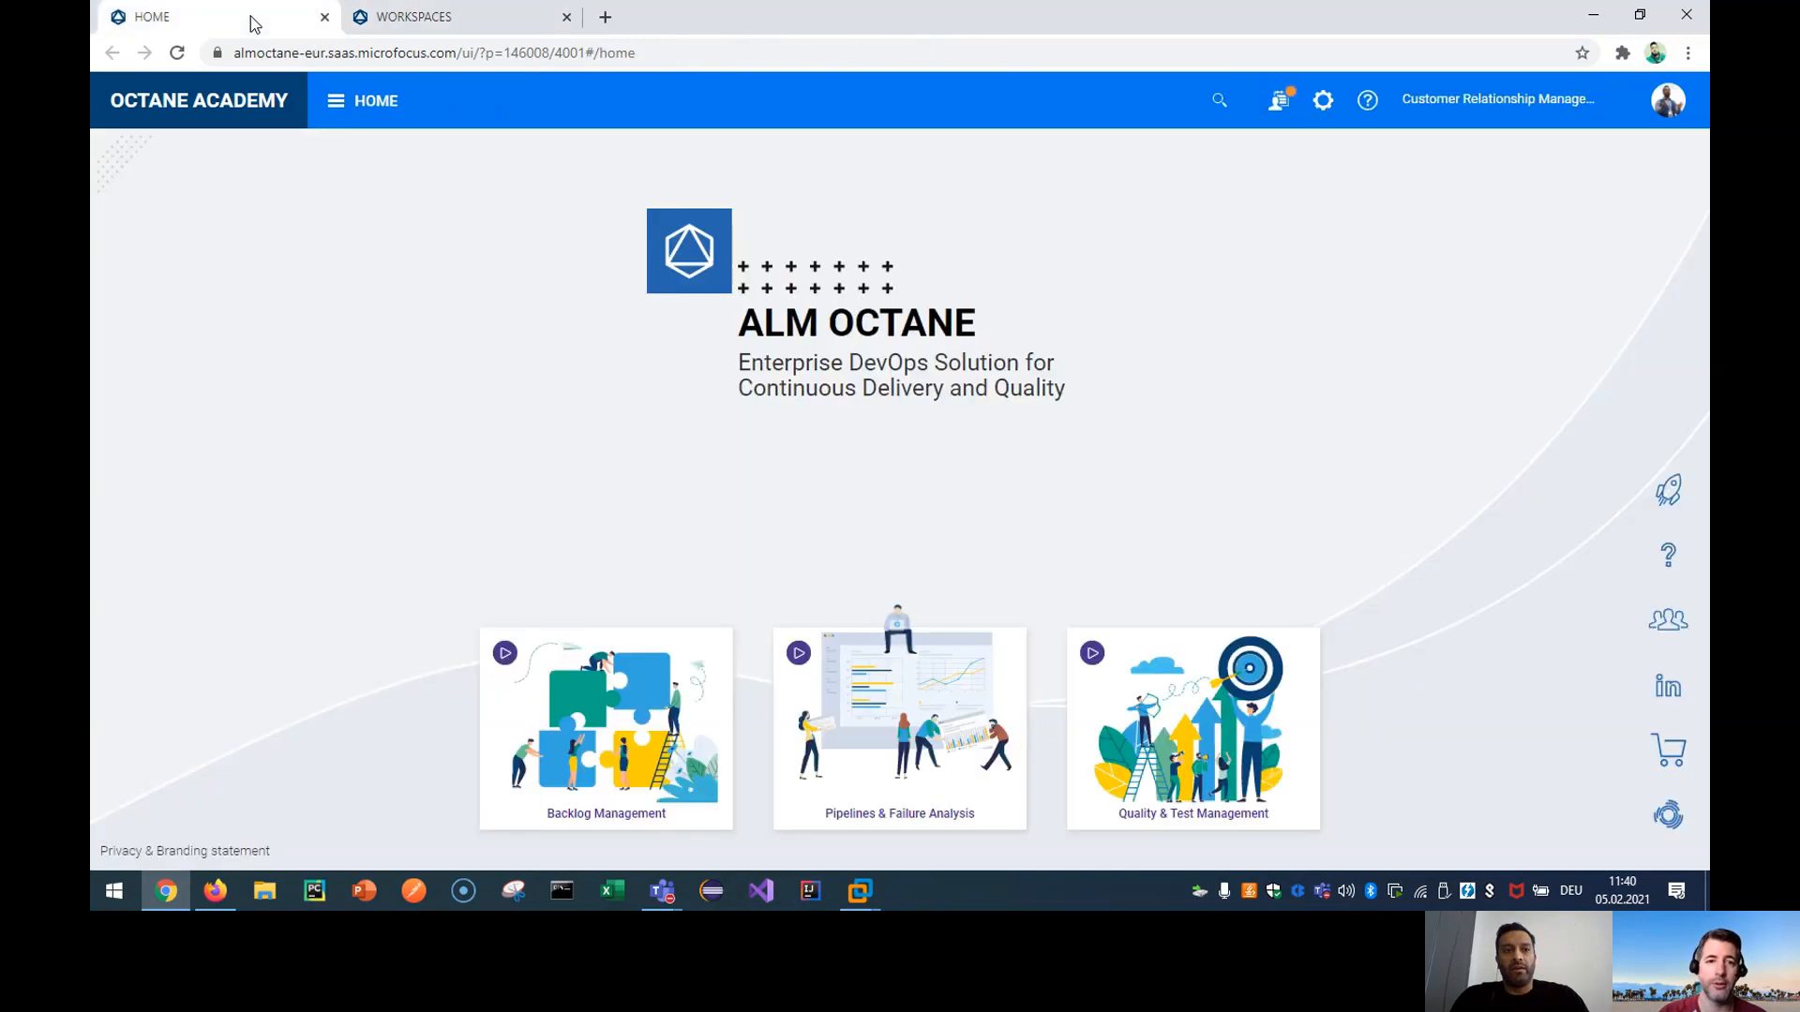
left_click(362, 113)
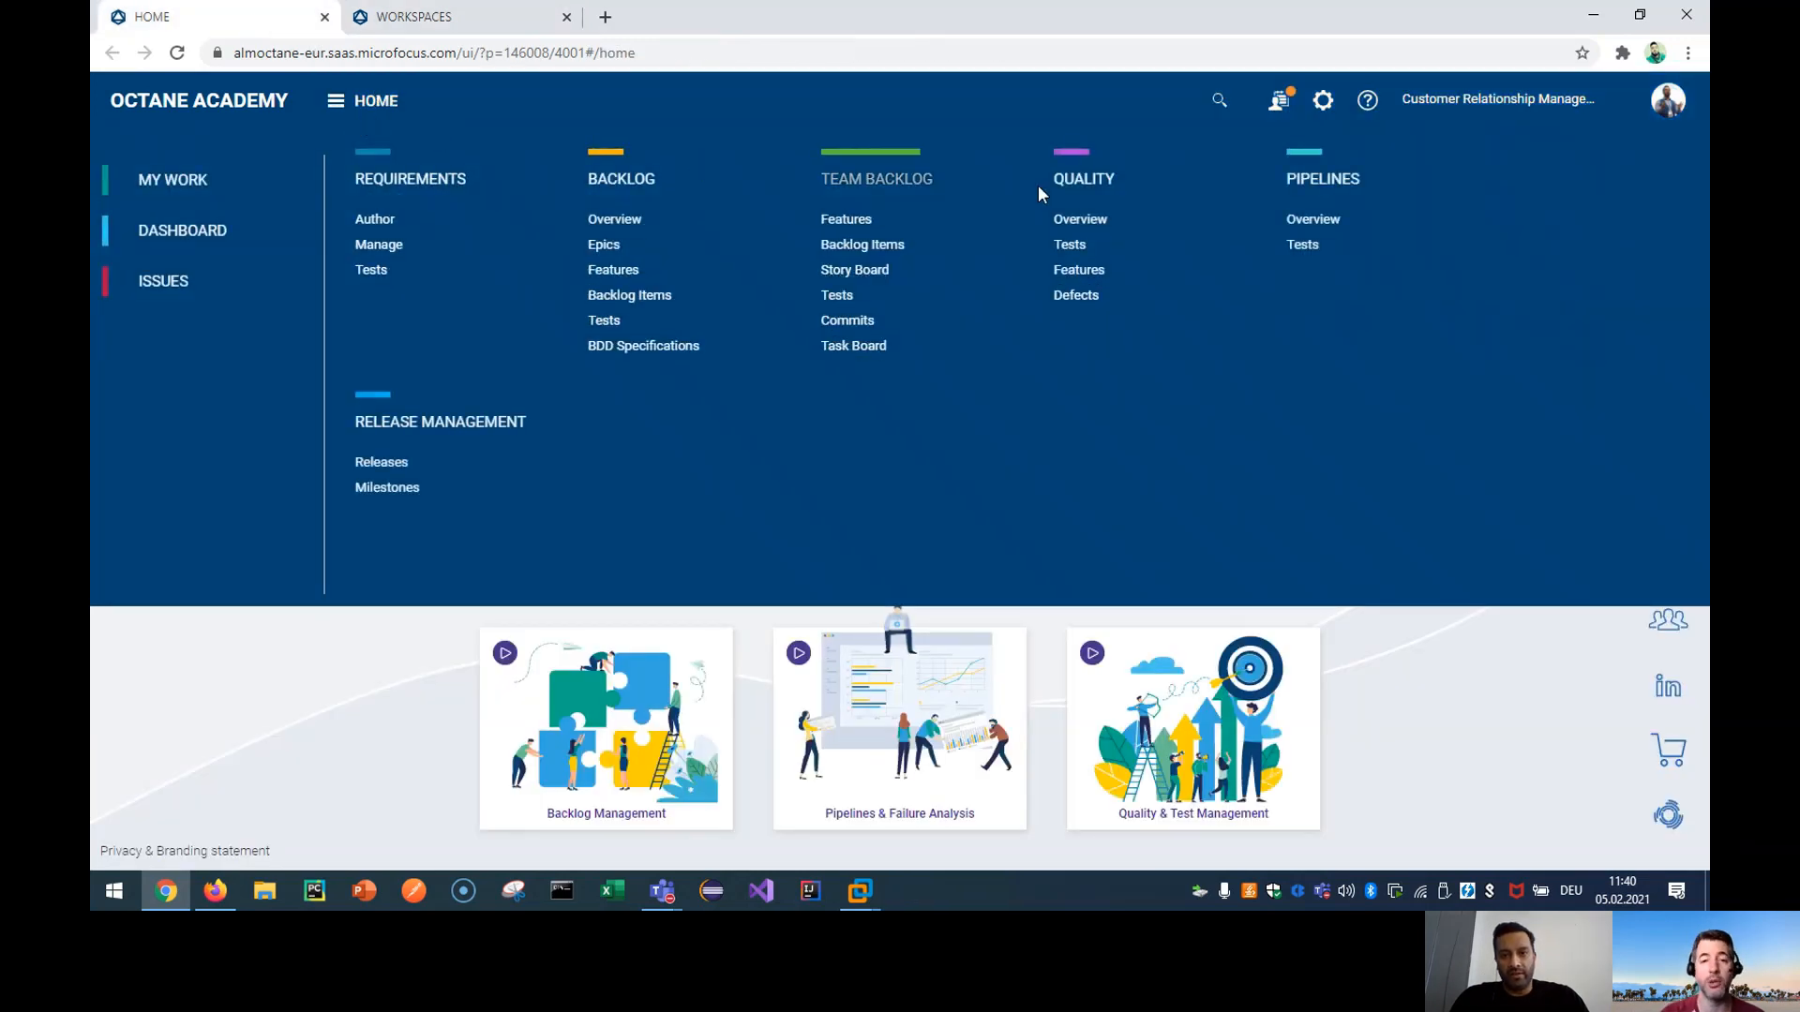
left_click(1070, 243)
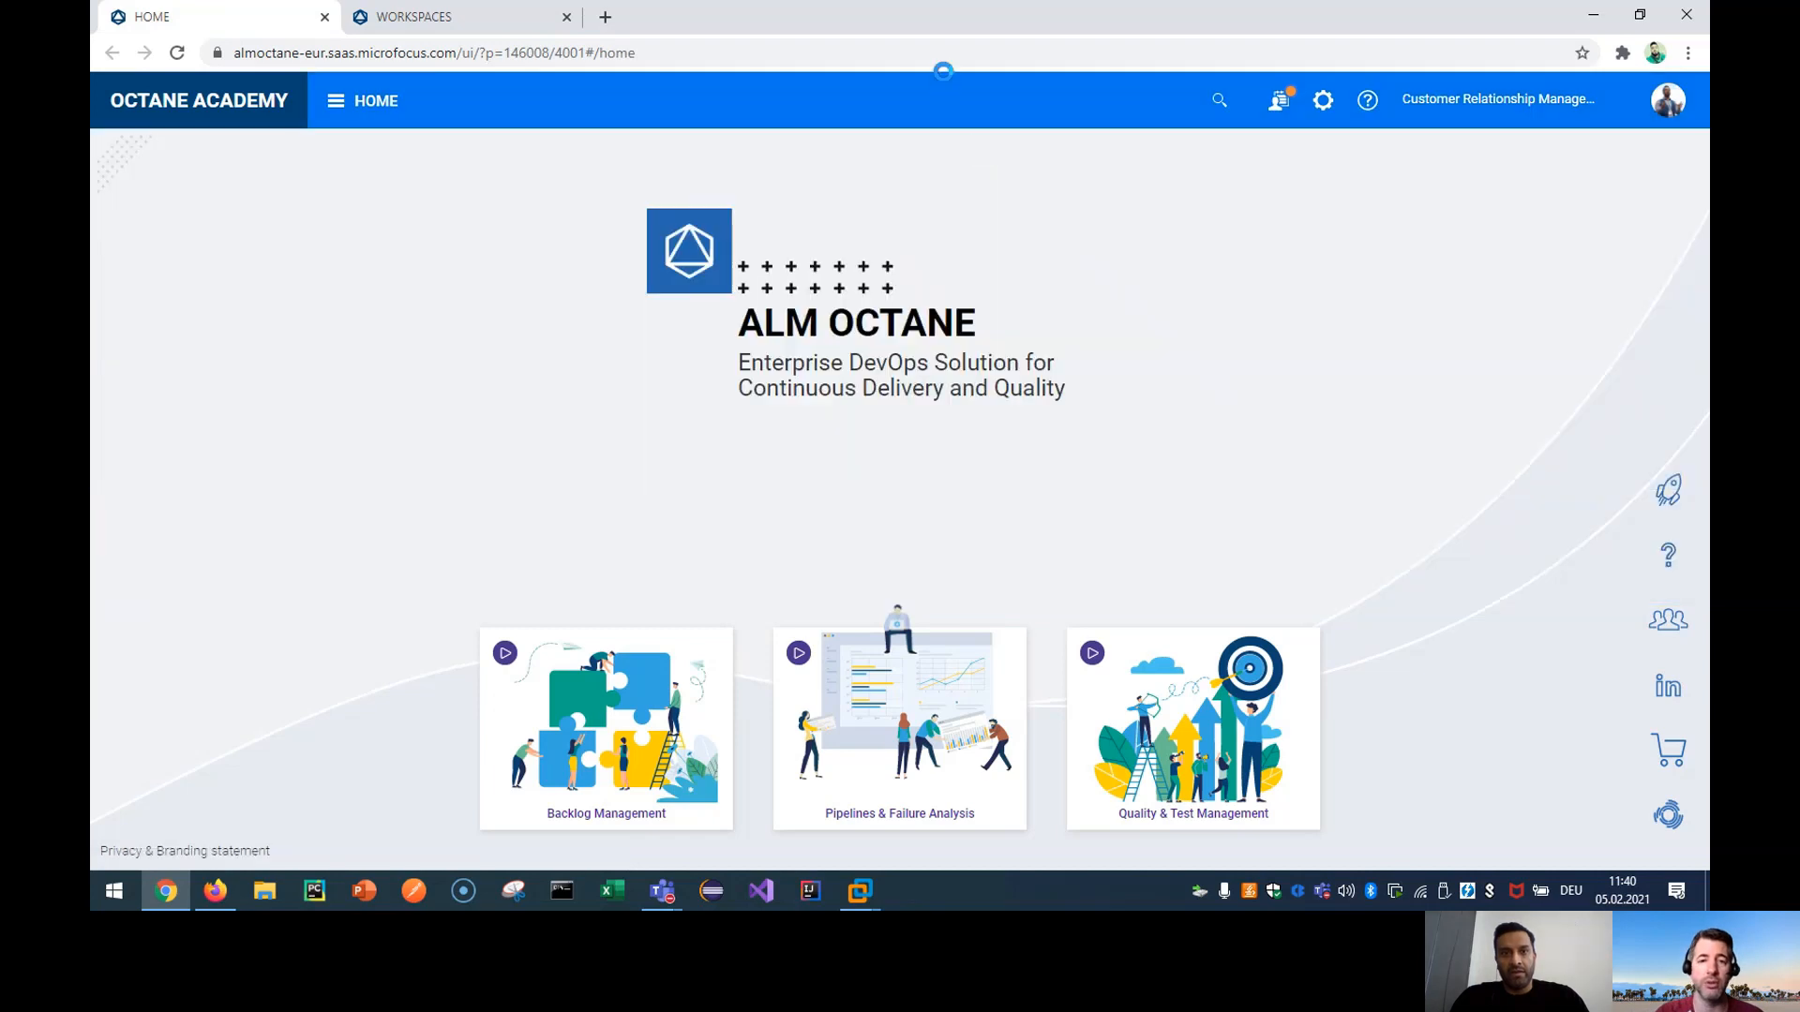
left_click(939, 49)
key("Return")
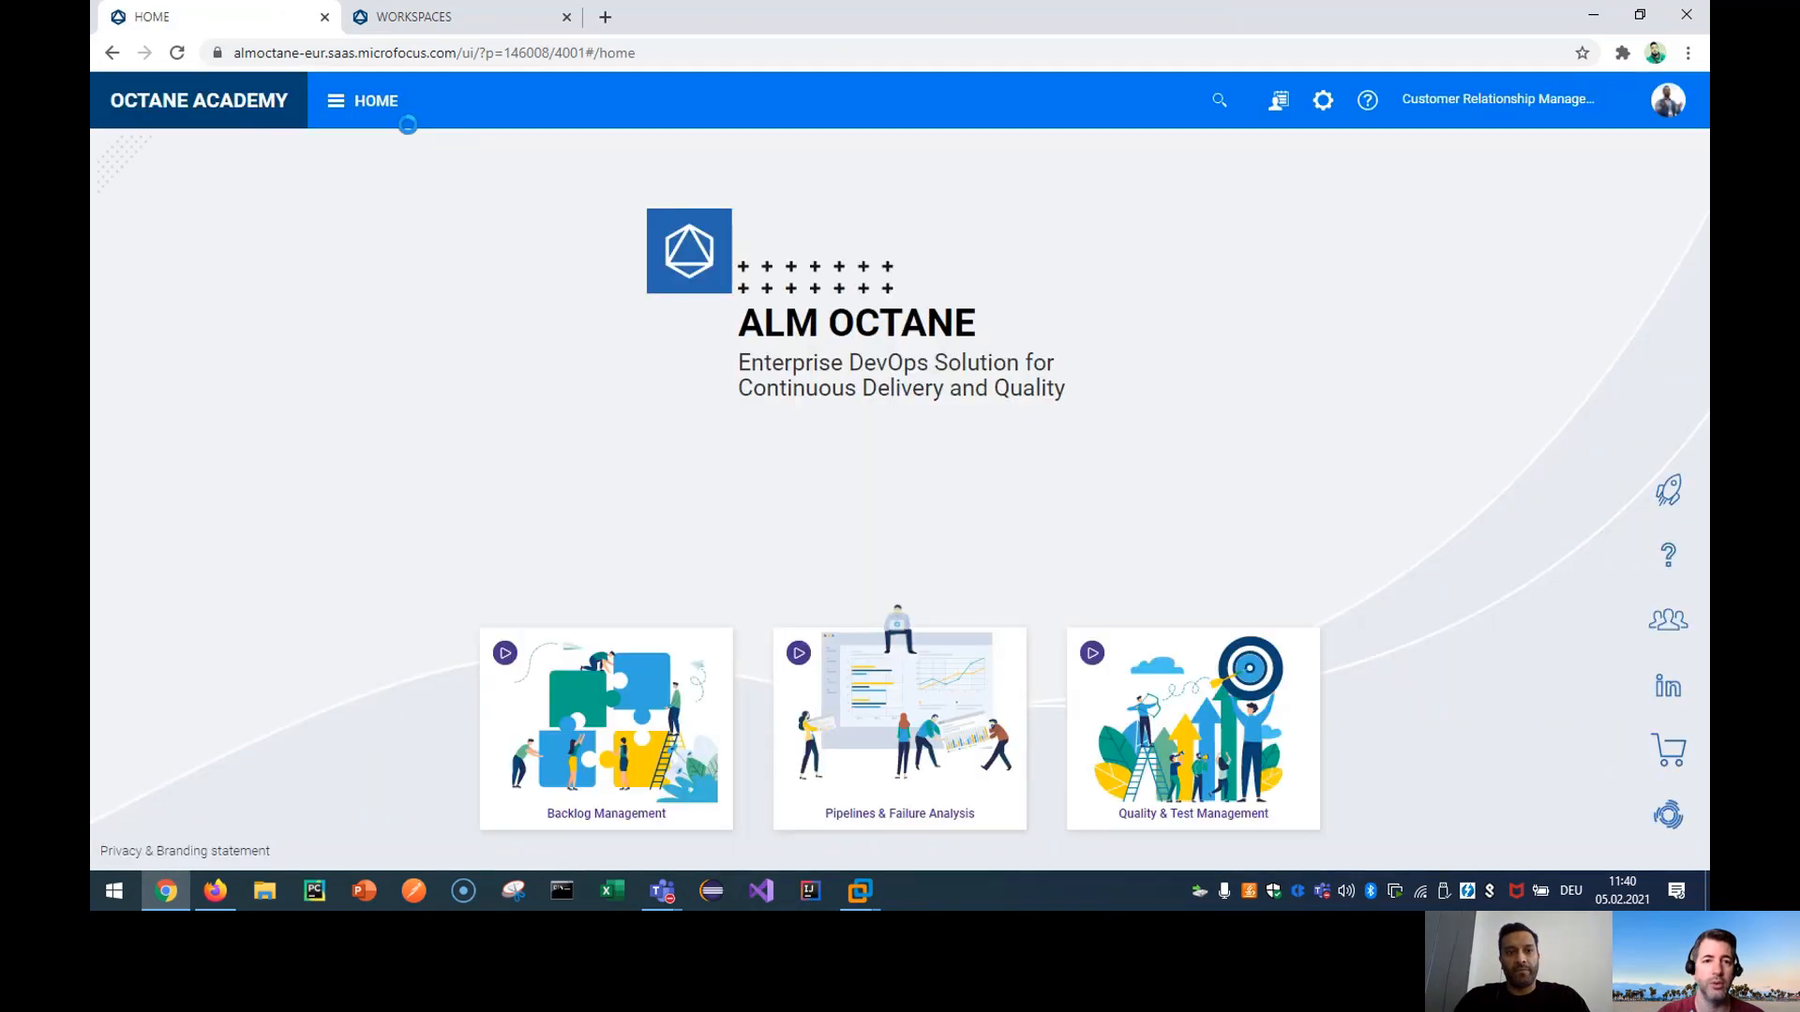
left_click(373, 105)
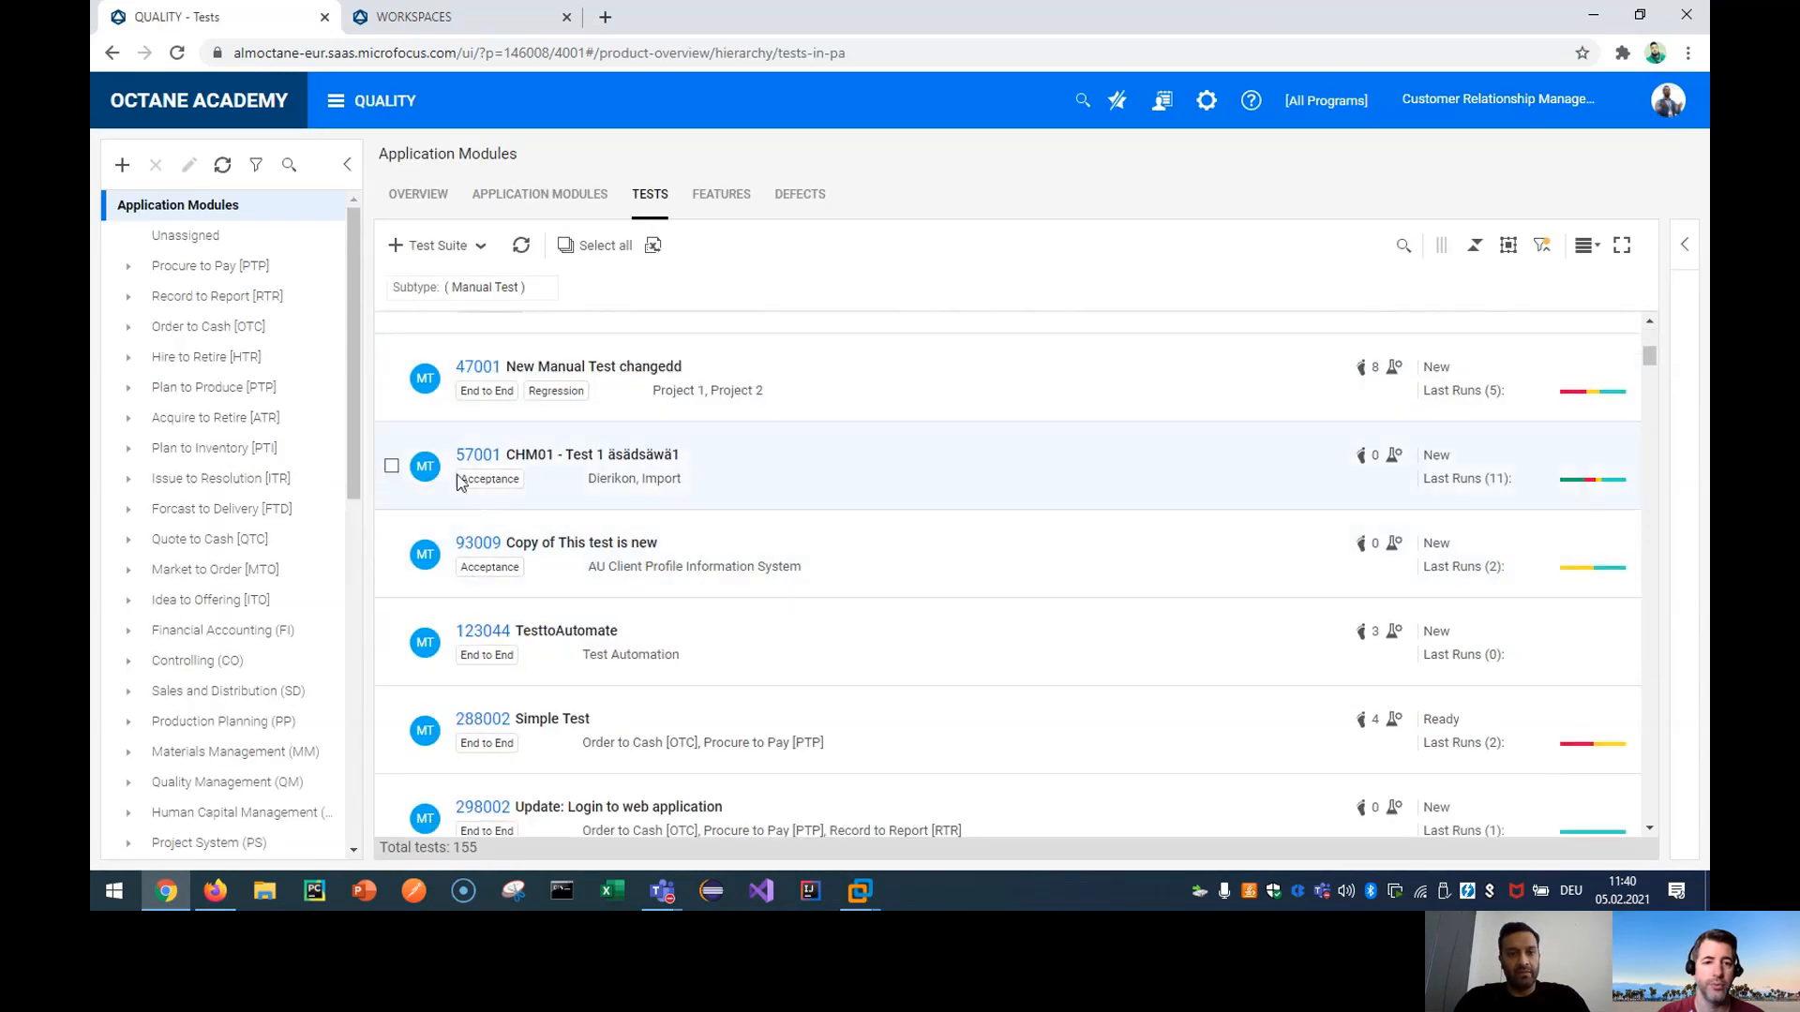
left_click(480, 456)
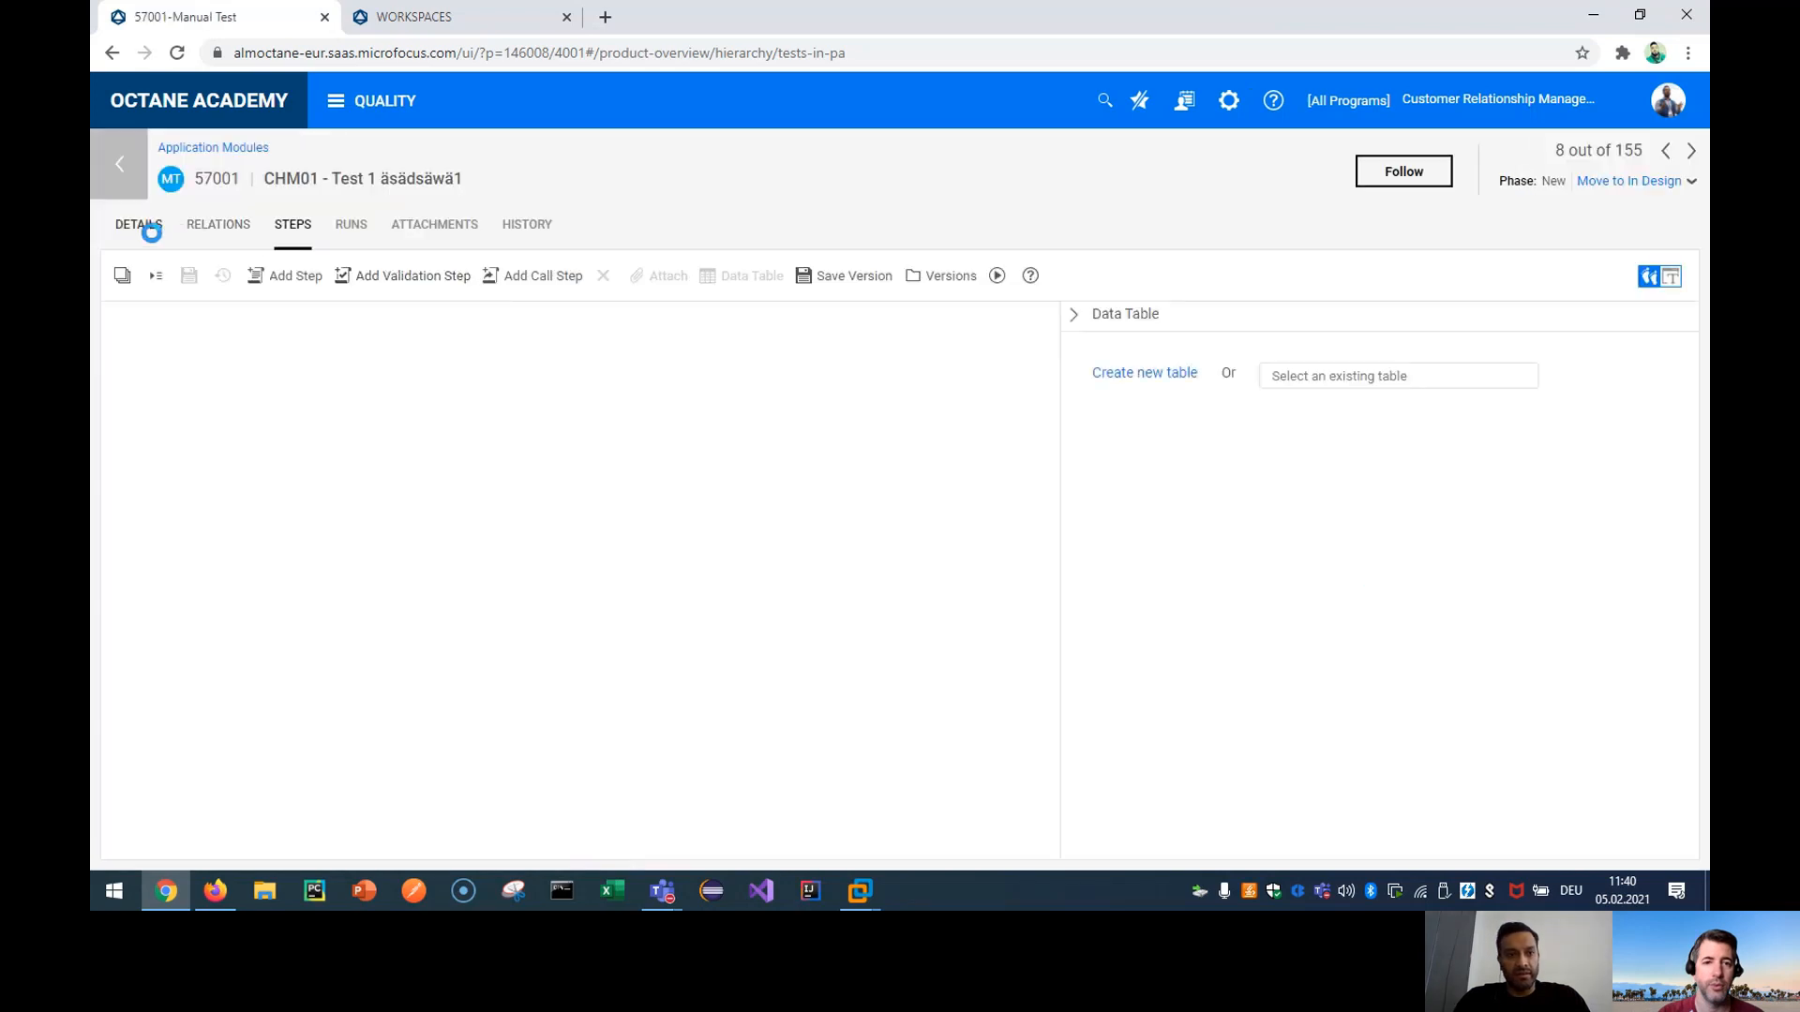
left_click(151, 235)
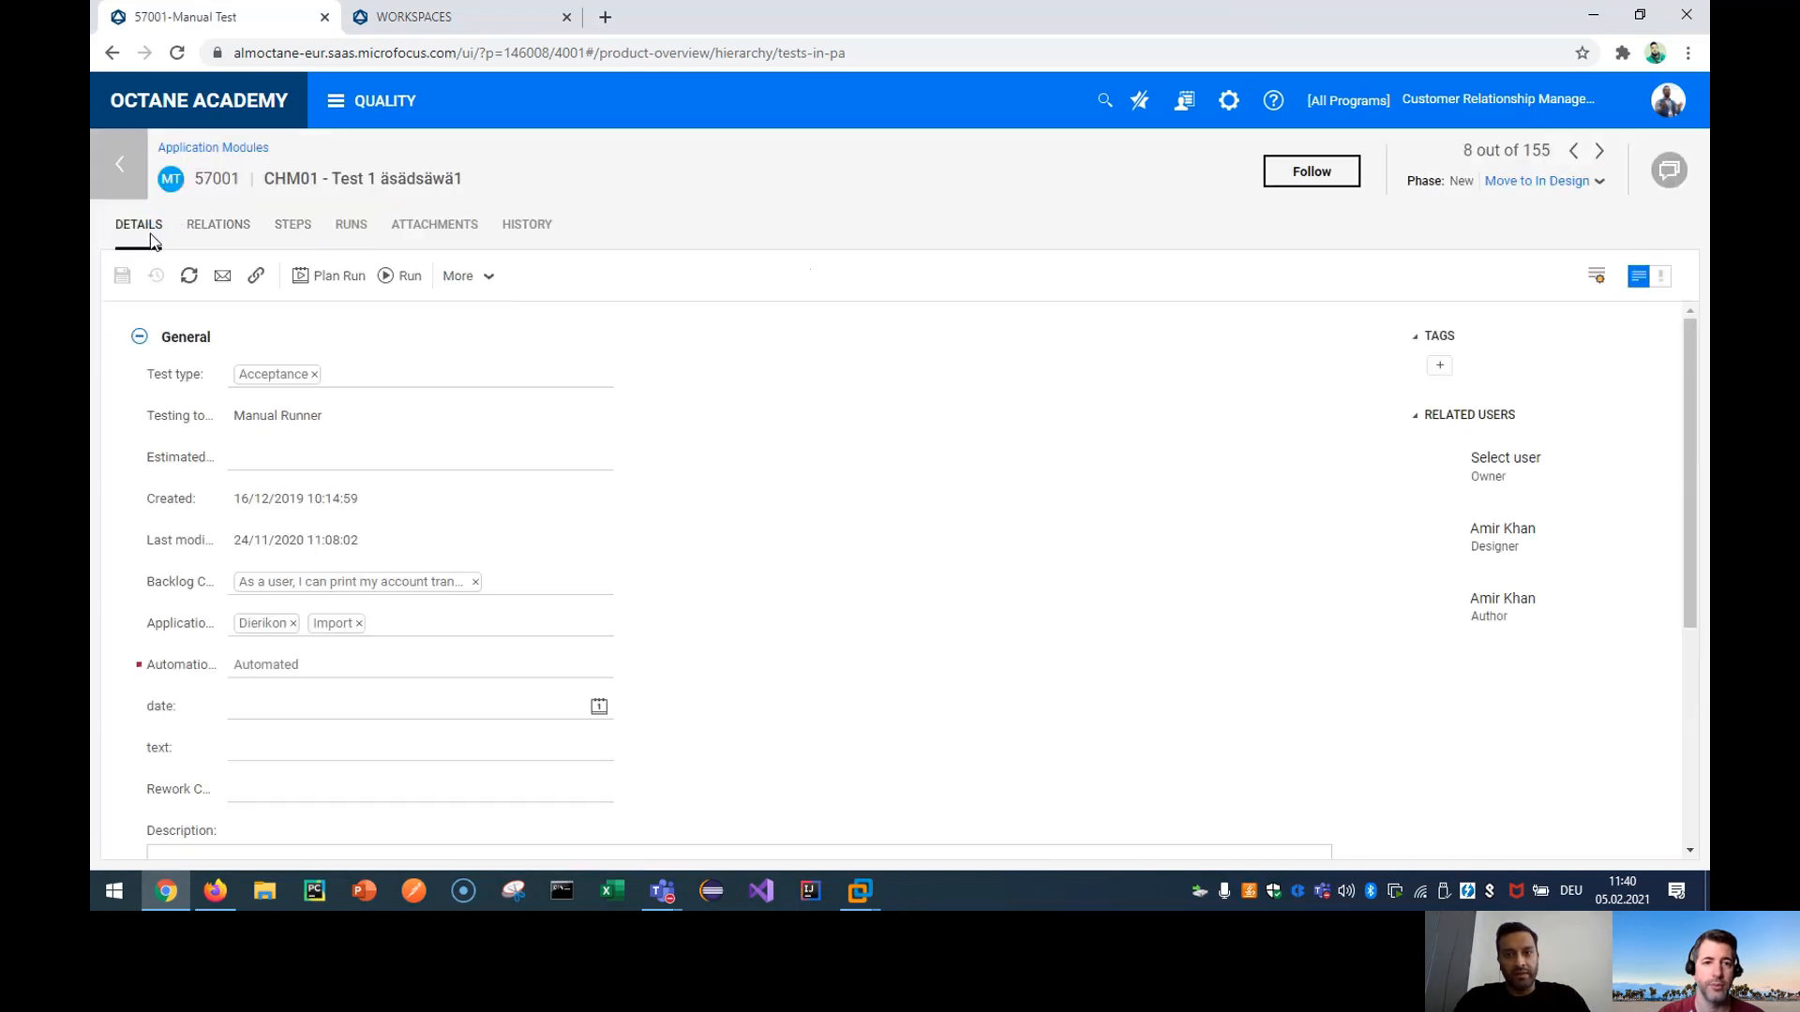
Check in the form's field selection and on the details form that the Rework Counter field is available.
left_click(1595, 278)
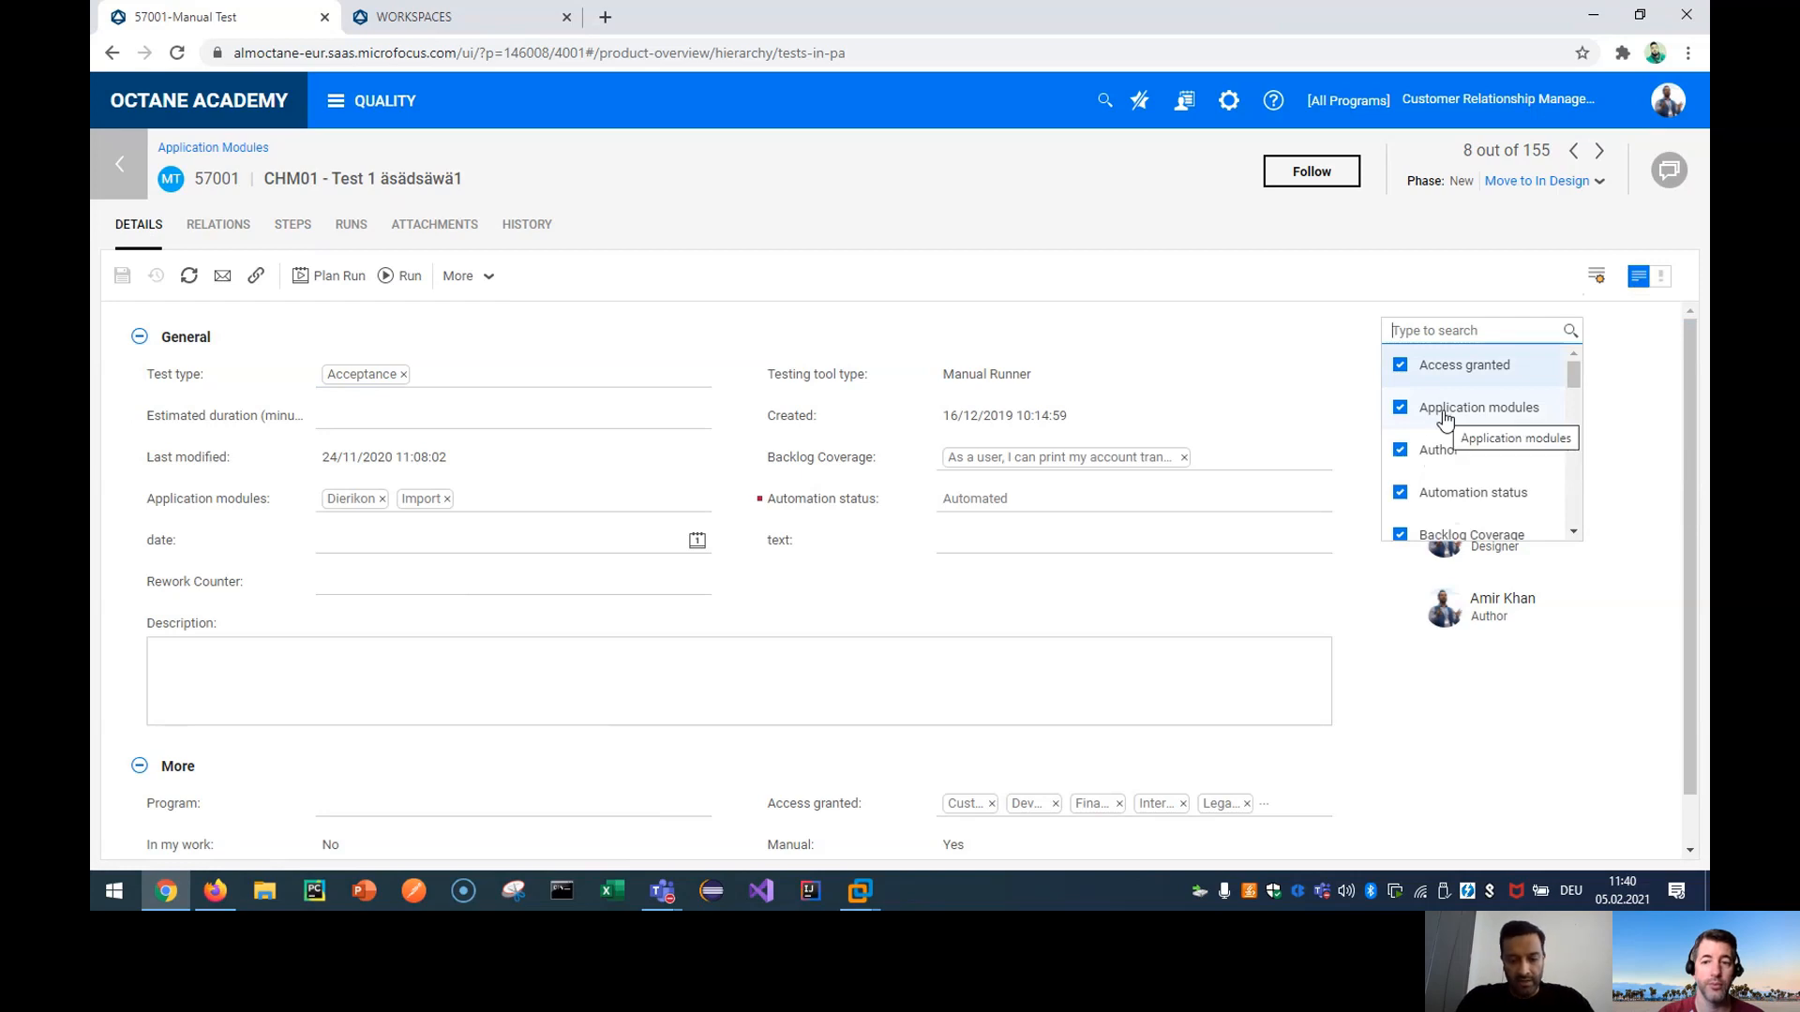
type("cou")
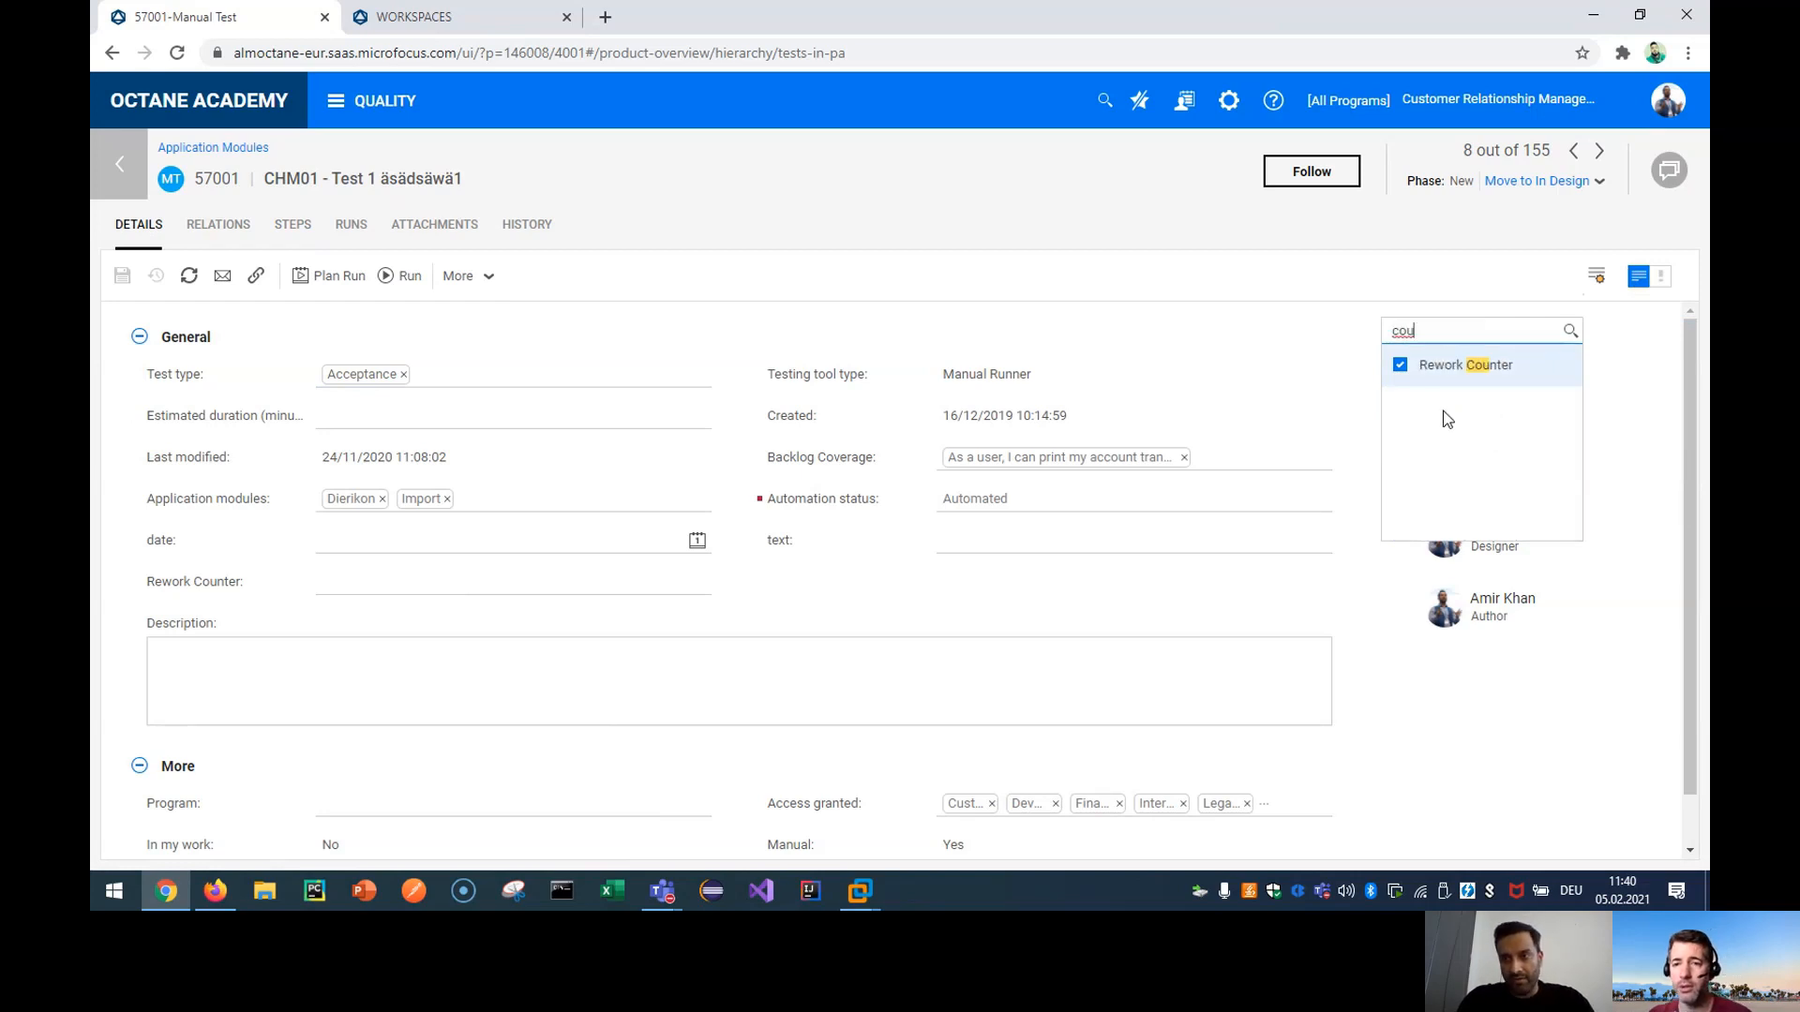
left_click(1653, 433)
scroll(1594, 563, "down", 1)
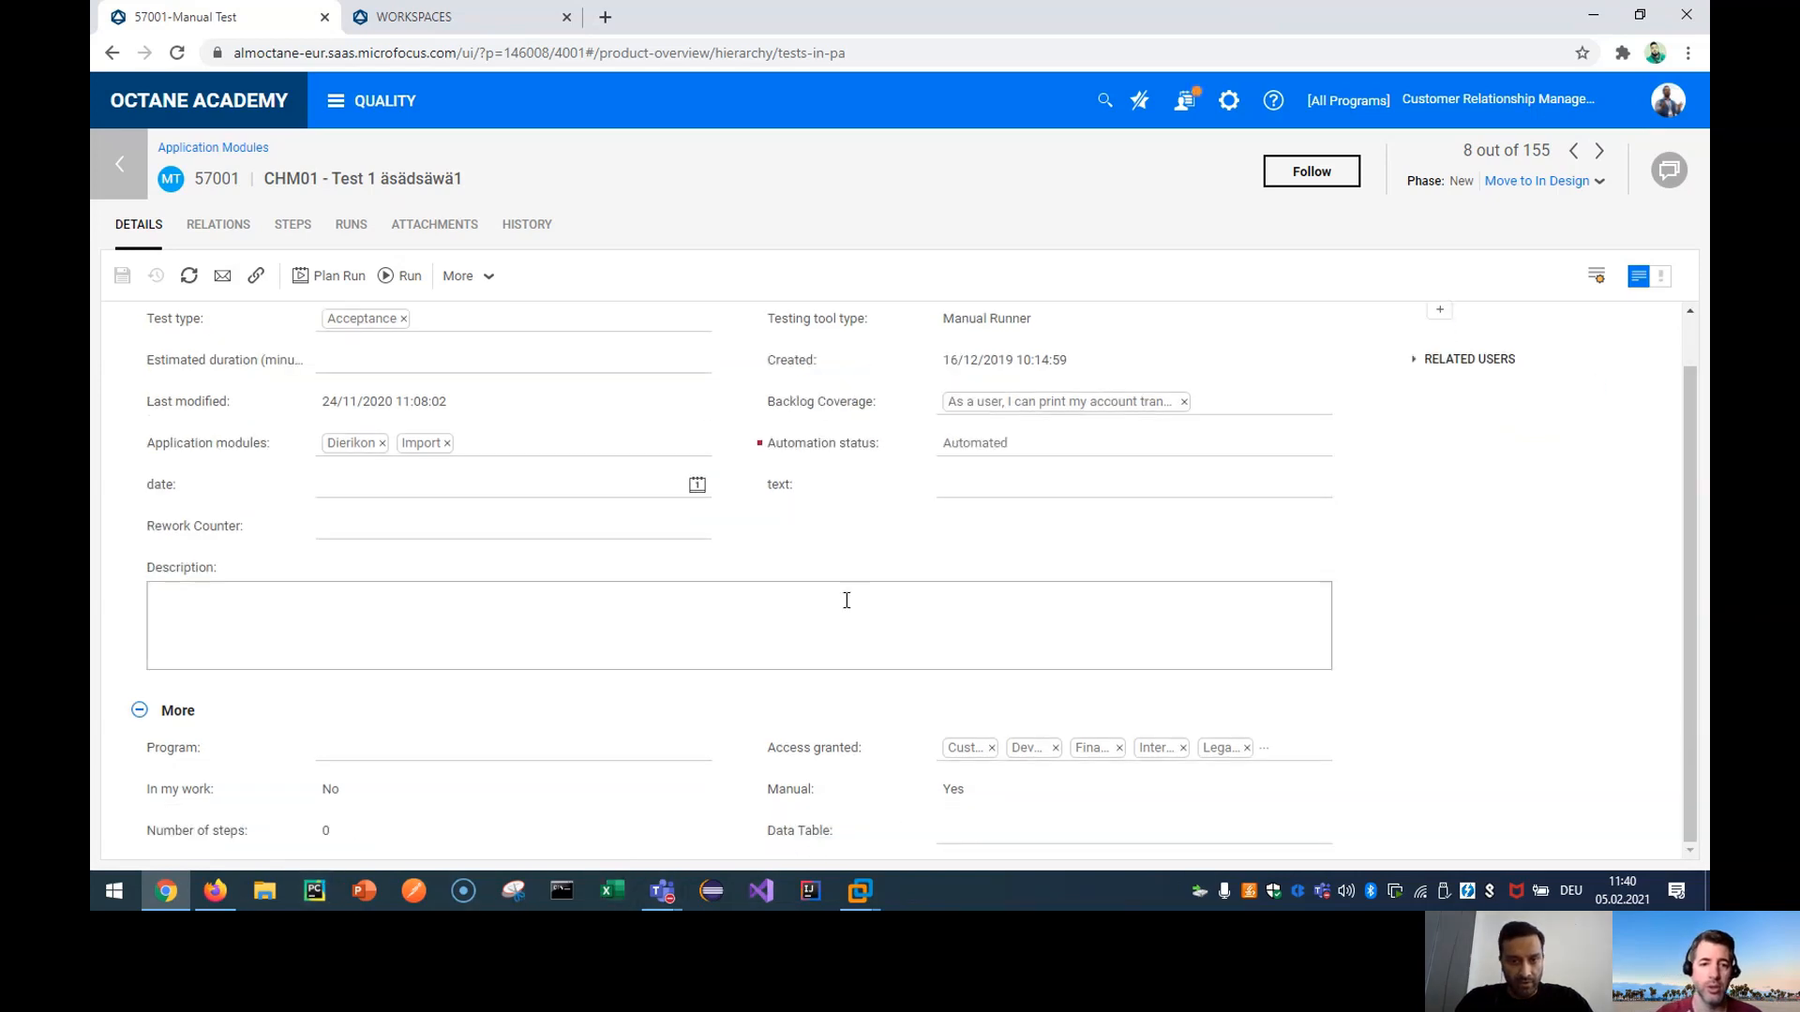
left_click(330, 525)
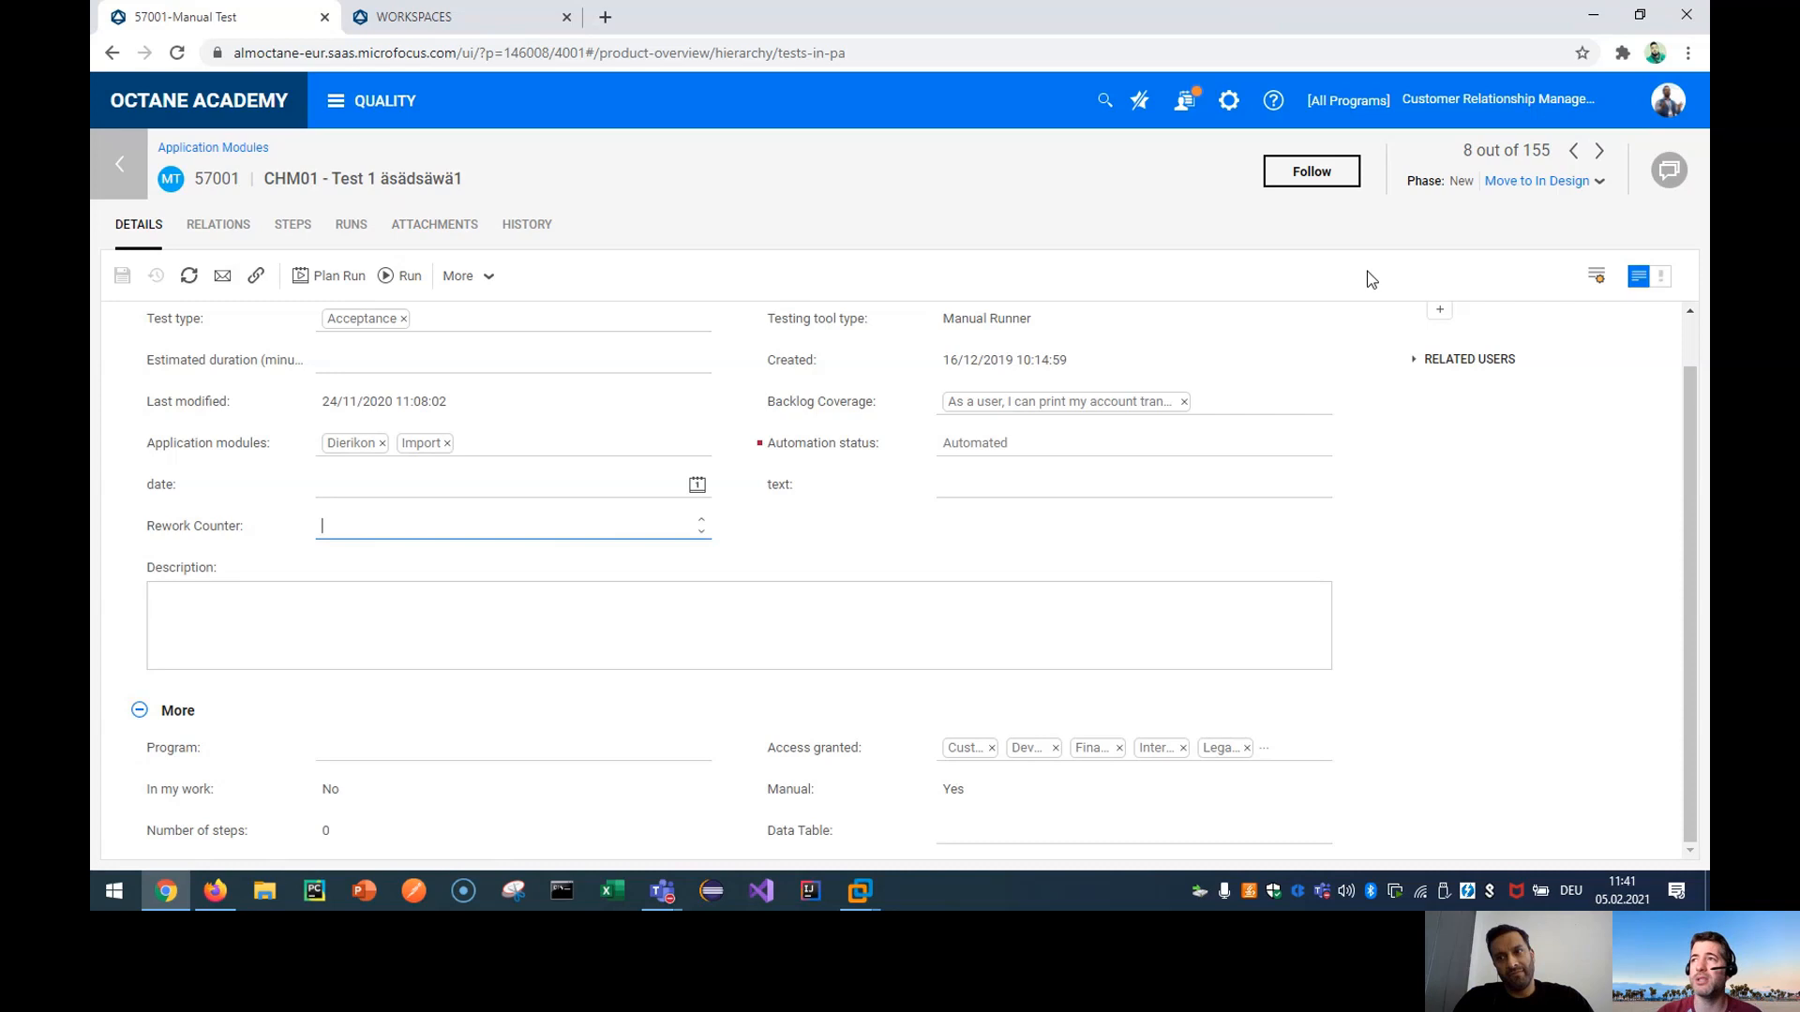
Move manual test 57001 to the In Design phase and save it.
left_click(1580, 183)
left_click(1601, 184)
left_click(1579, 181)
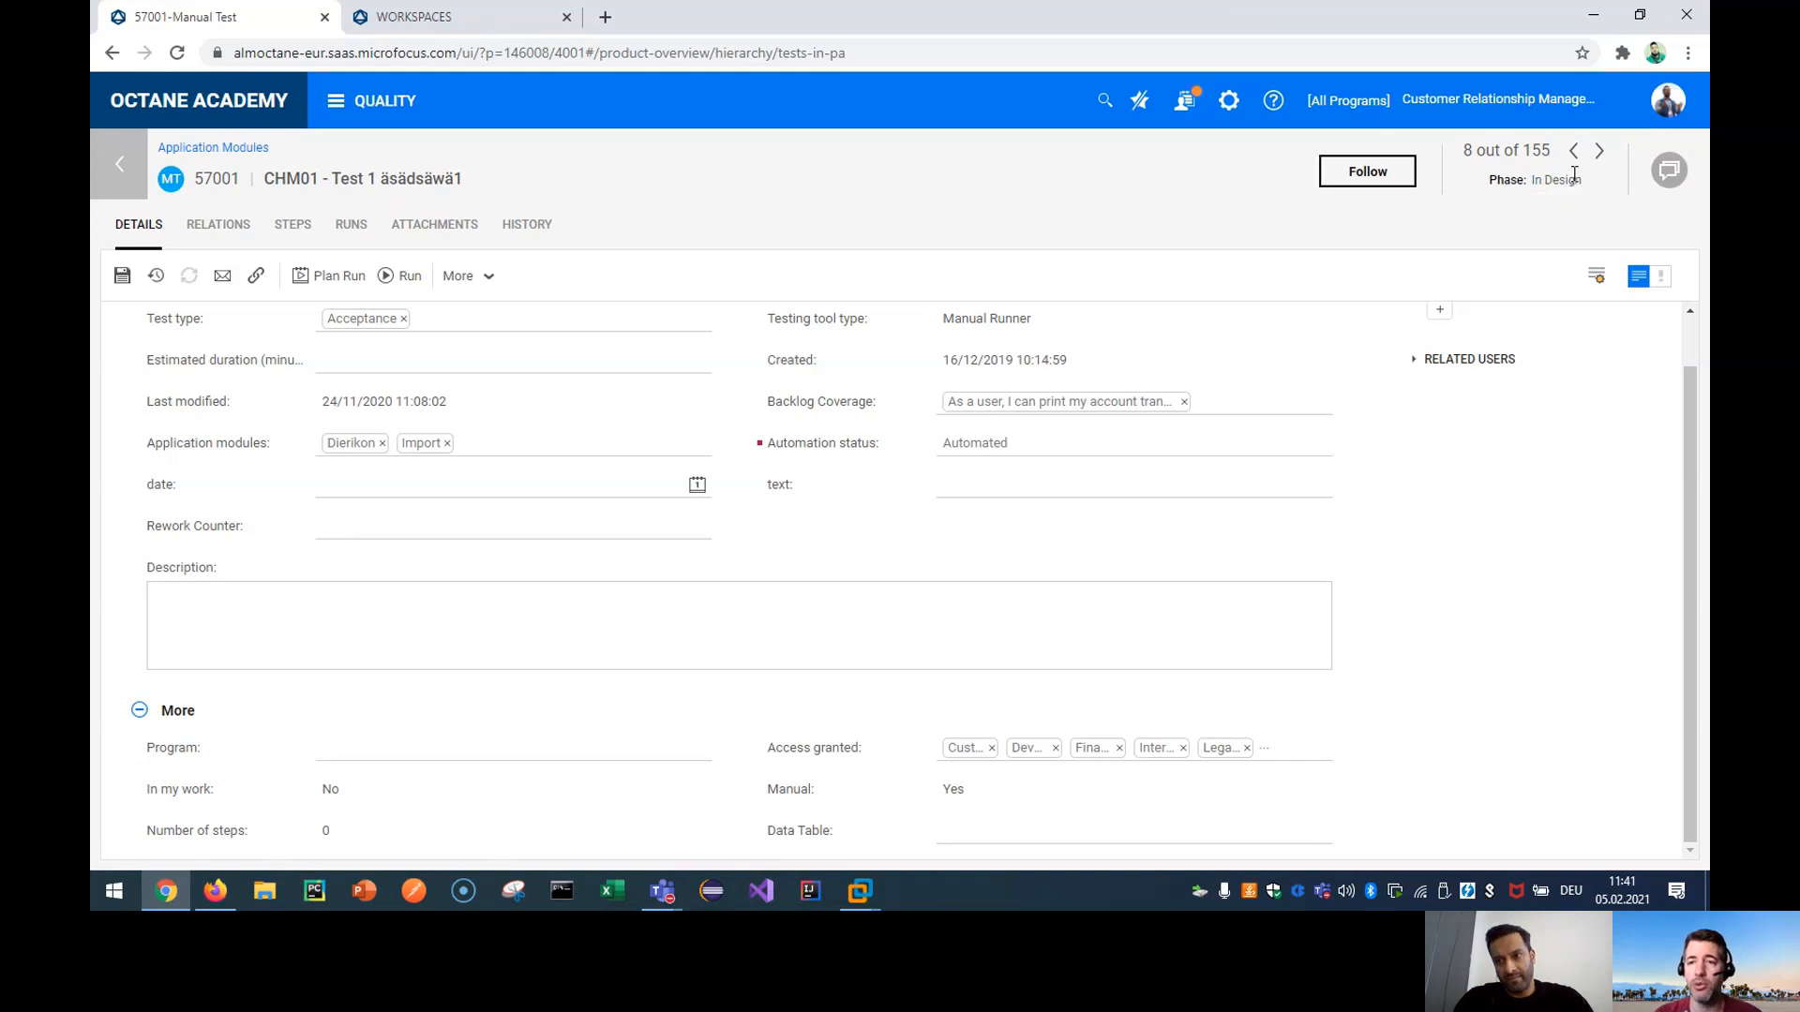
left_click(122, 278)
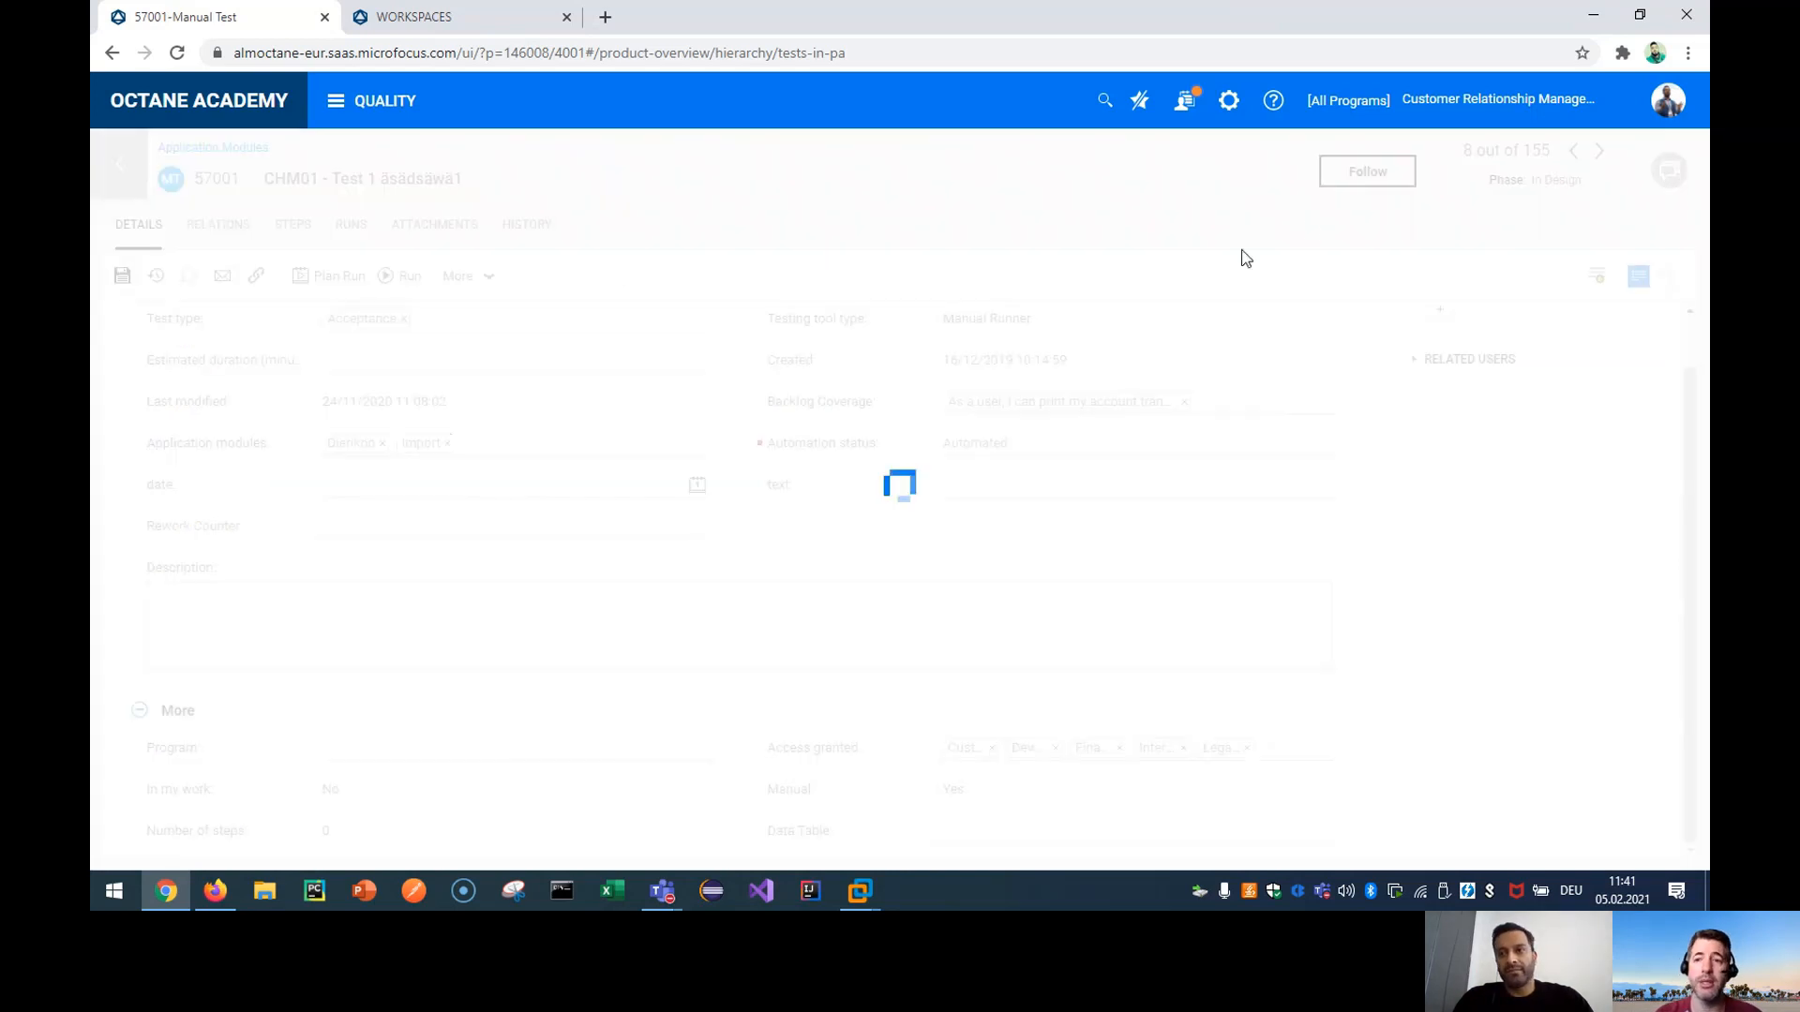
Advance the manual test to Awaiting Review and on to Ready, saving after each phase change.
left_click(1579, 184)
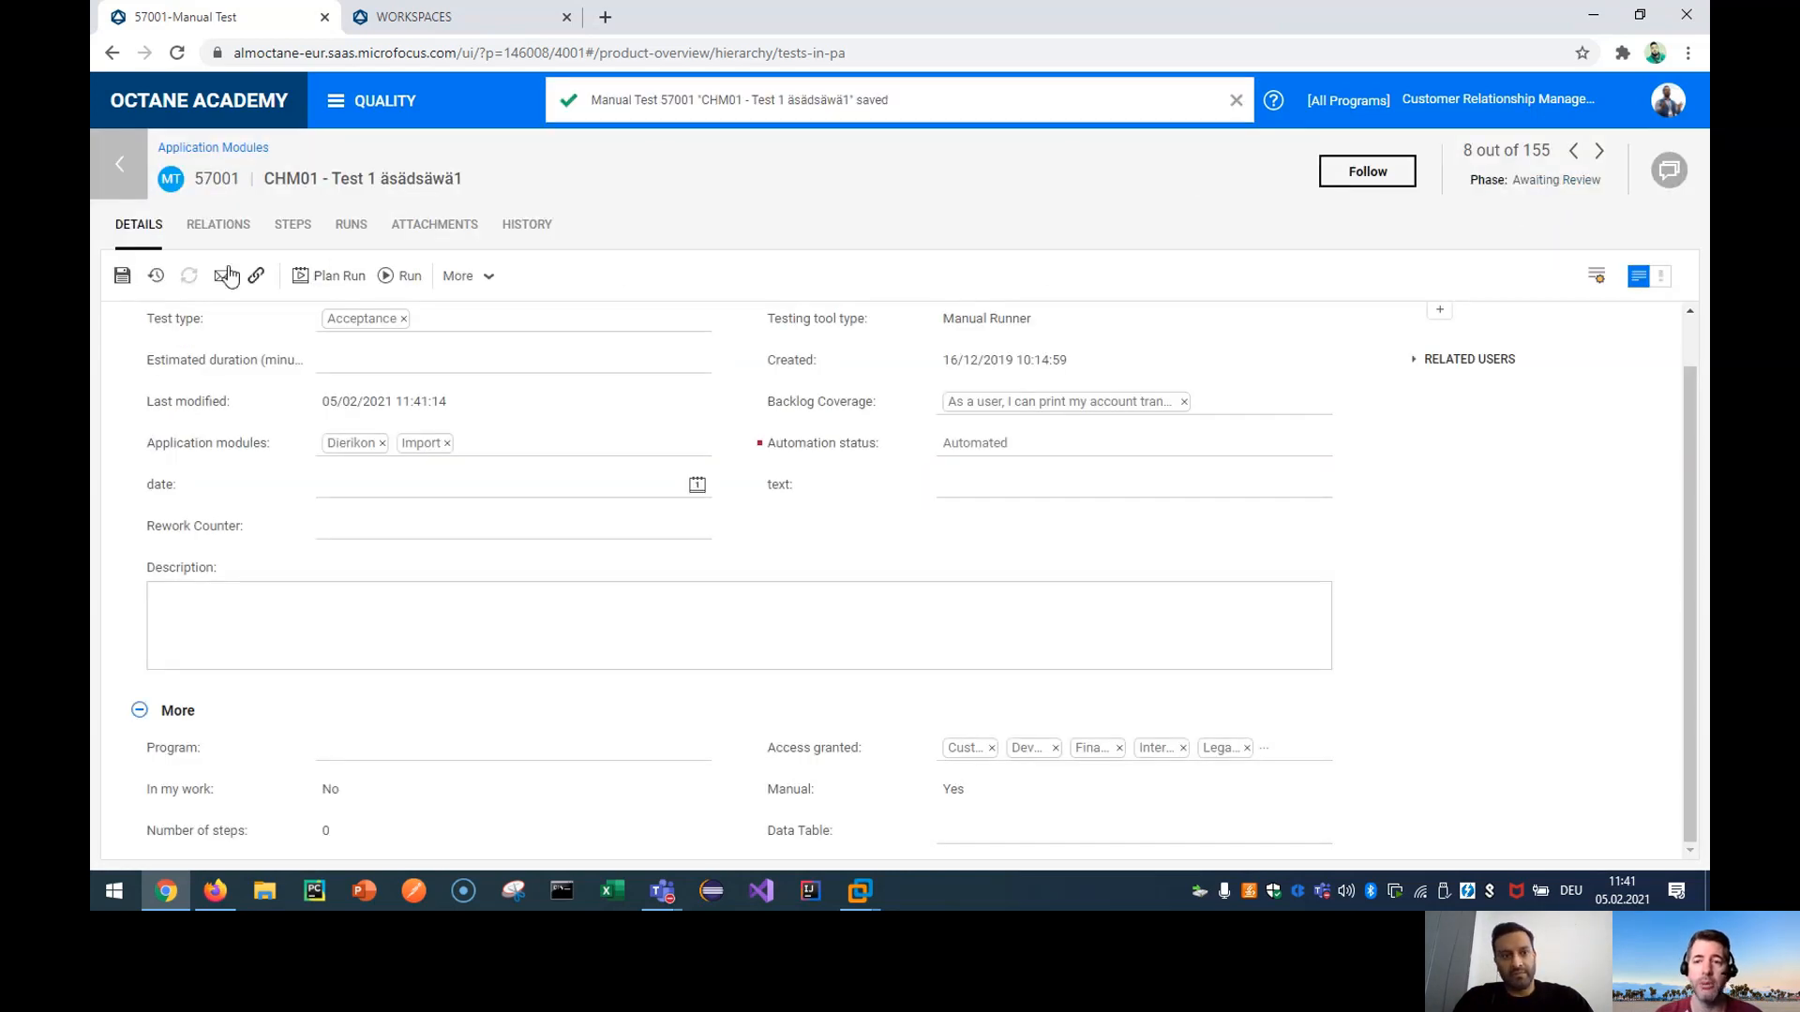
left_click(122, 275)
left_click(1545, 186)
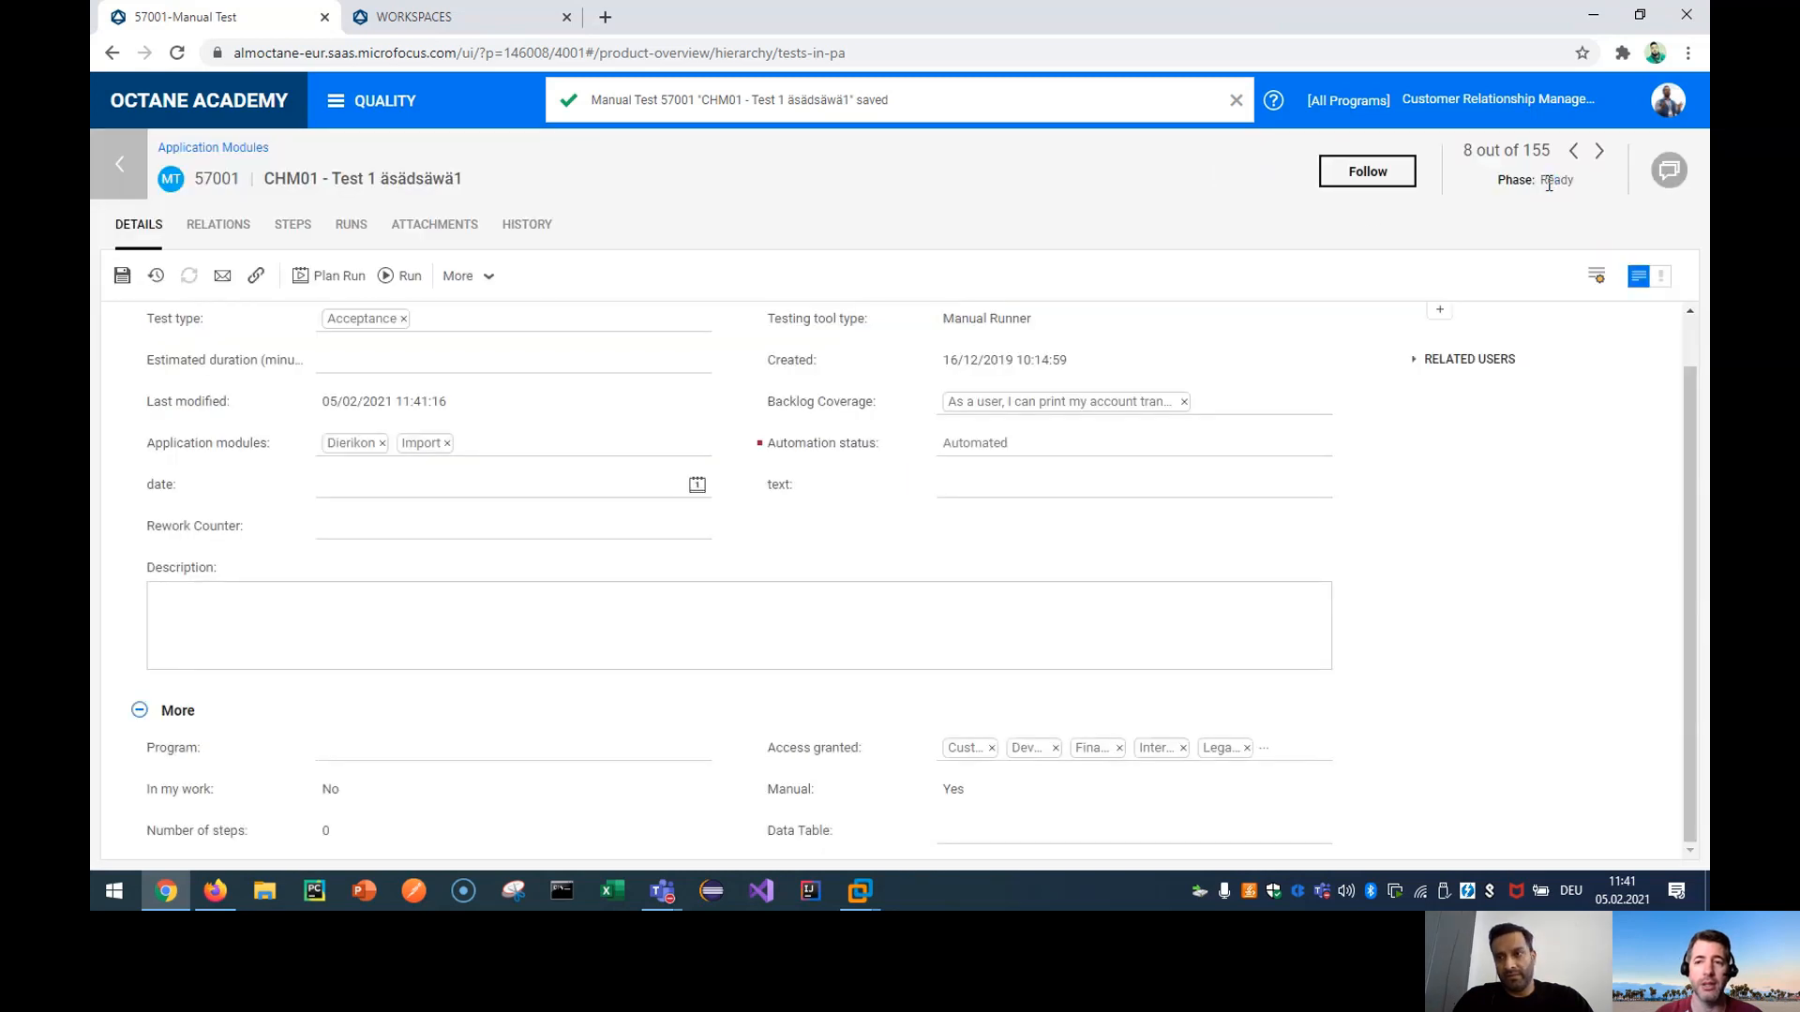
left_click(121, 276)
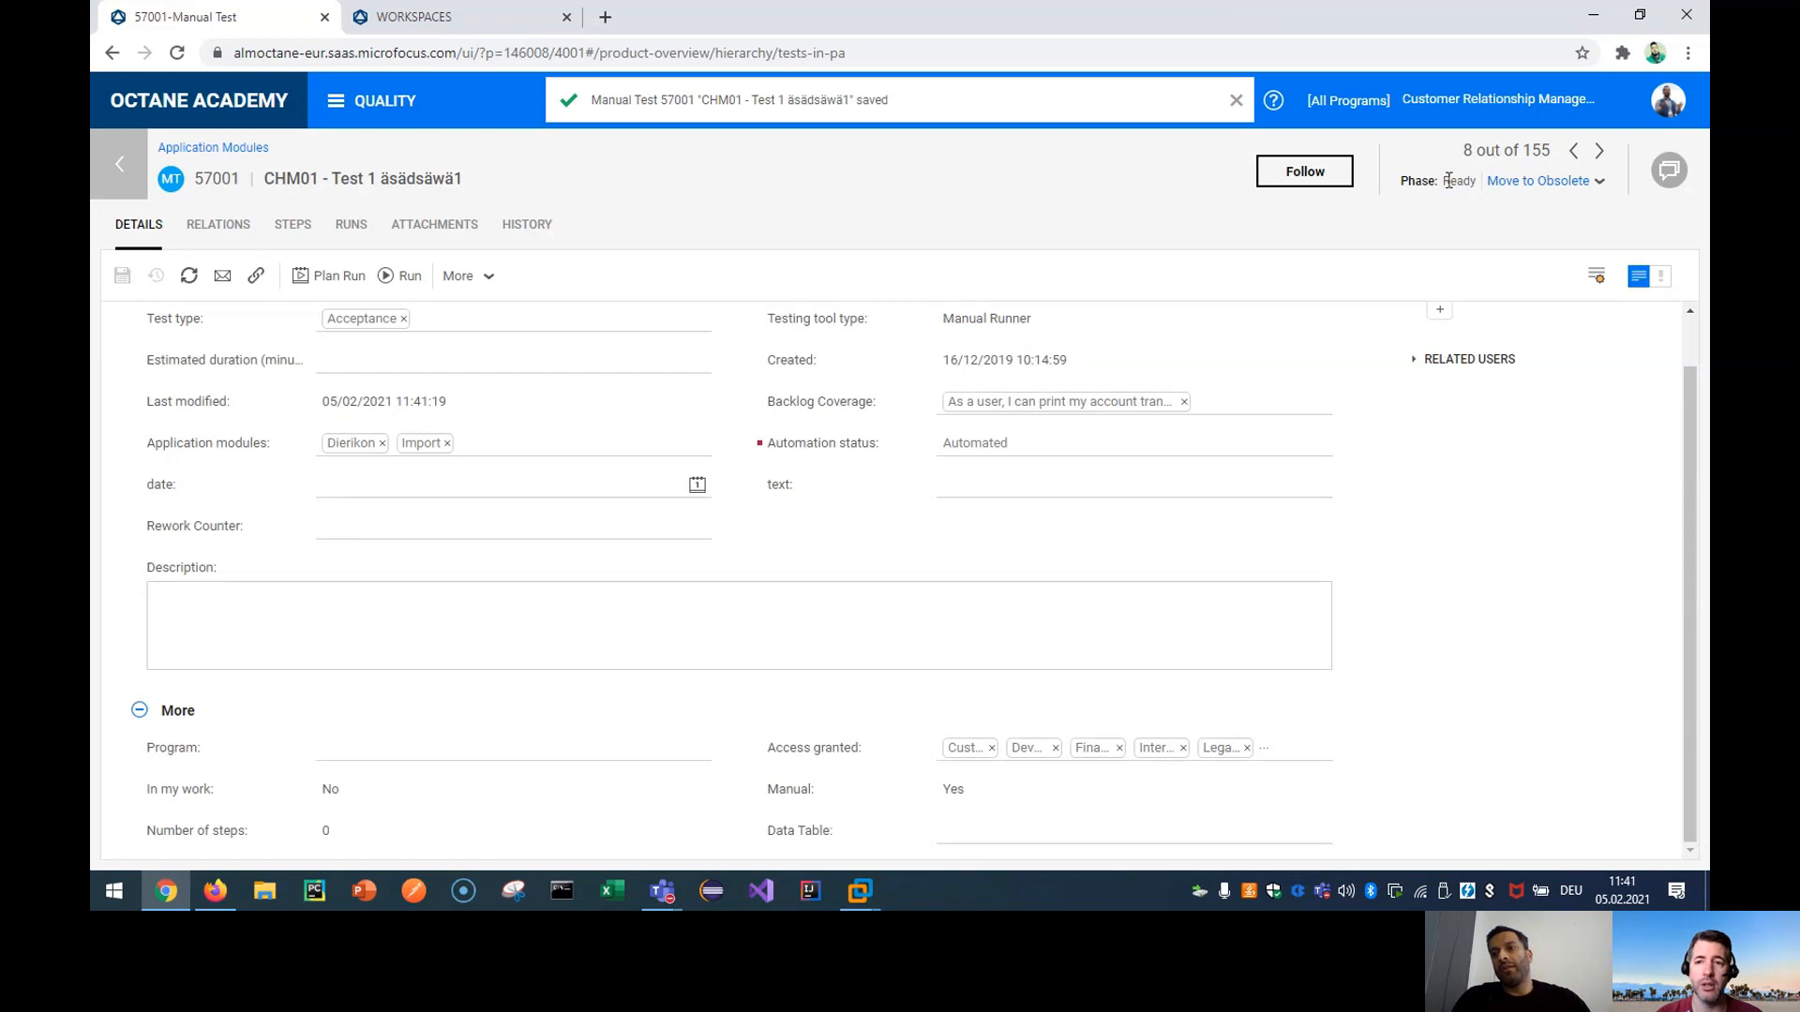
Look at the phase transitions available for the manual test from the Ready phase.
left_click_drag(1467, 181, 1474, 181)
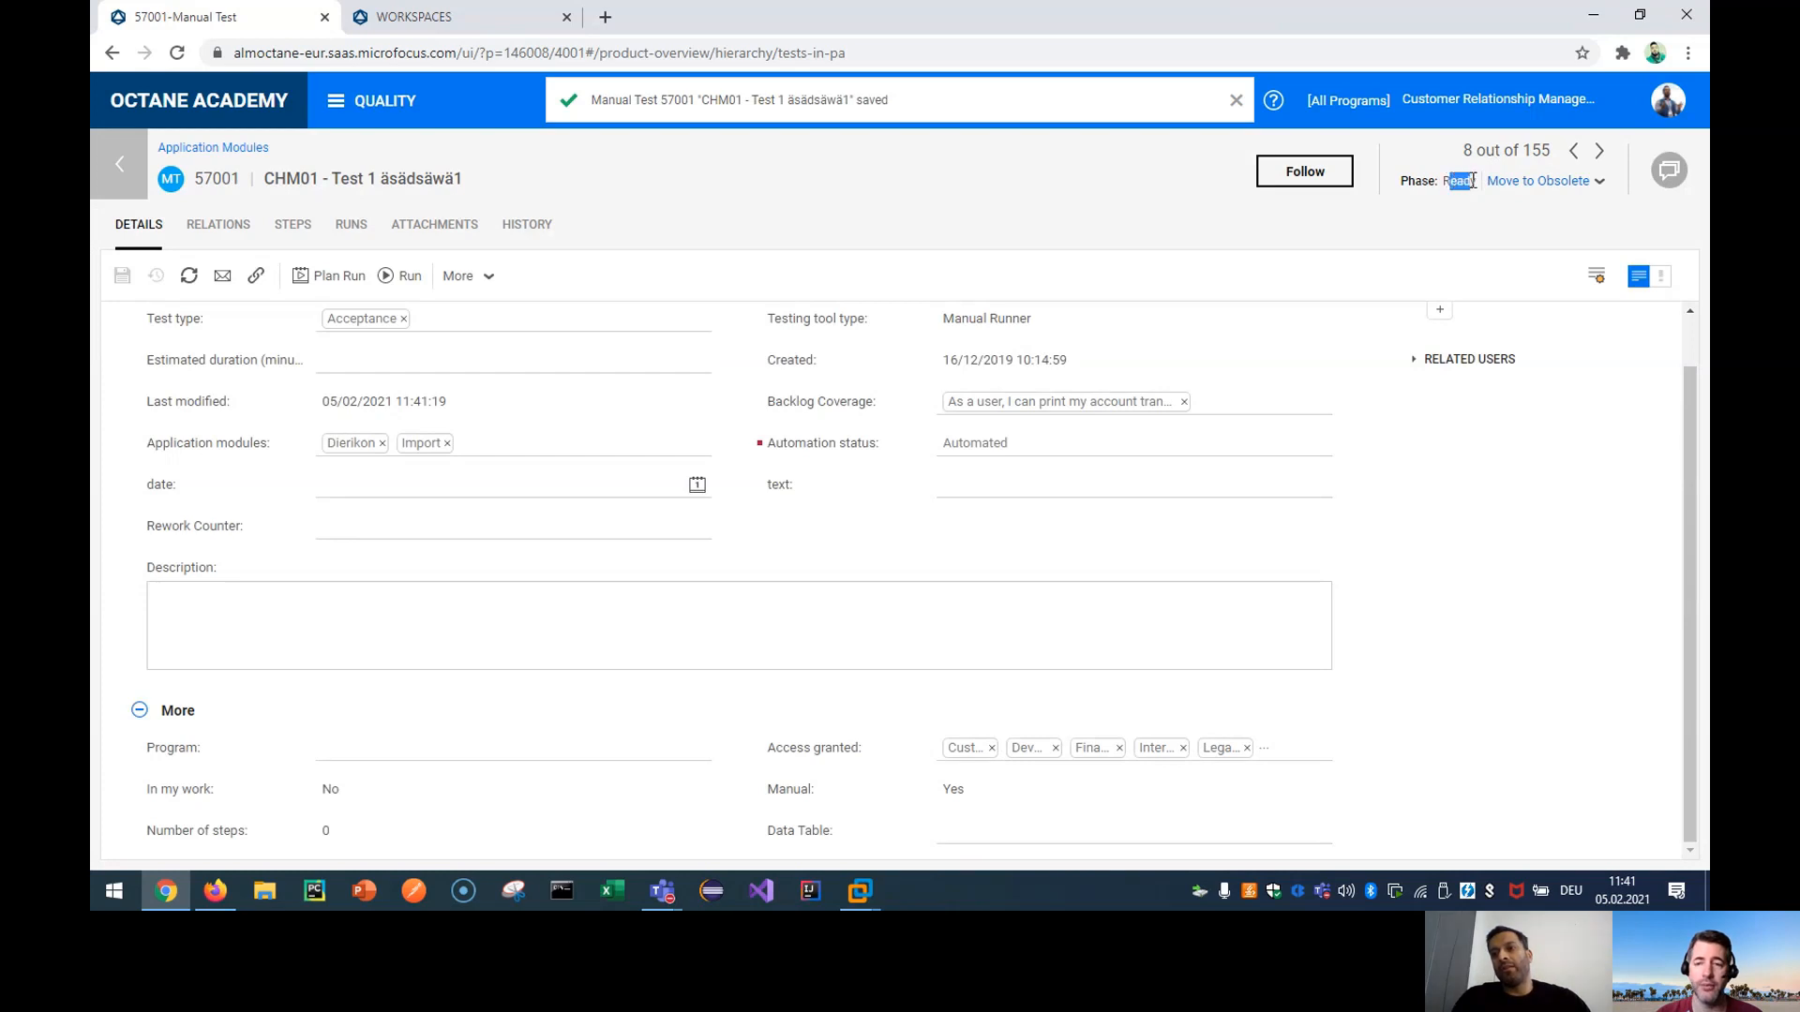
left_click(1599, 182)
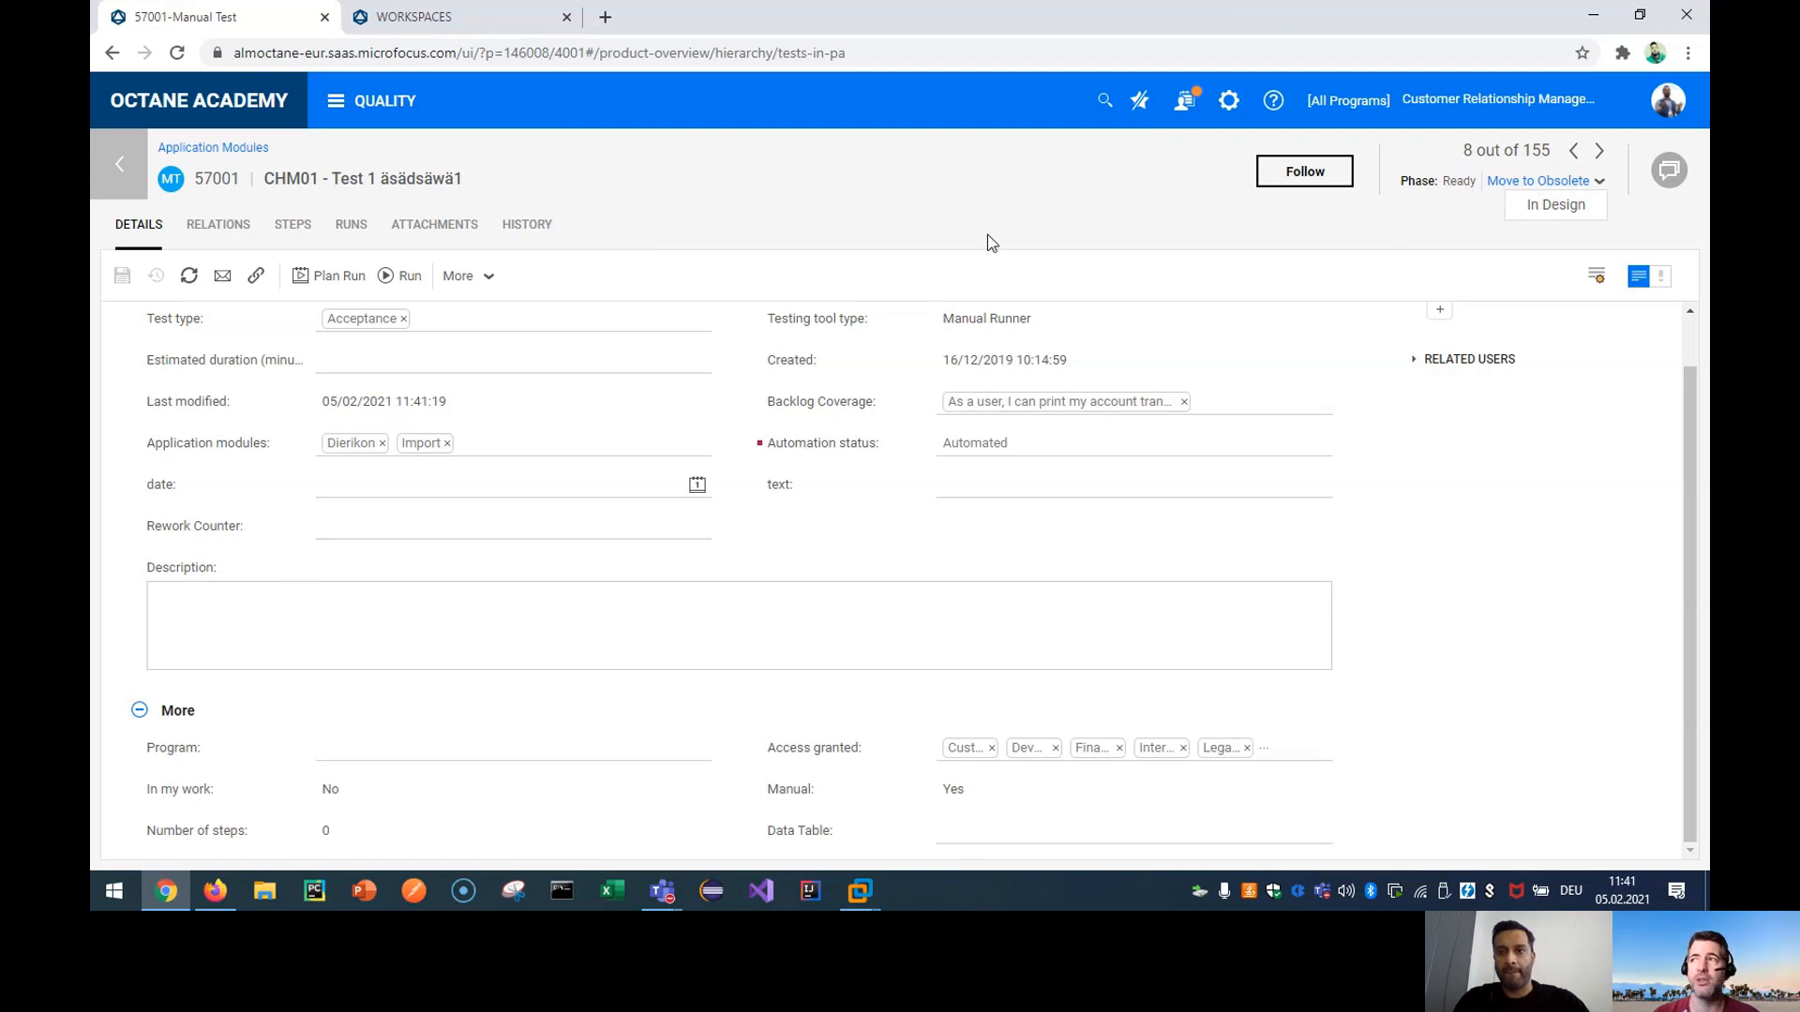
left_click(1089, 214)
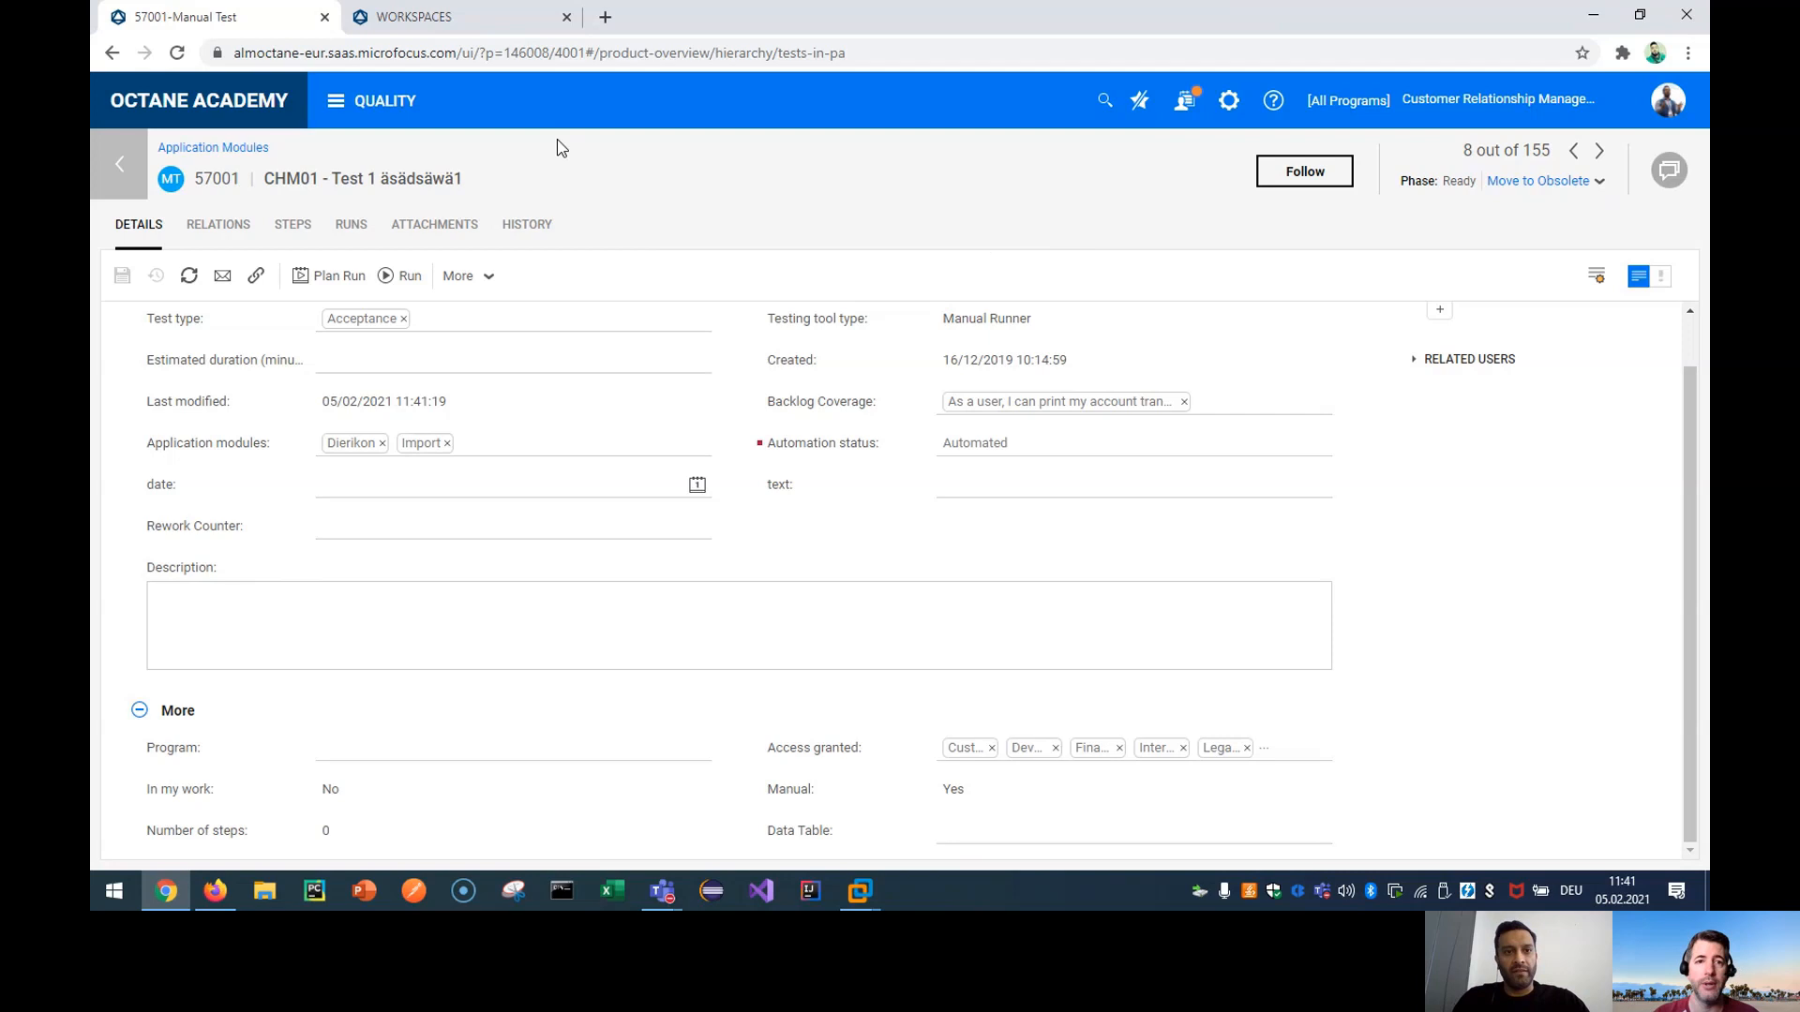
Return to the workspace settings and start a new Manual Test rule with the action Set field value.
left_click(476, 25)
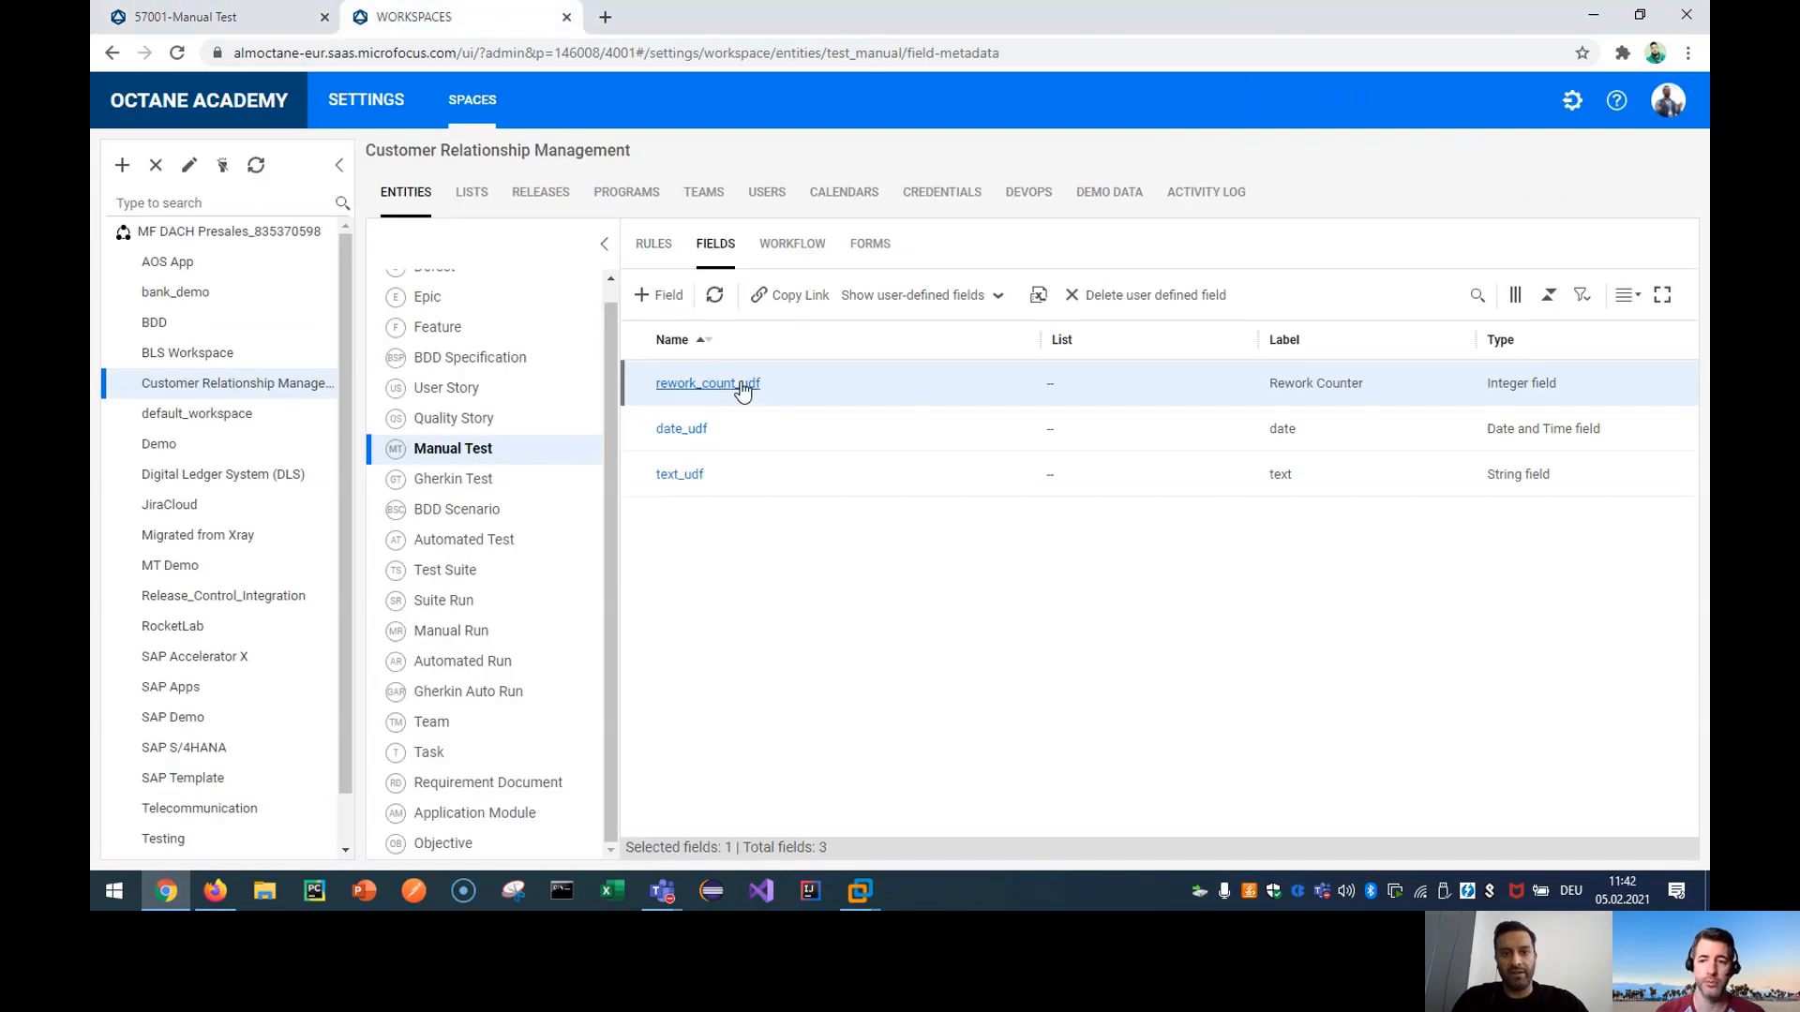
left_click(654, 245)
left_click(650, 298)
left_click(382, 301)
type("set")
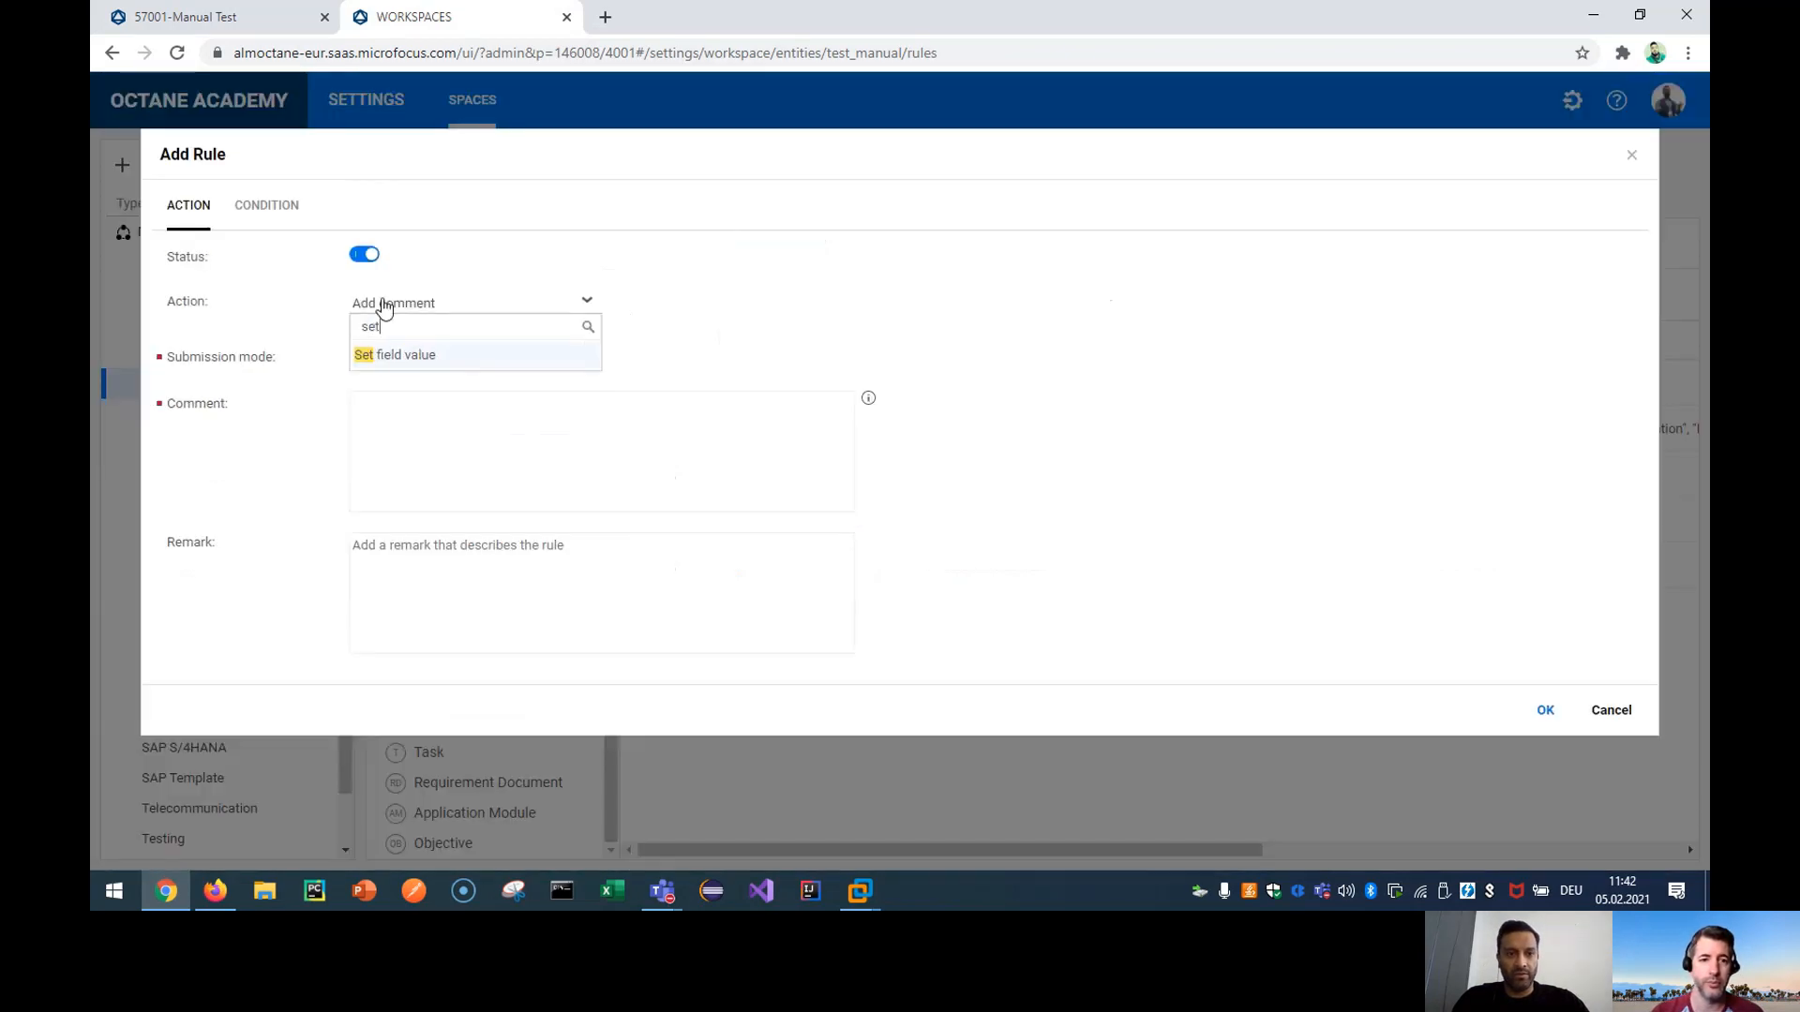
left_click(404, 361)
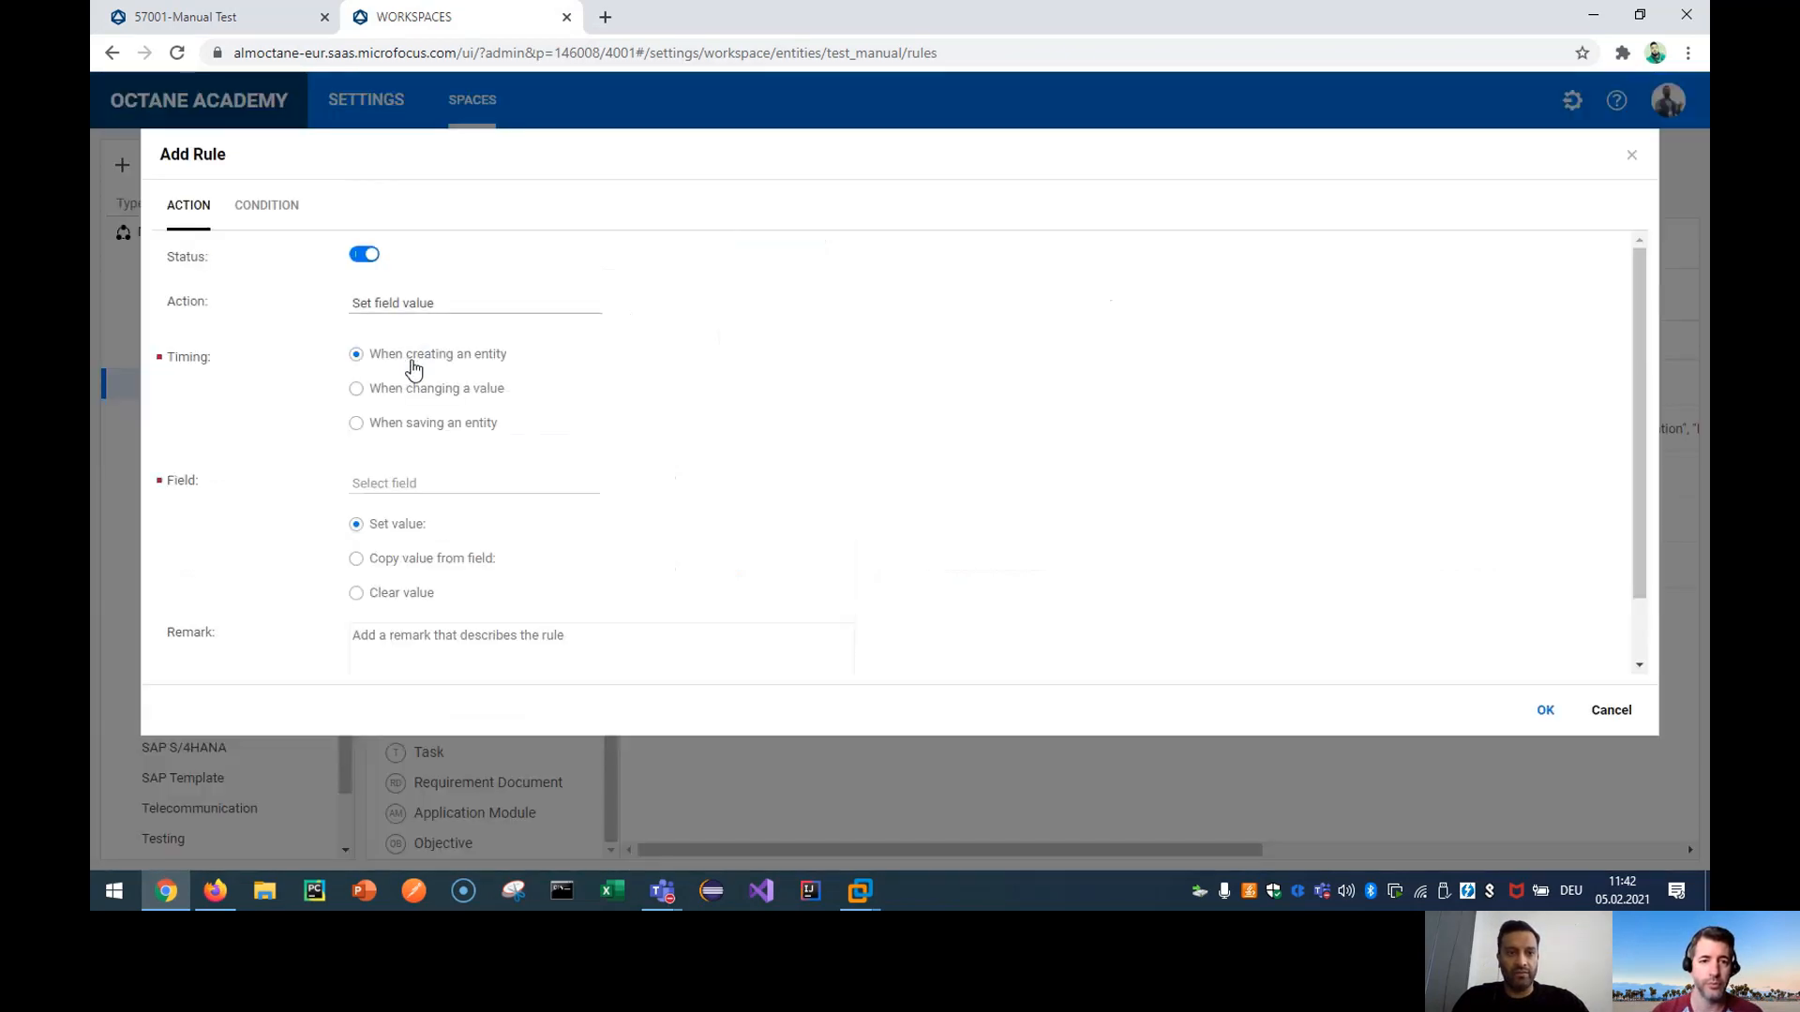
Set the rule's timing to When changing a value, with Phase as the triggering field.
left_click(422, 388)
left_click(581, 387)
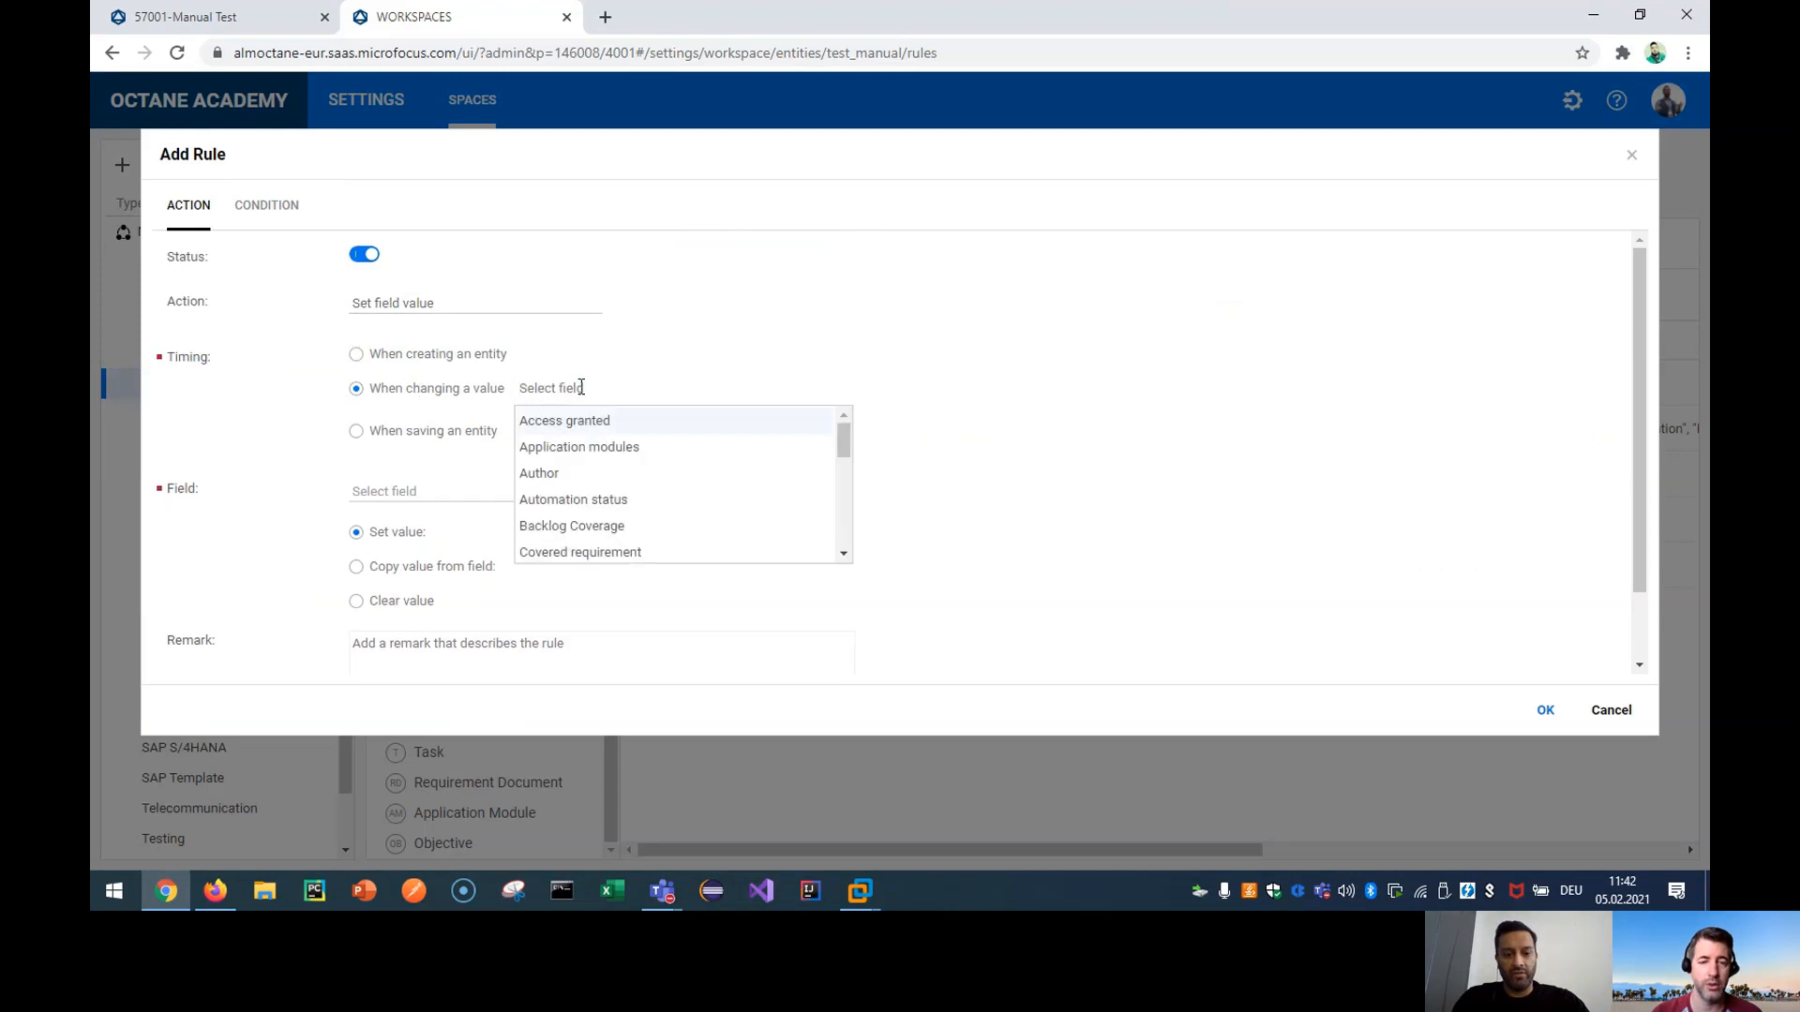
type("phase")
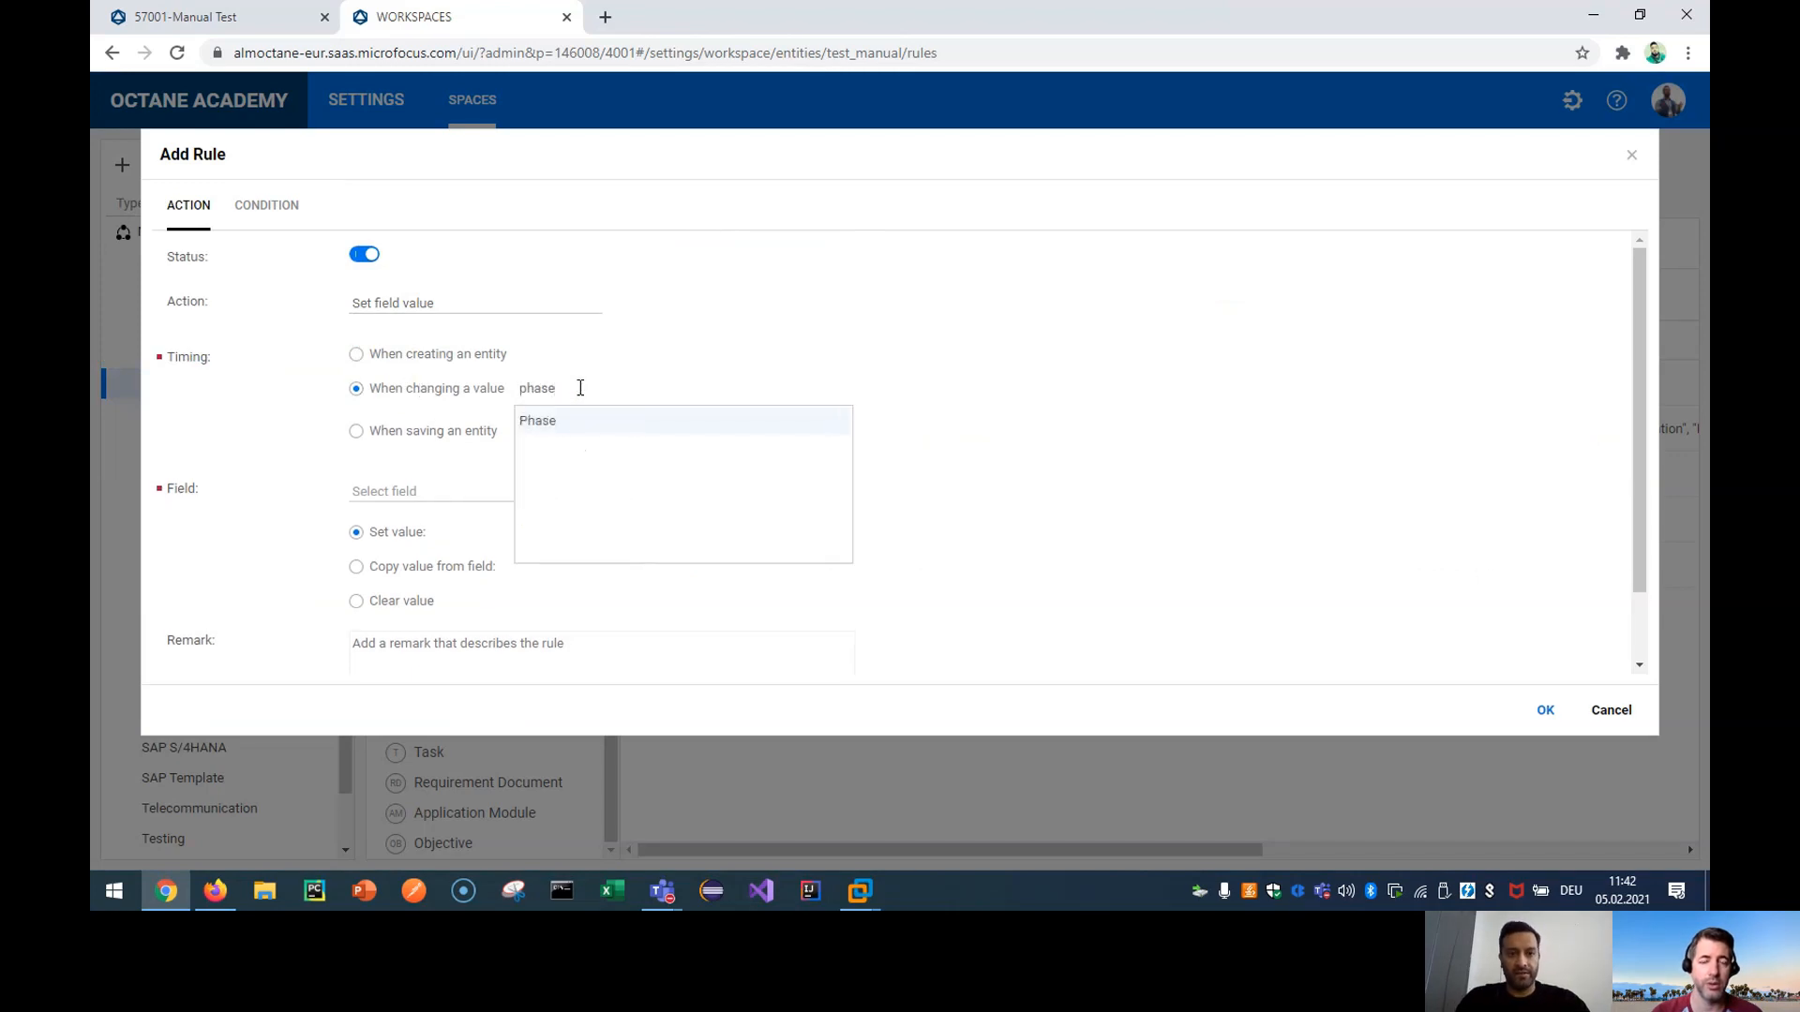
left_click(588, 424)
Target the Rework Counter field and have the rule increment its value by 1 when saving an entity.
left_click(499, 504)
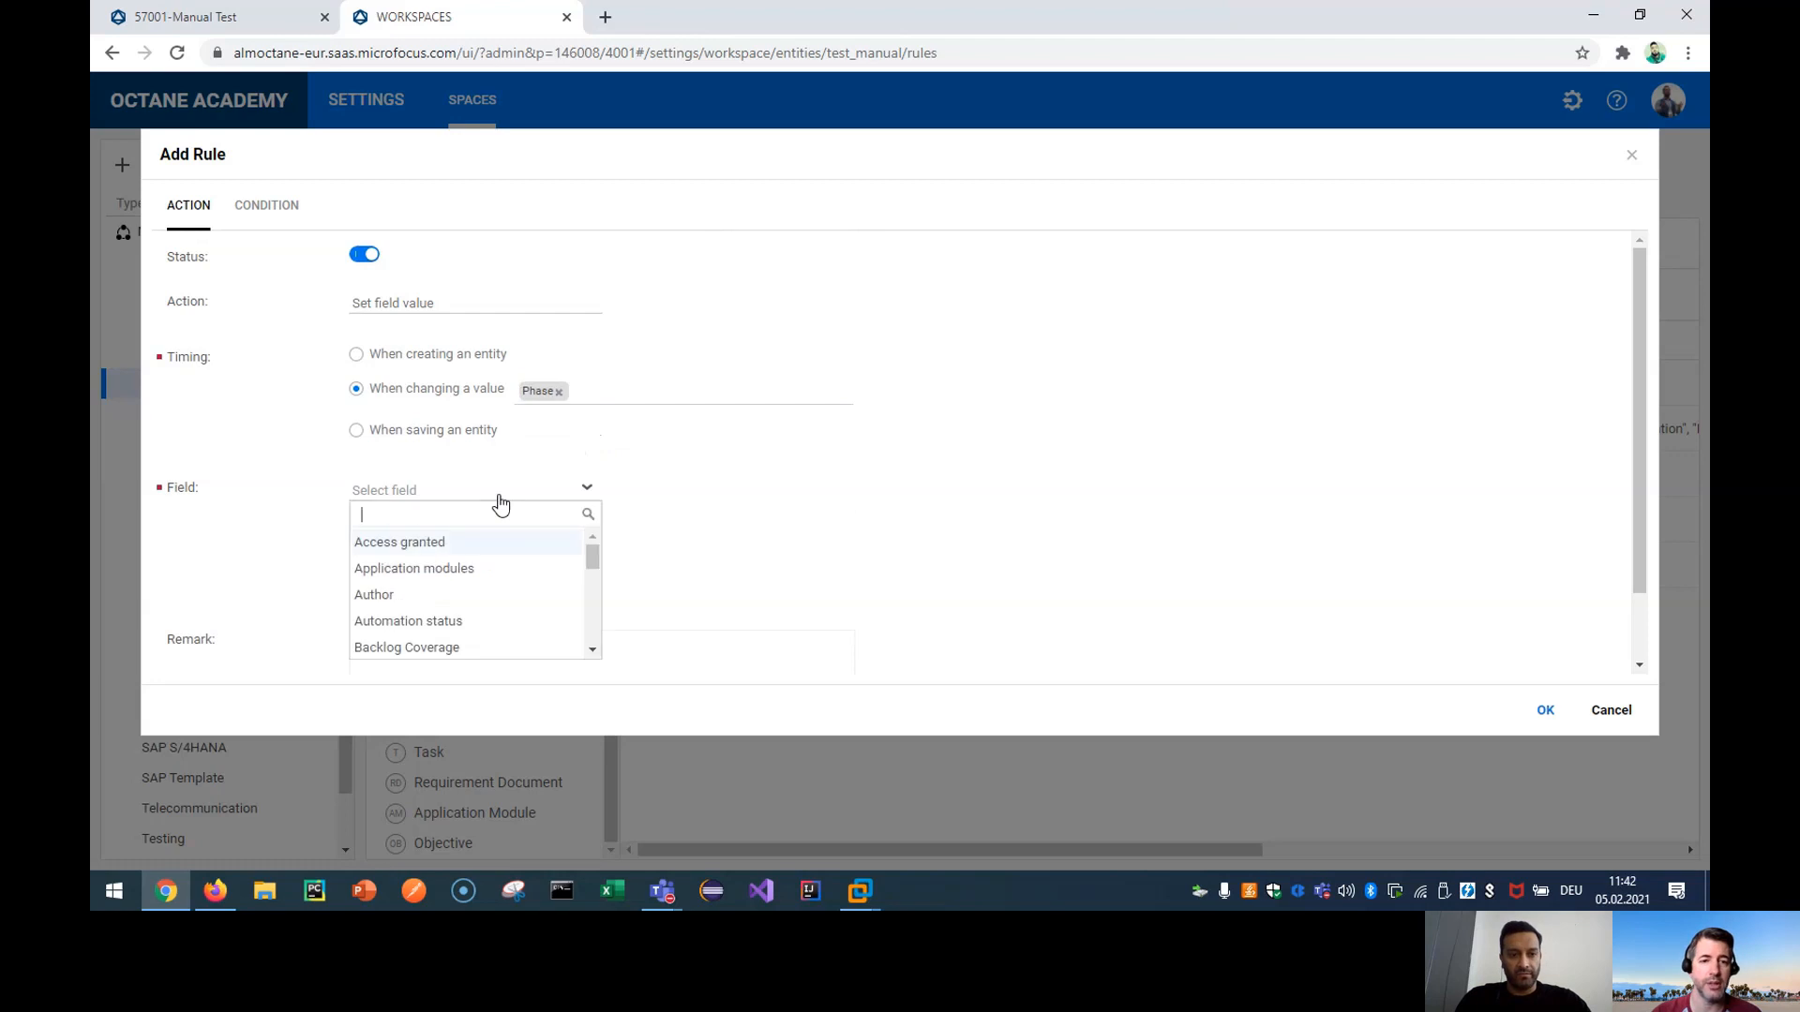
type("count")
left_click(526, 541)
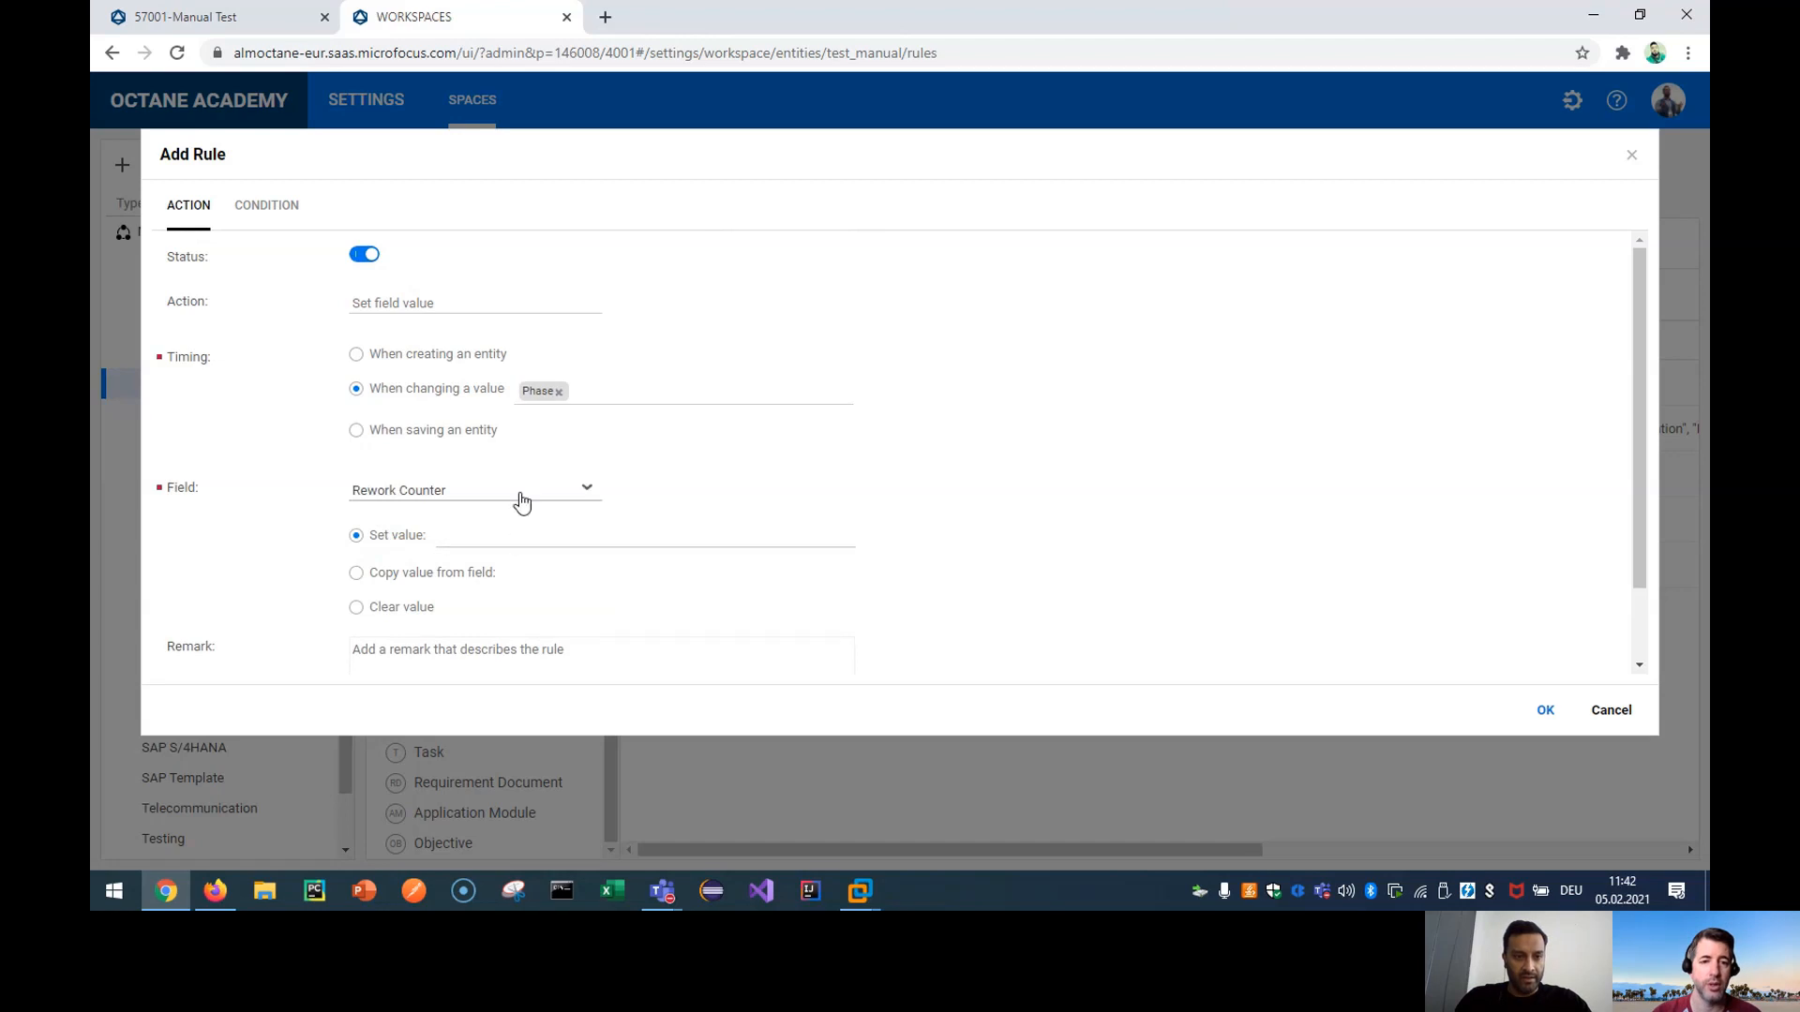
left_click(483, 431)
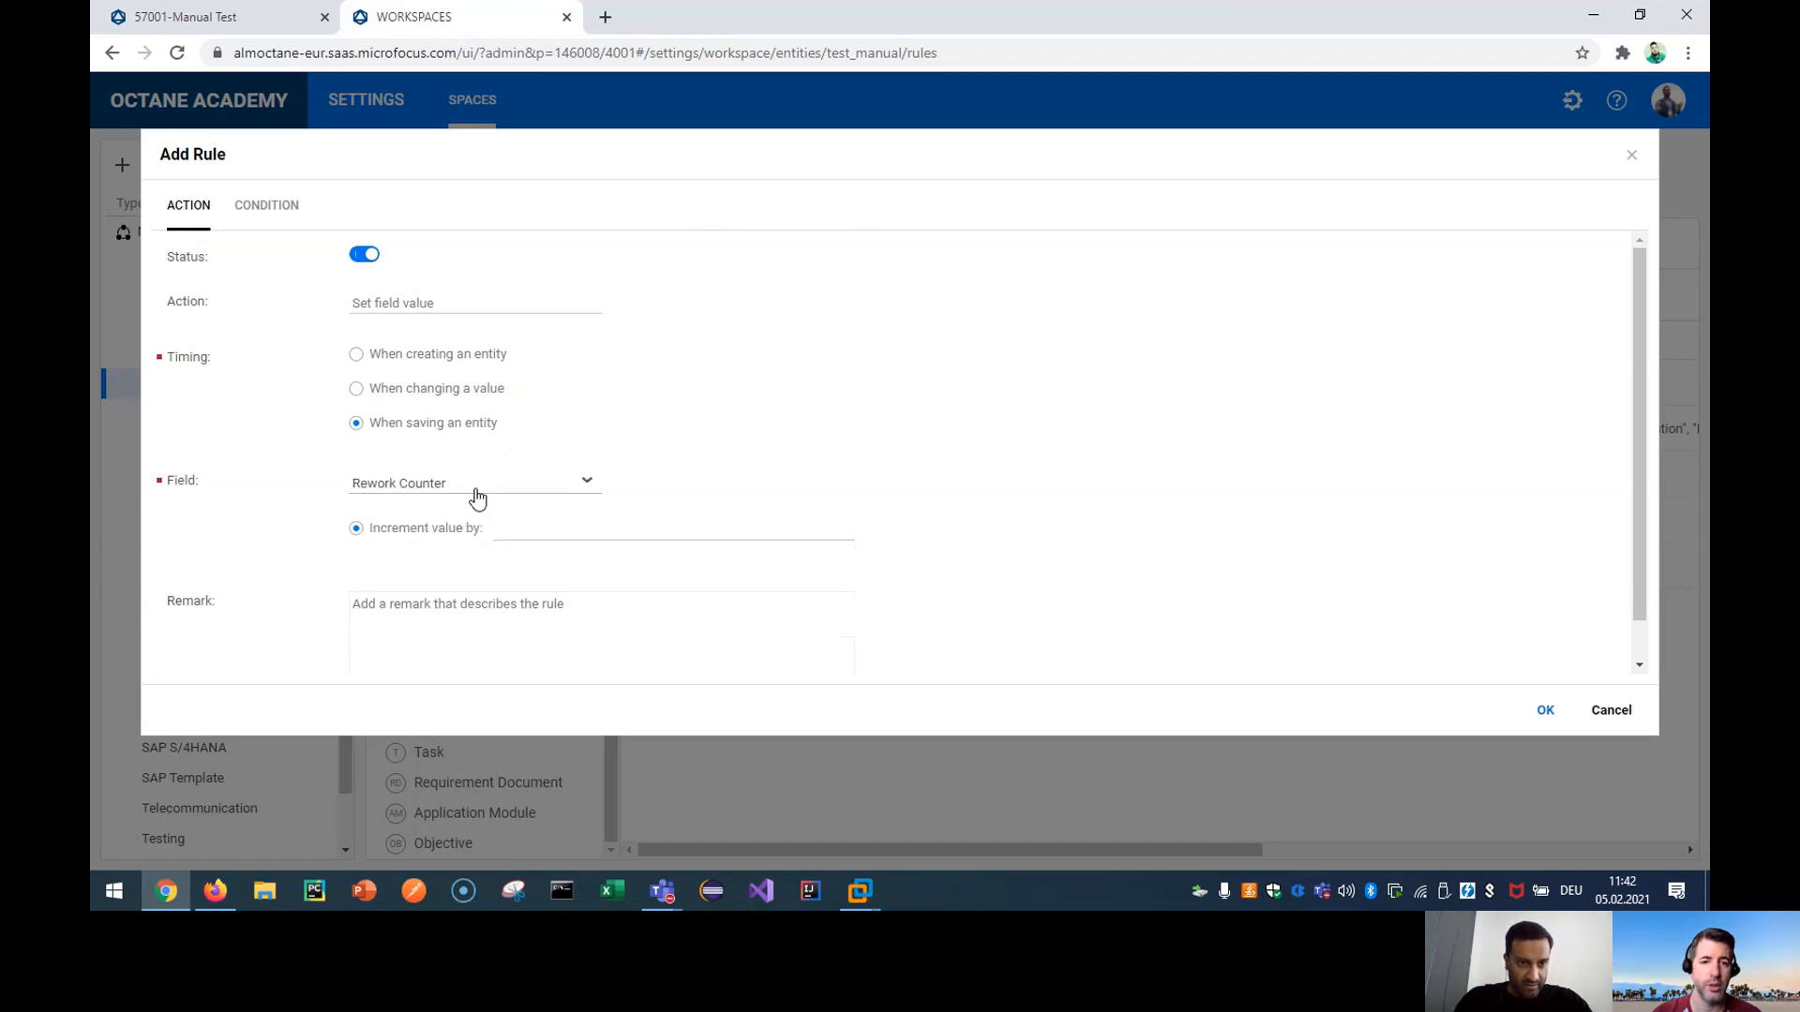
left_click(502, 528)
type("1")
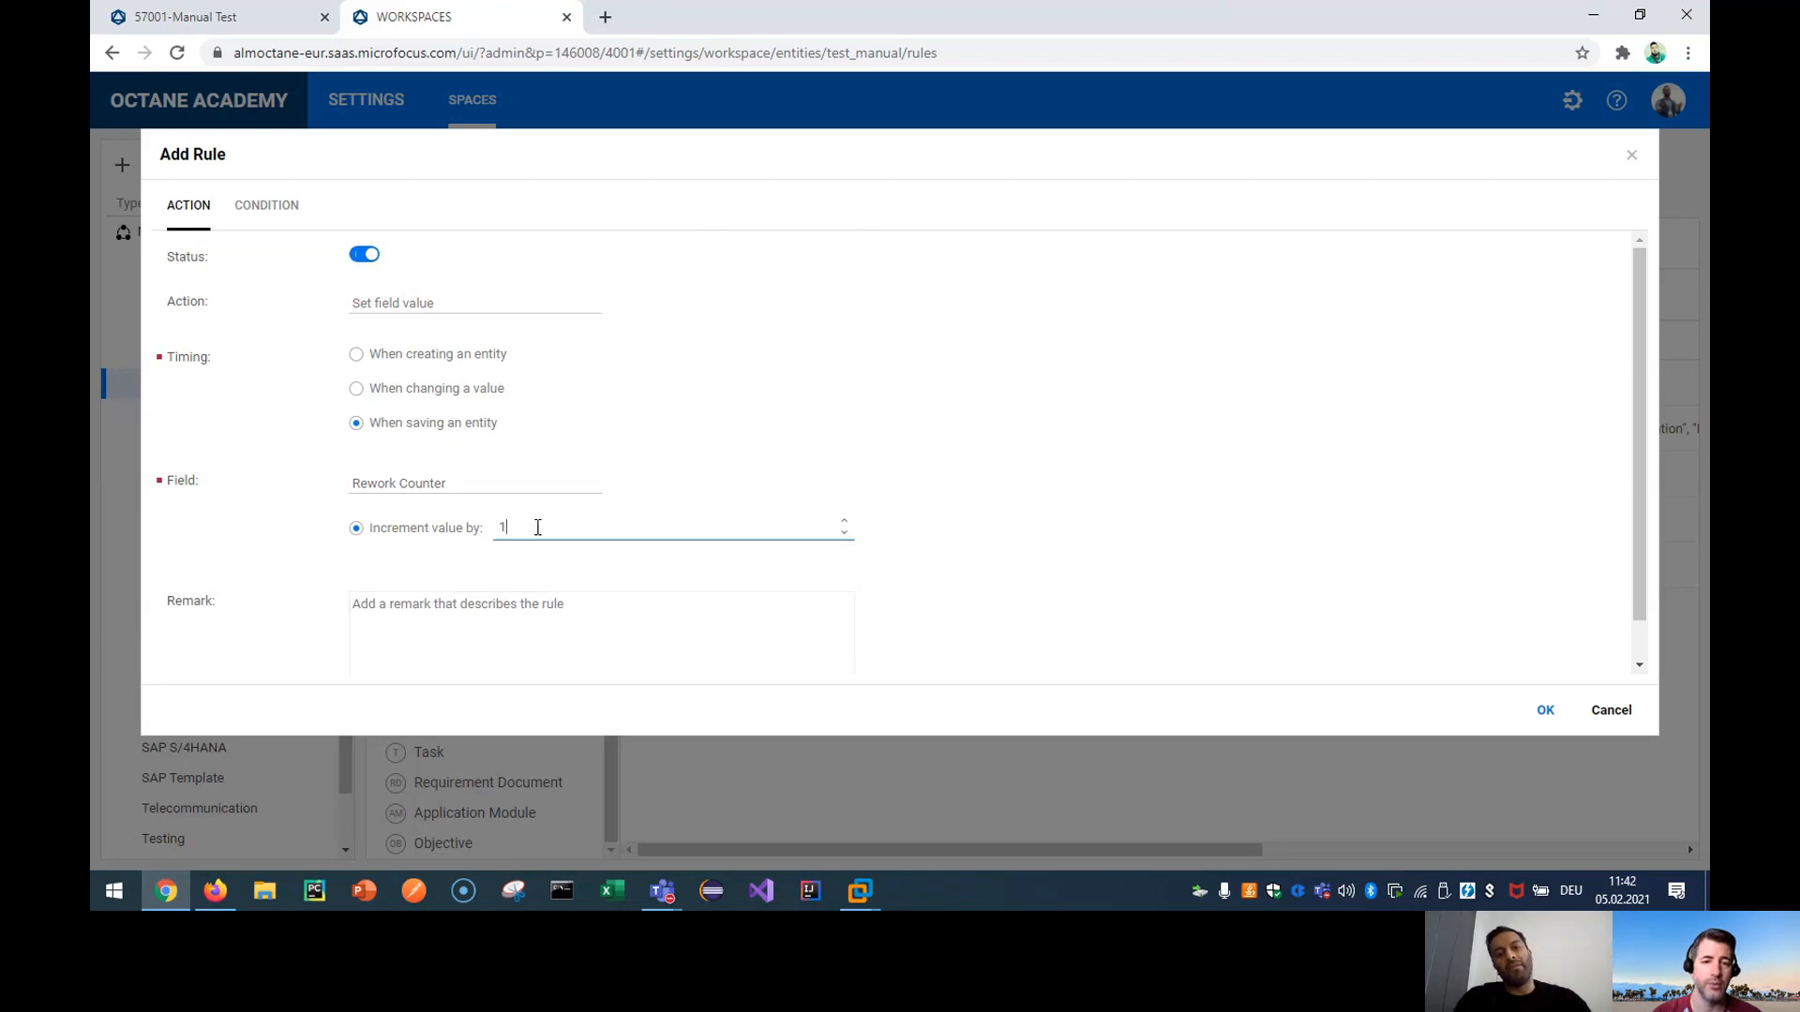
Compare the value options for When changing a value with those for When saving an entity, ending on the latter.
left_click(505, 390)
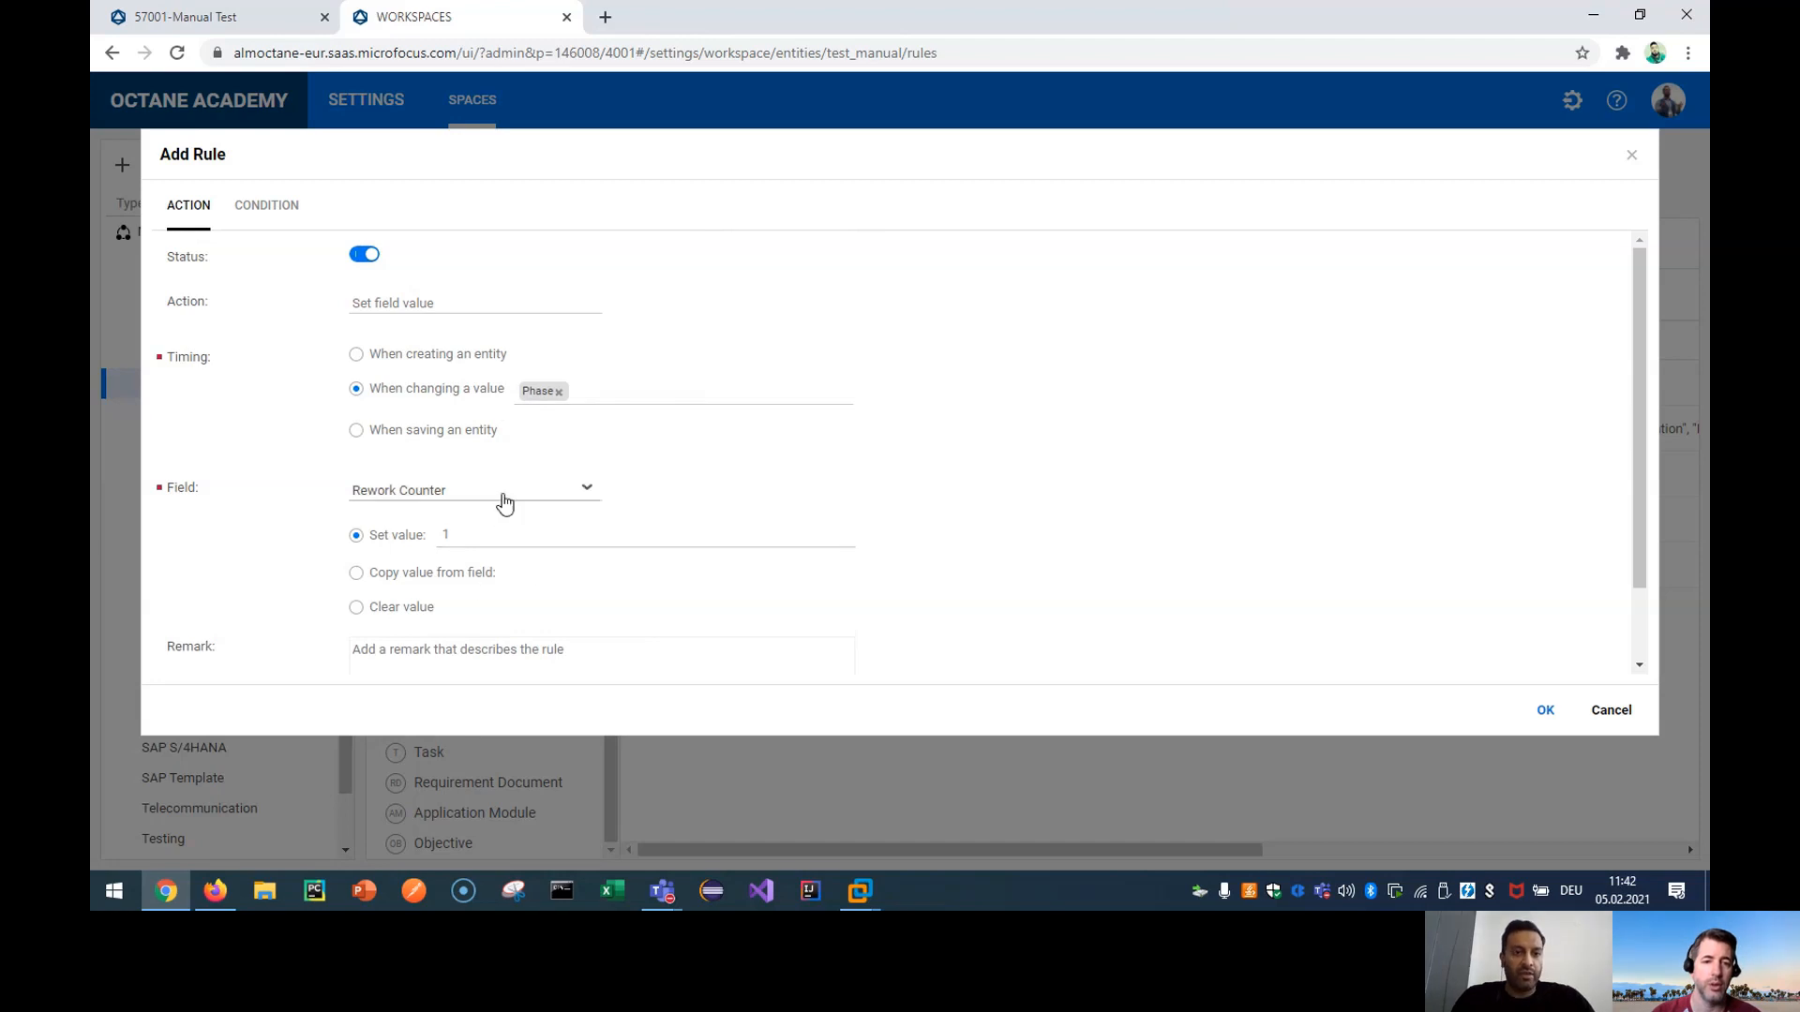
left_click(441, 435)
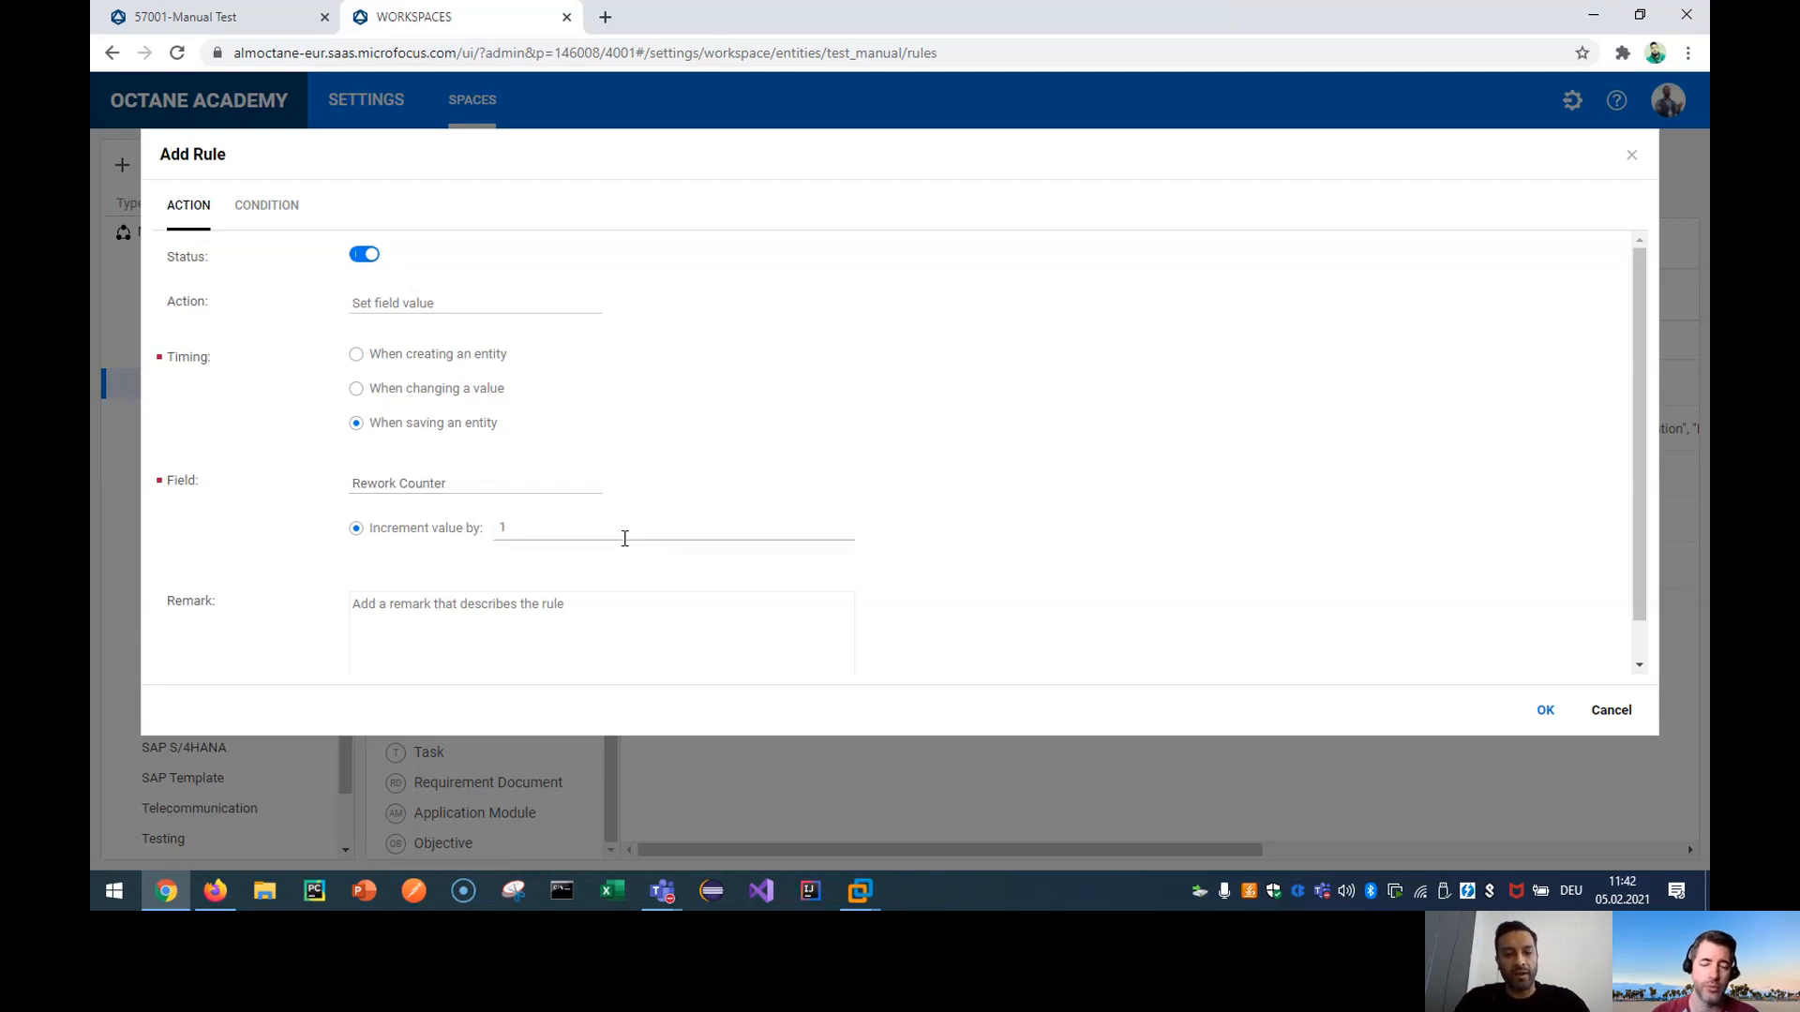
left_click(623, 527)
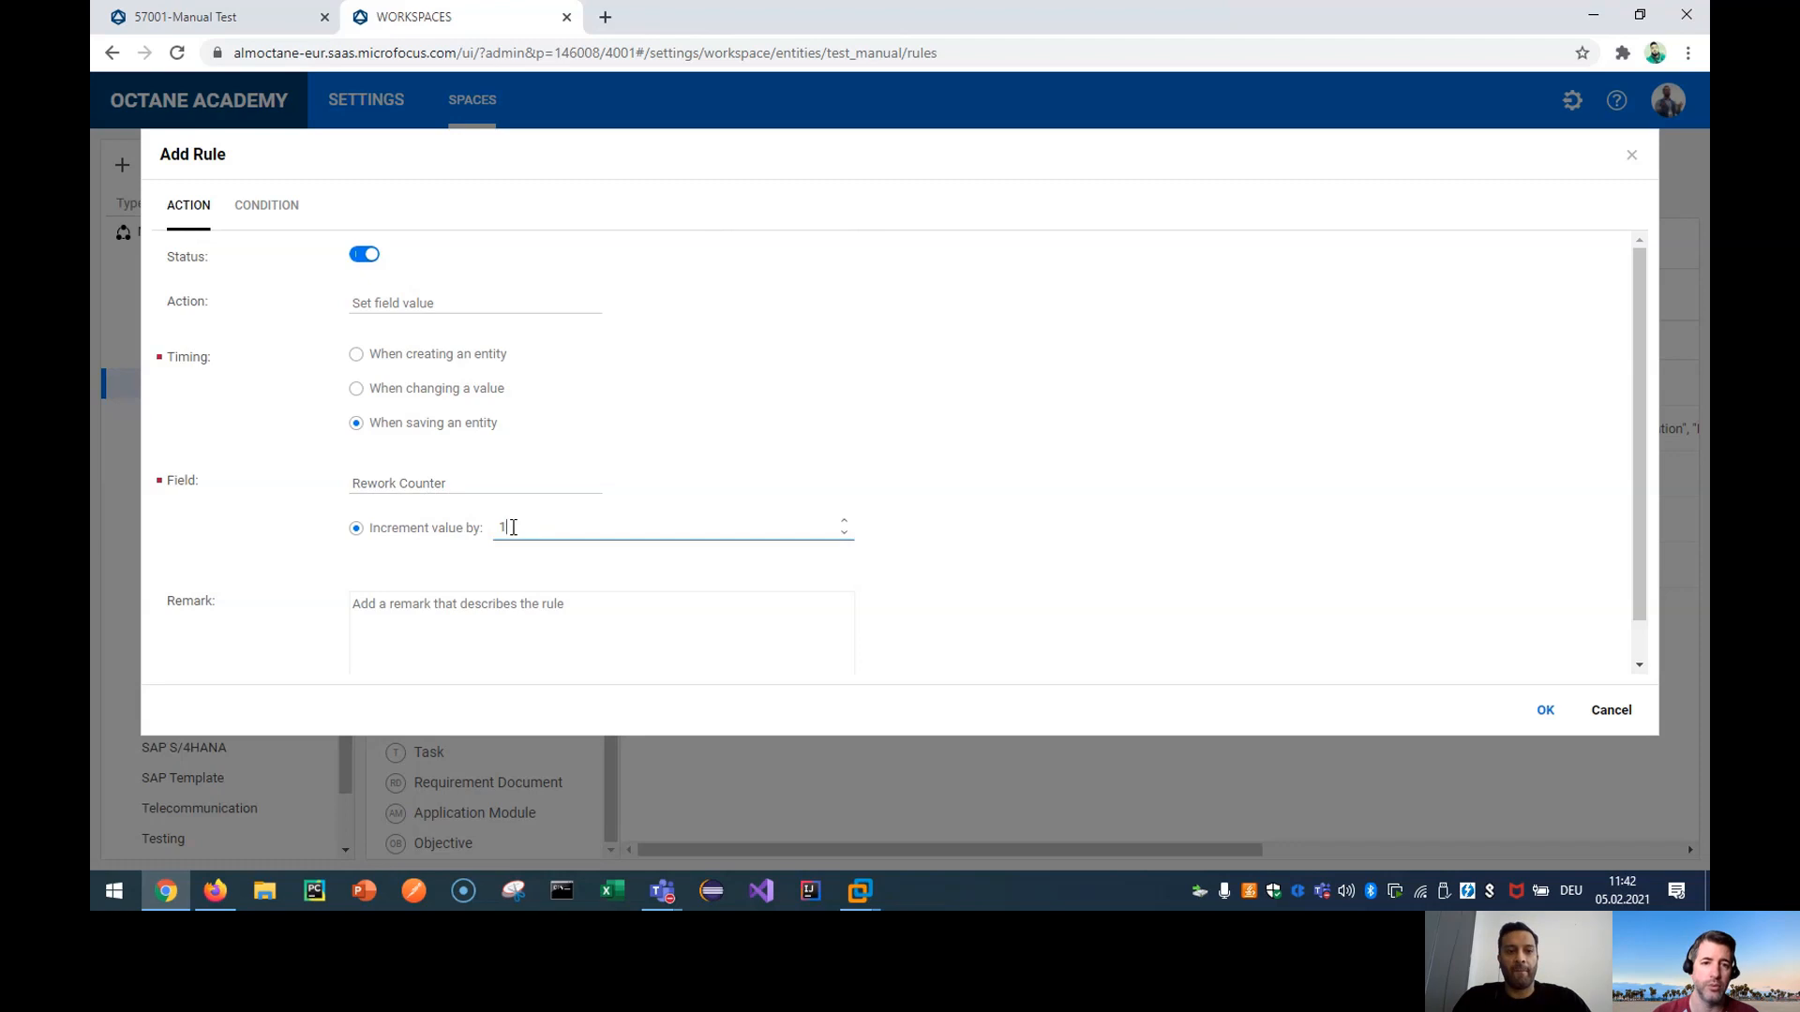
Add a condition to the rule requiring the current Phase to equal In Design.
left_click(278, 212)
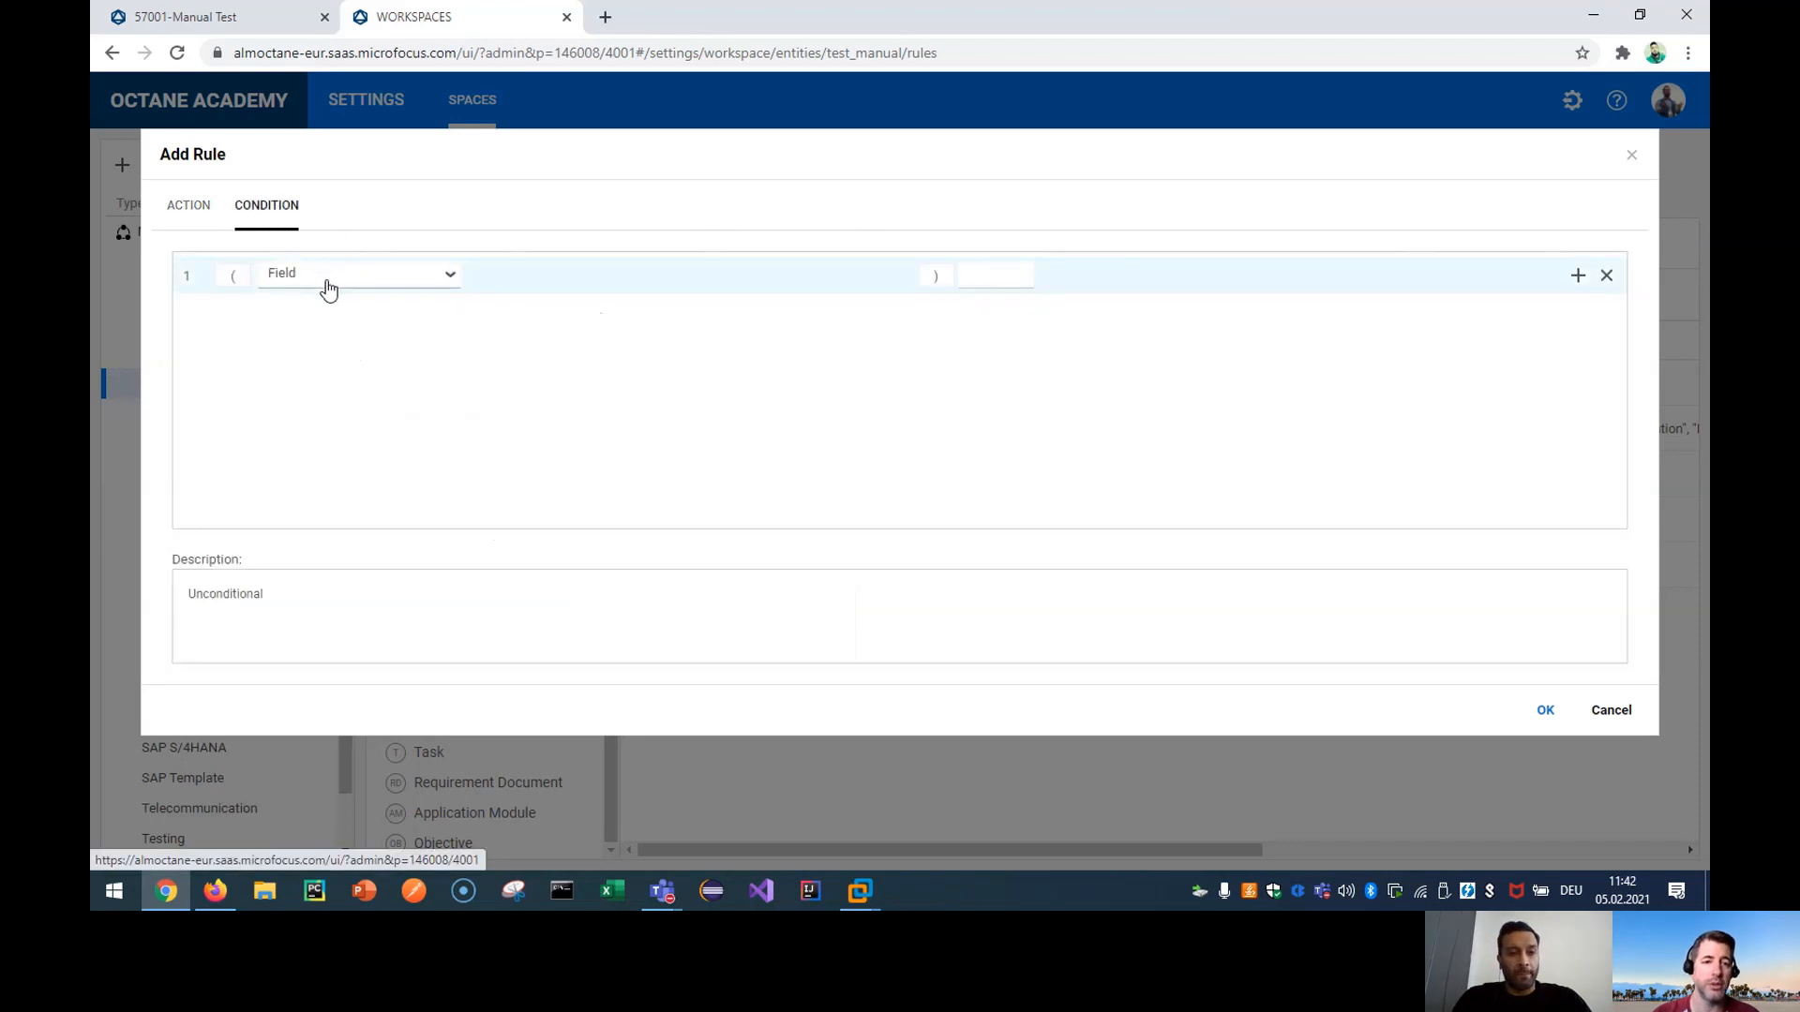
left_click(327, 289)
type("phase")
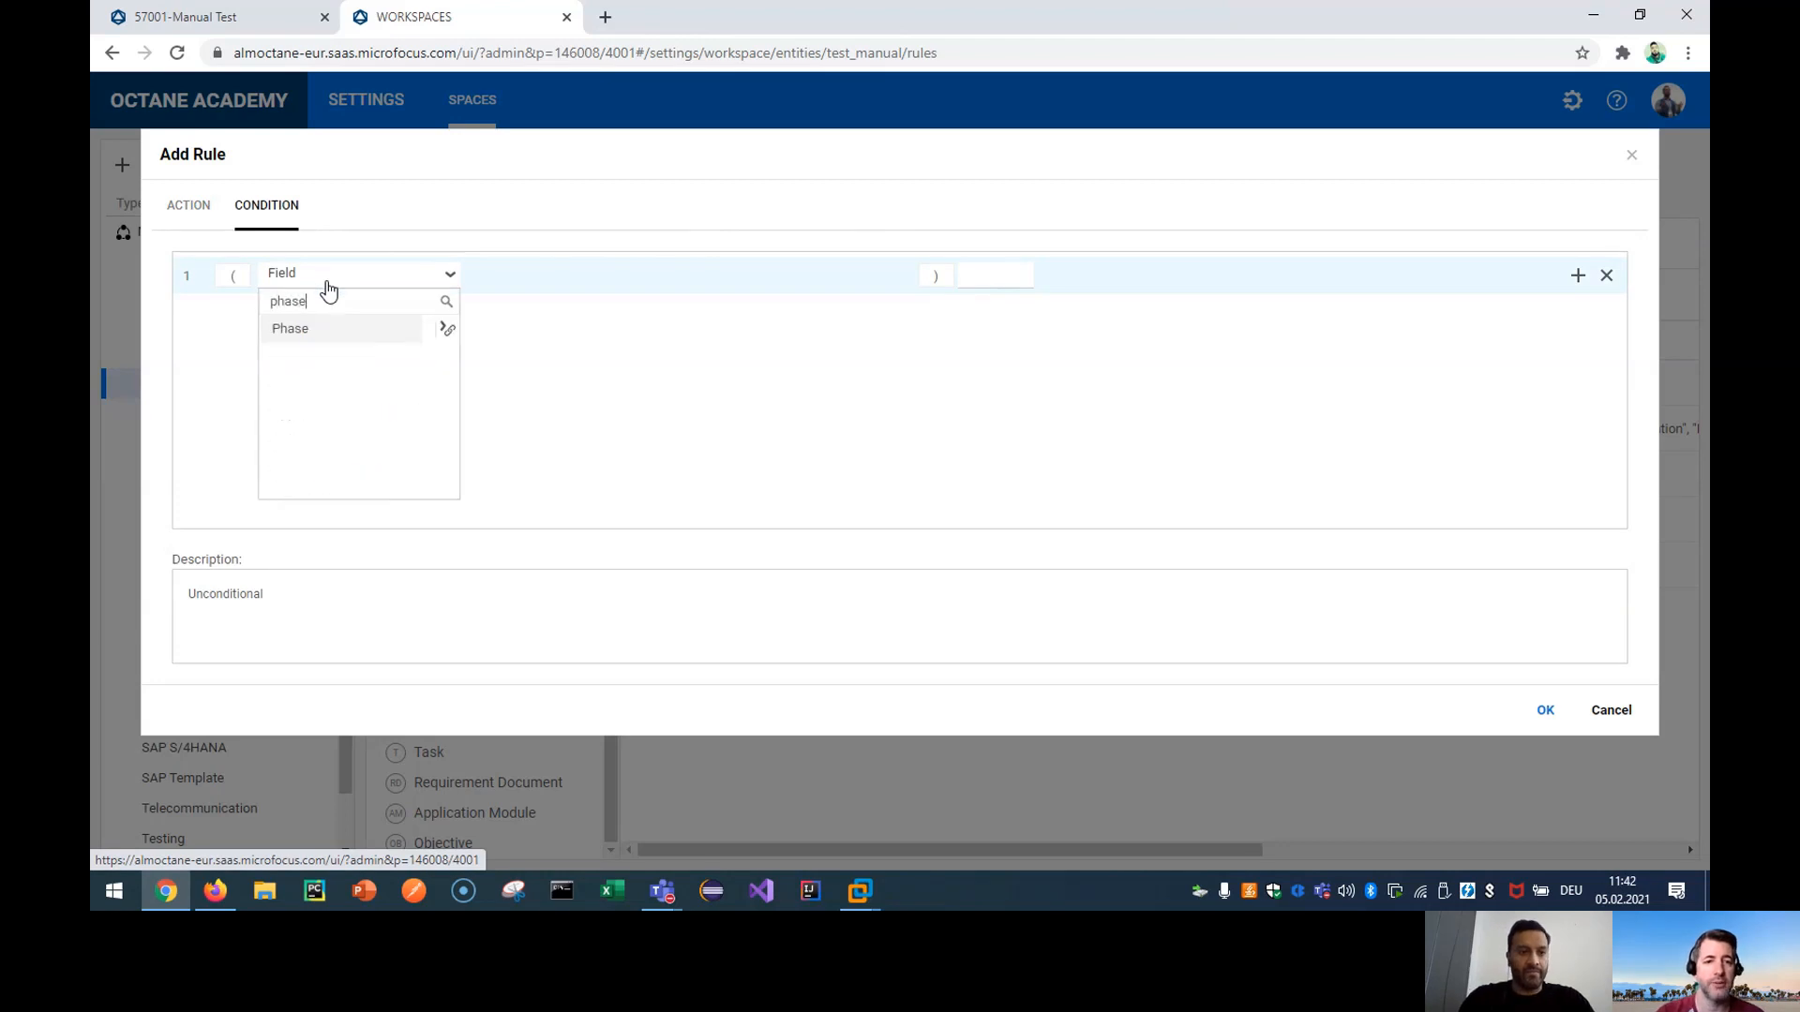
left_click(337, 332)
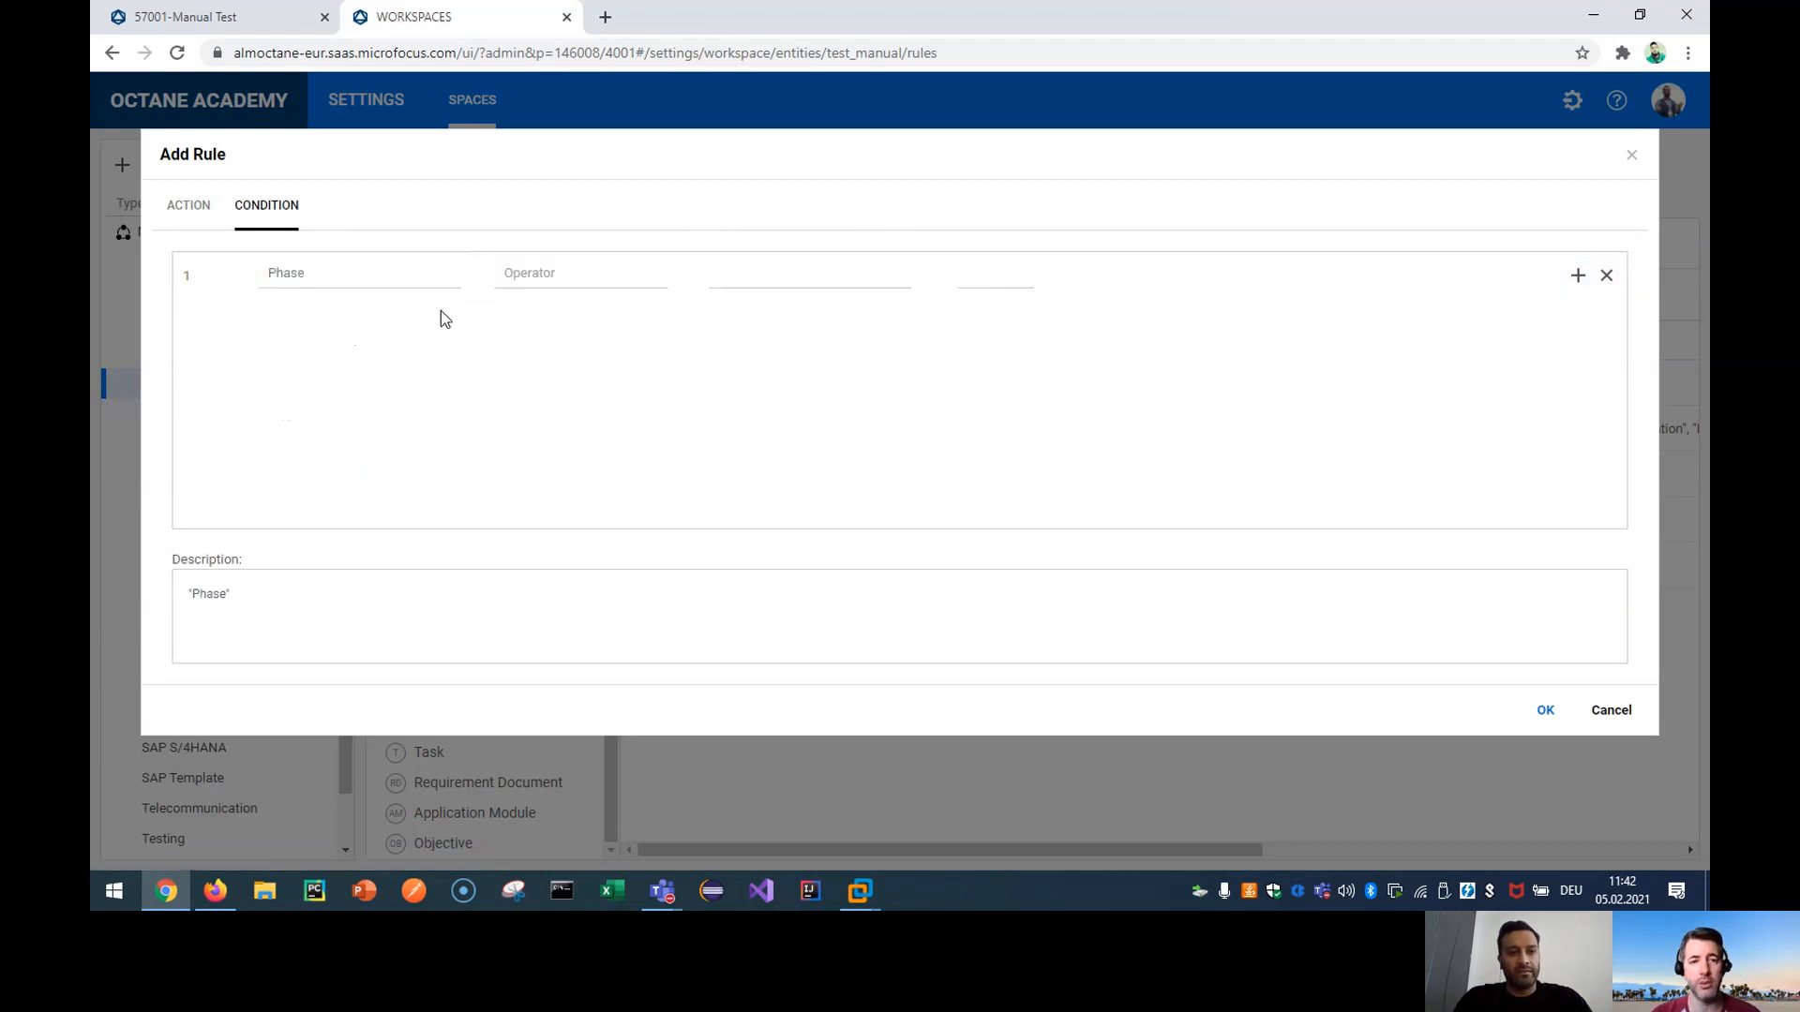
left_click(536, 278)
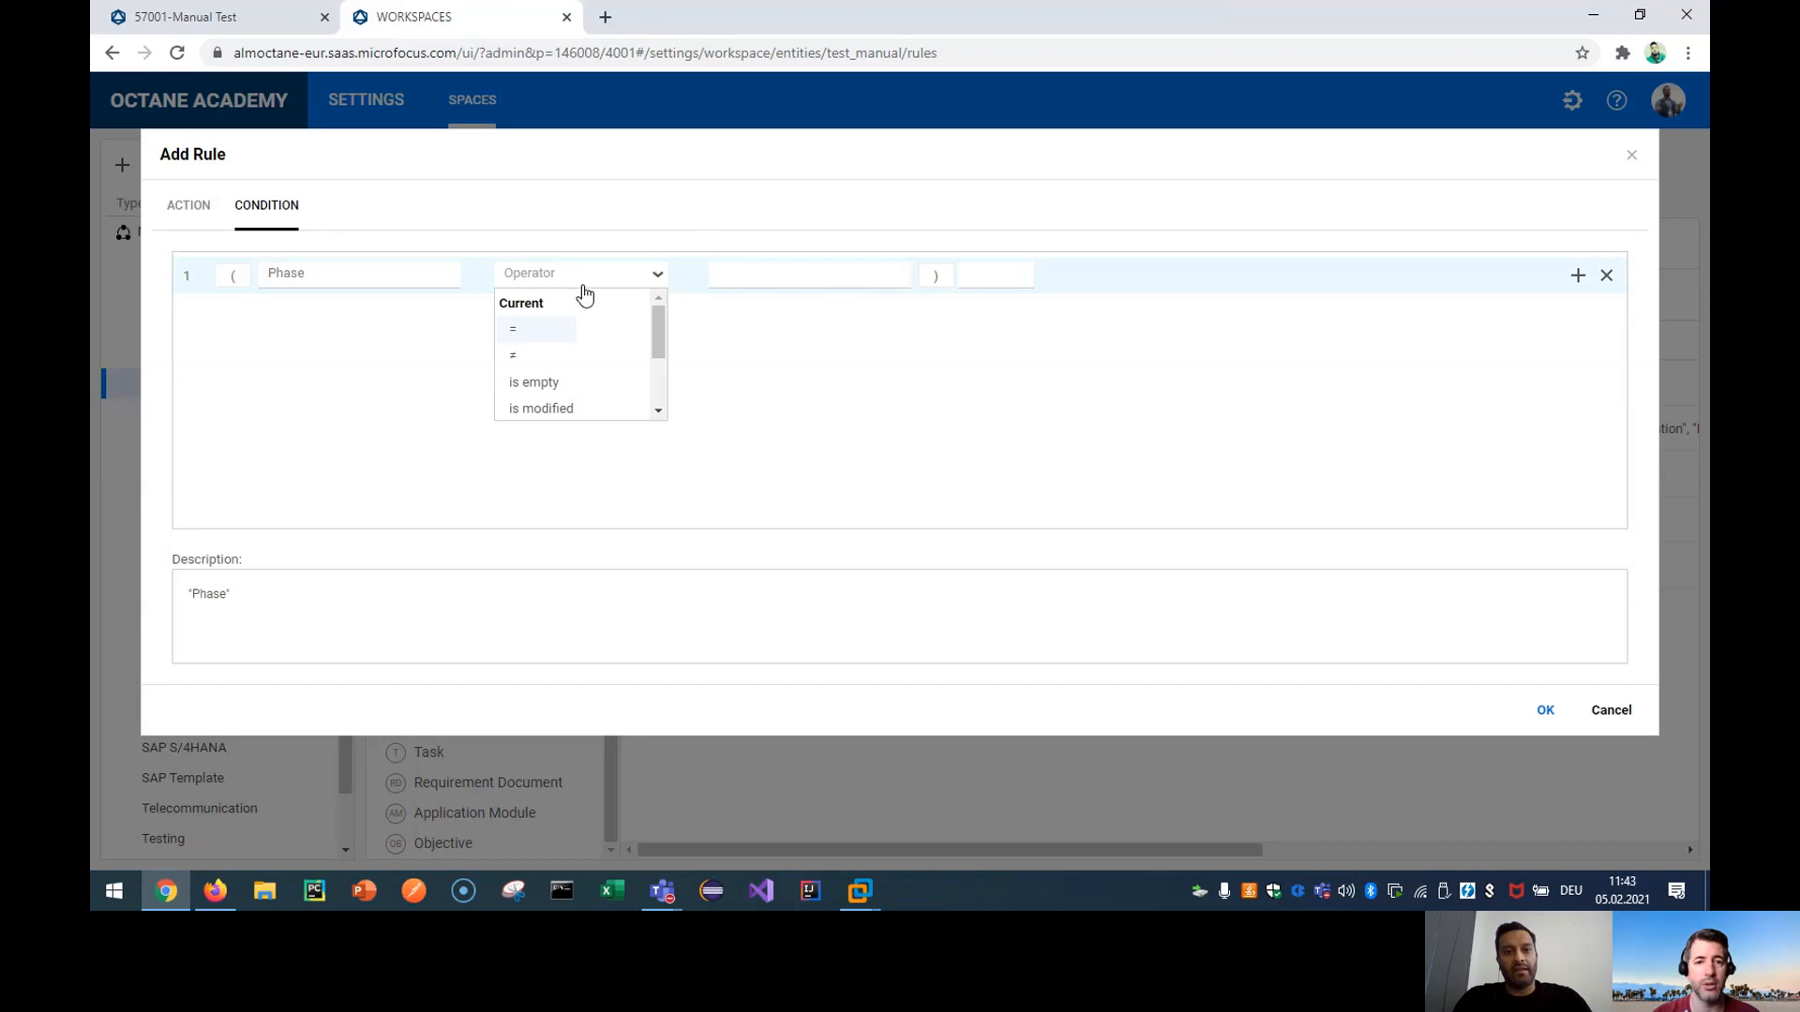
scroll(624, 310, "down", 3)
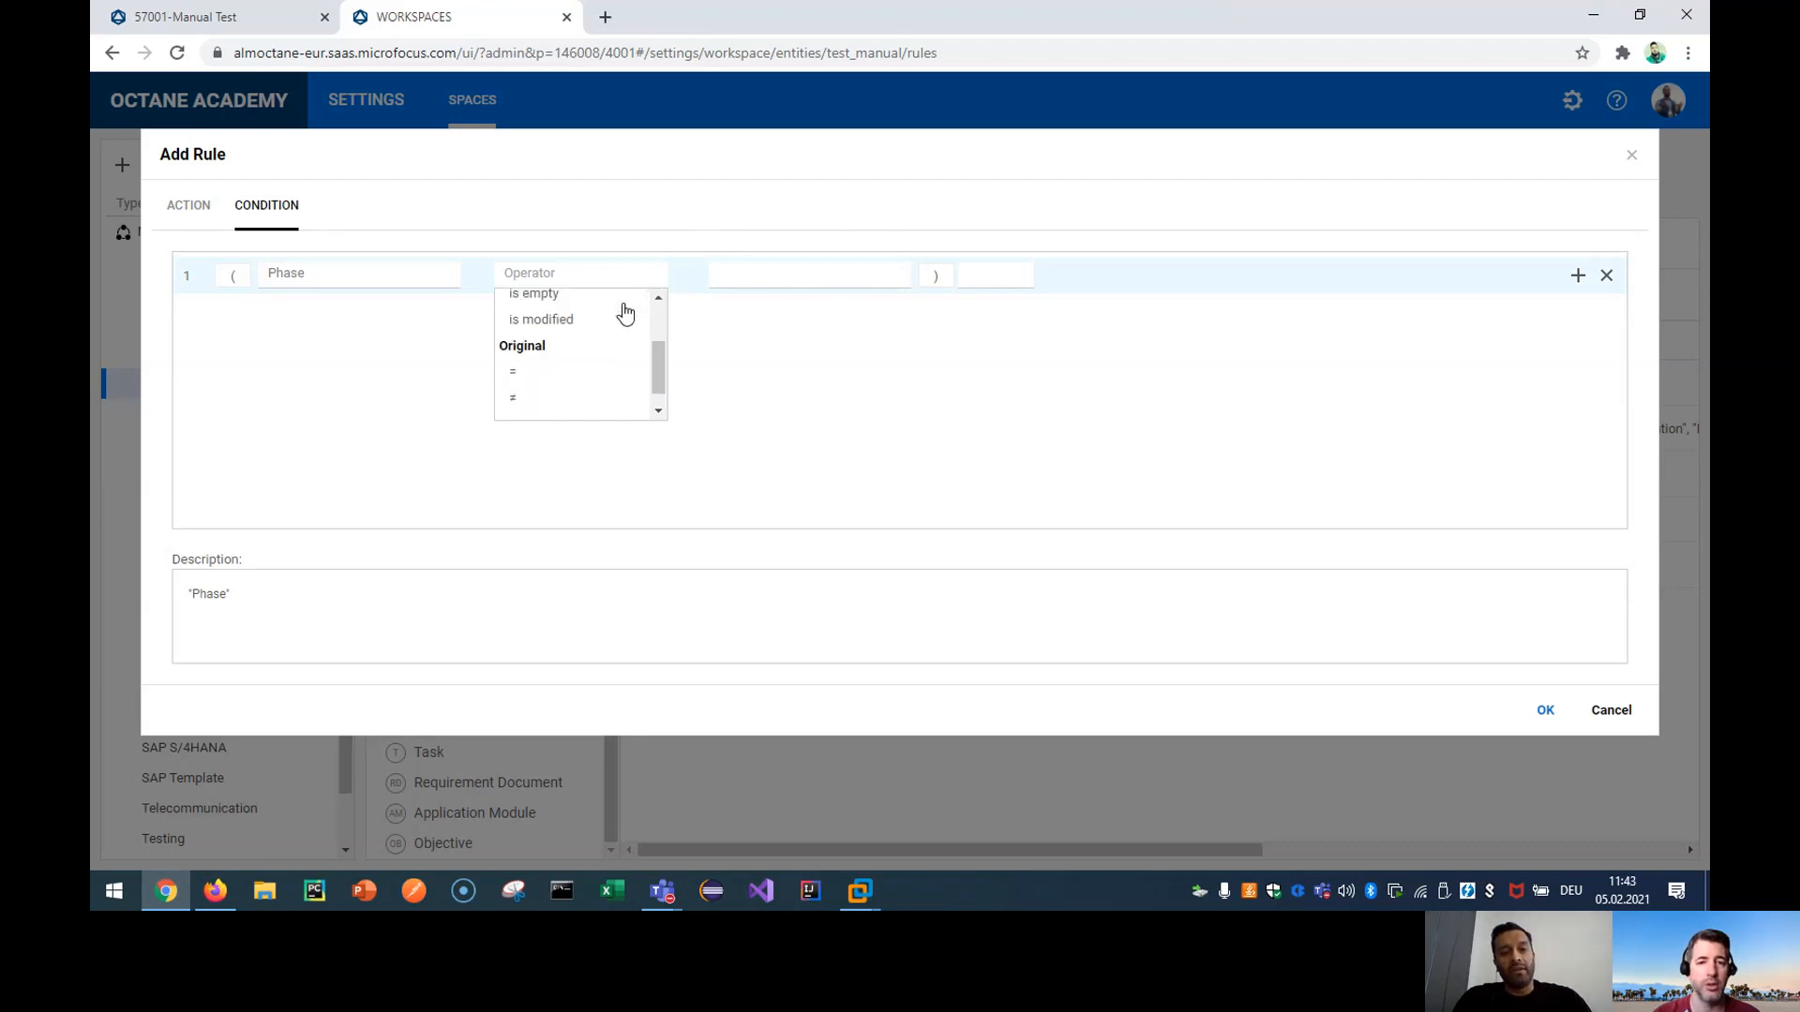
scroll(626, 312, "up", 2)
scroll(618, 310, "up", 1)
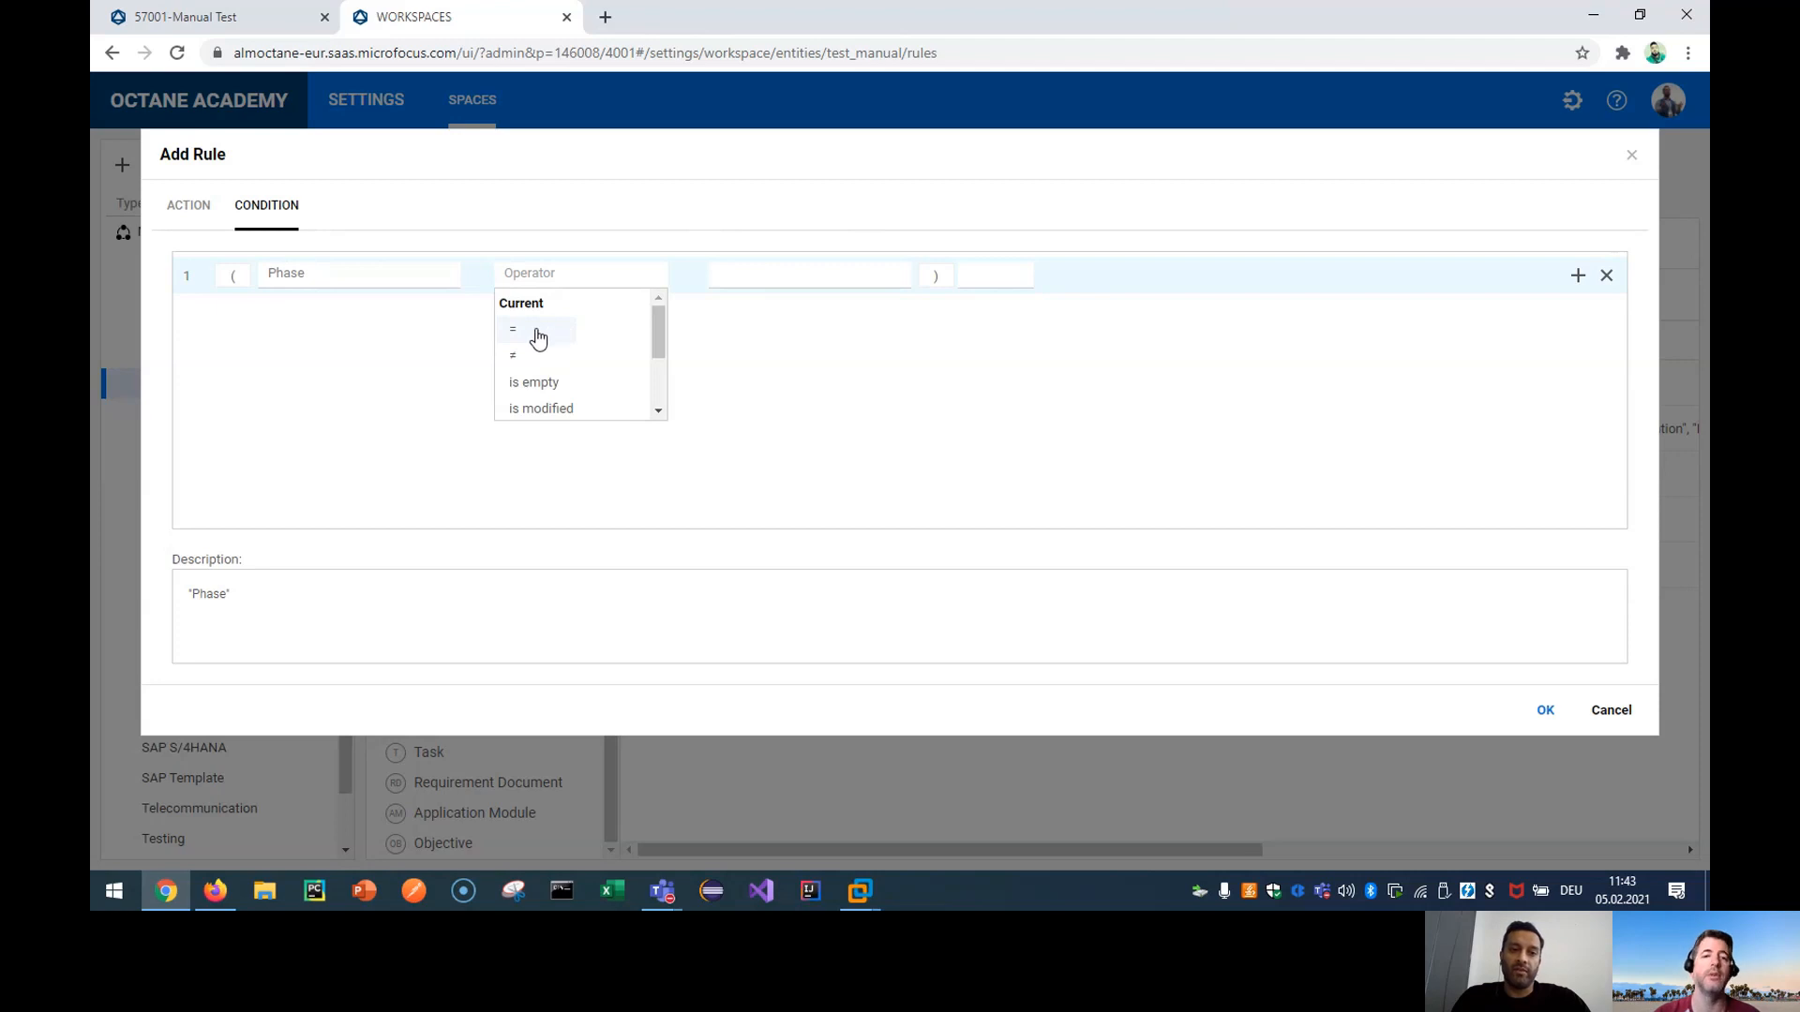
left_click(539, 335)
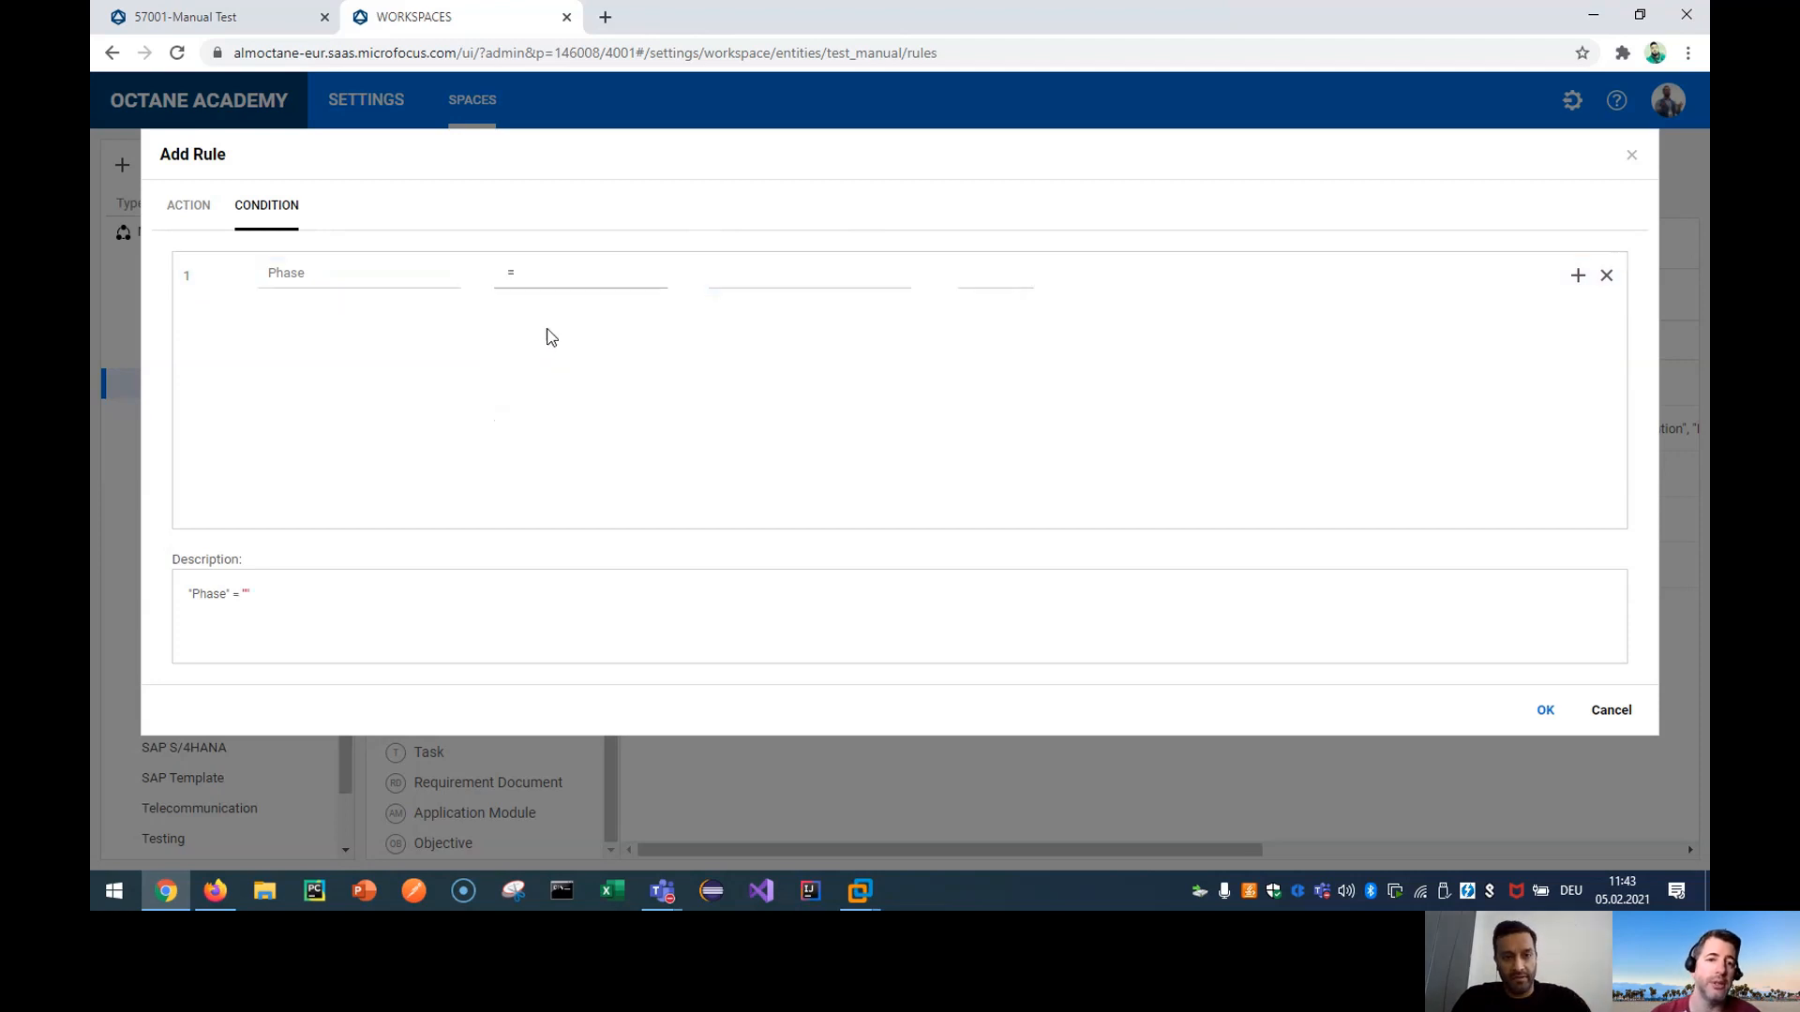
left_click(773, 278)
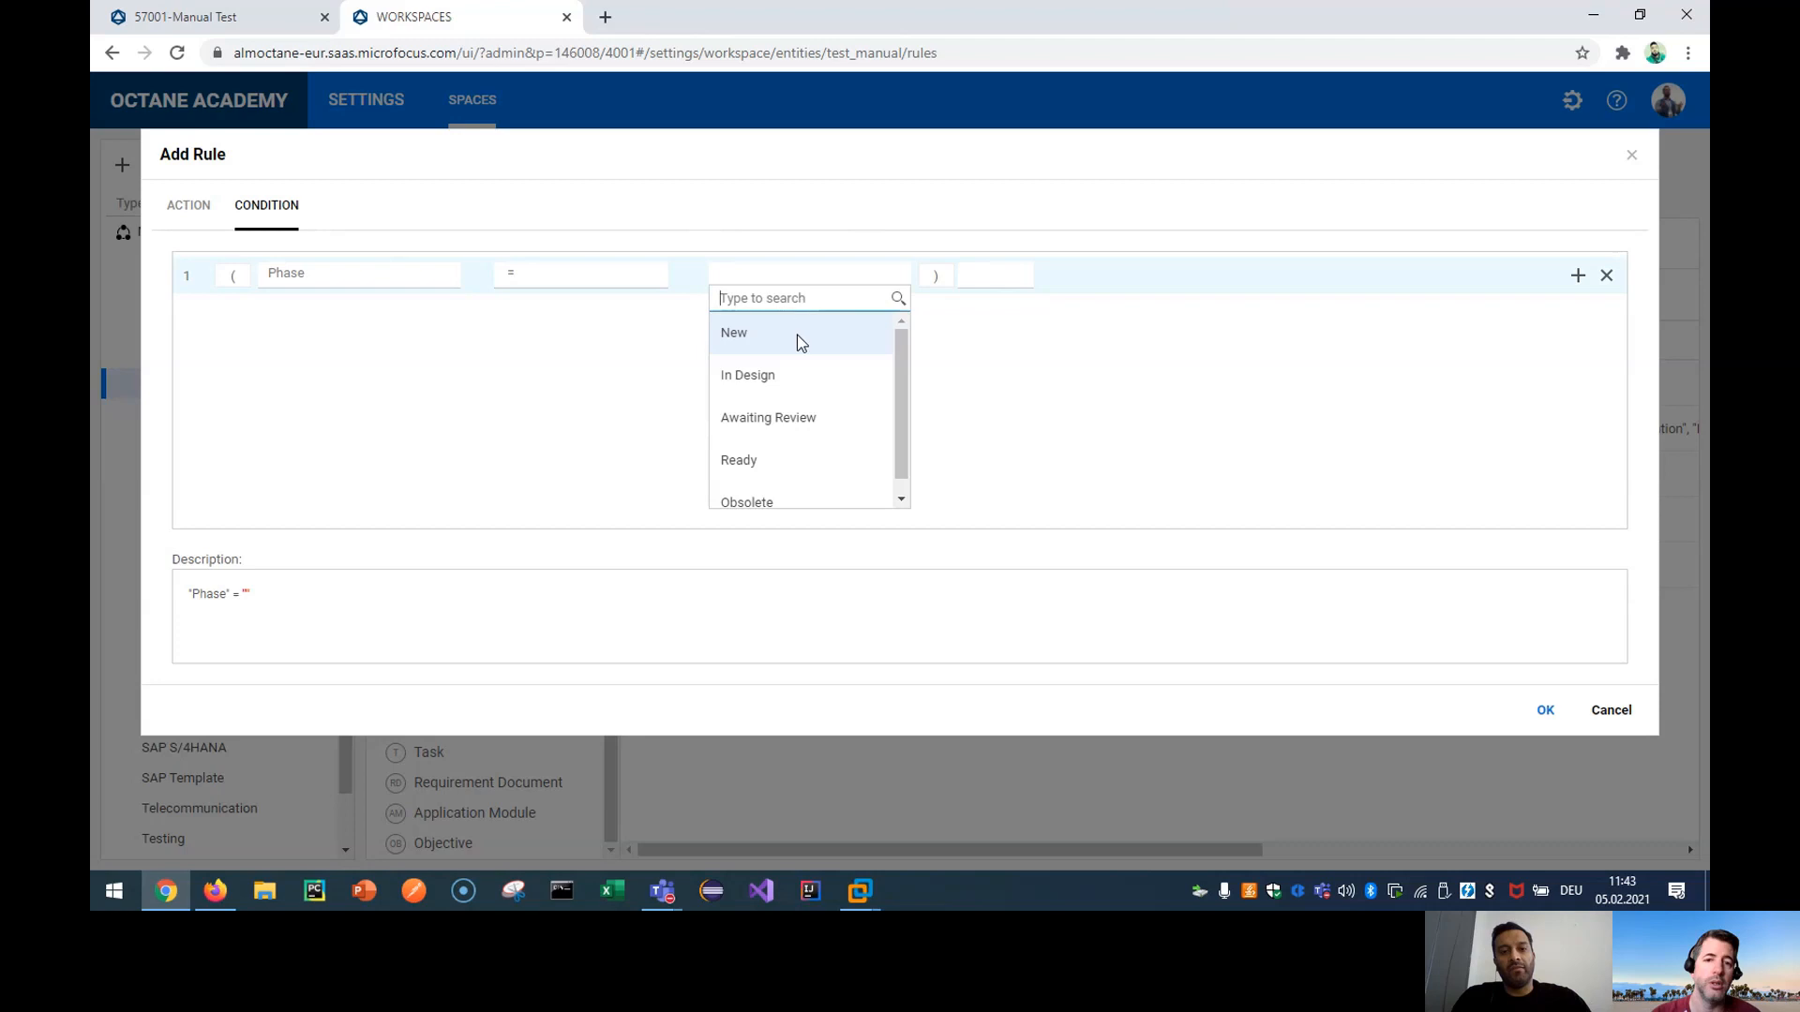
left_click(796, 376)
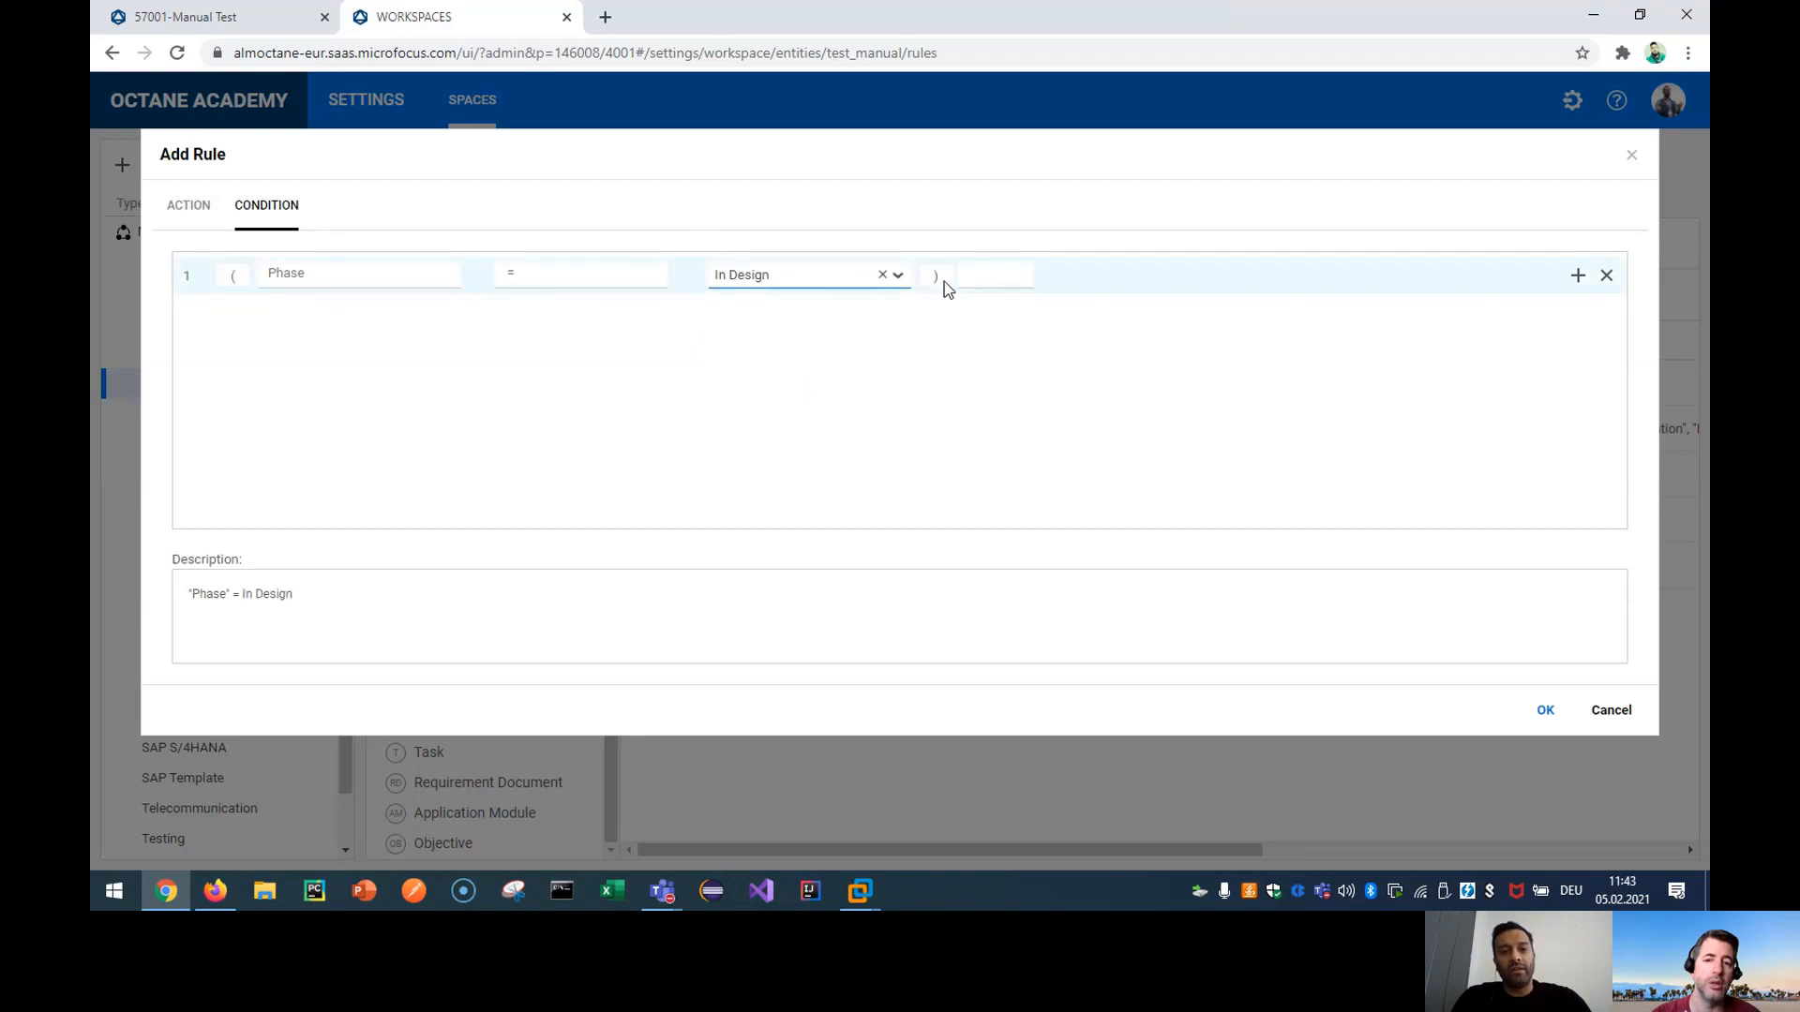
Add an AND condition requiring the original Phase to equal Ready, then confirm the rule and save the Manual Test rules.
left_click(990, 280)
left_click(992, 315)
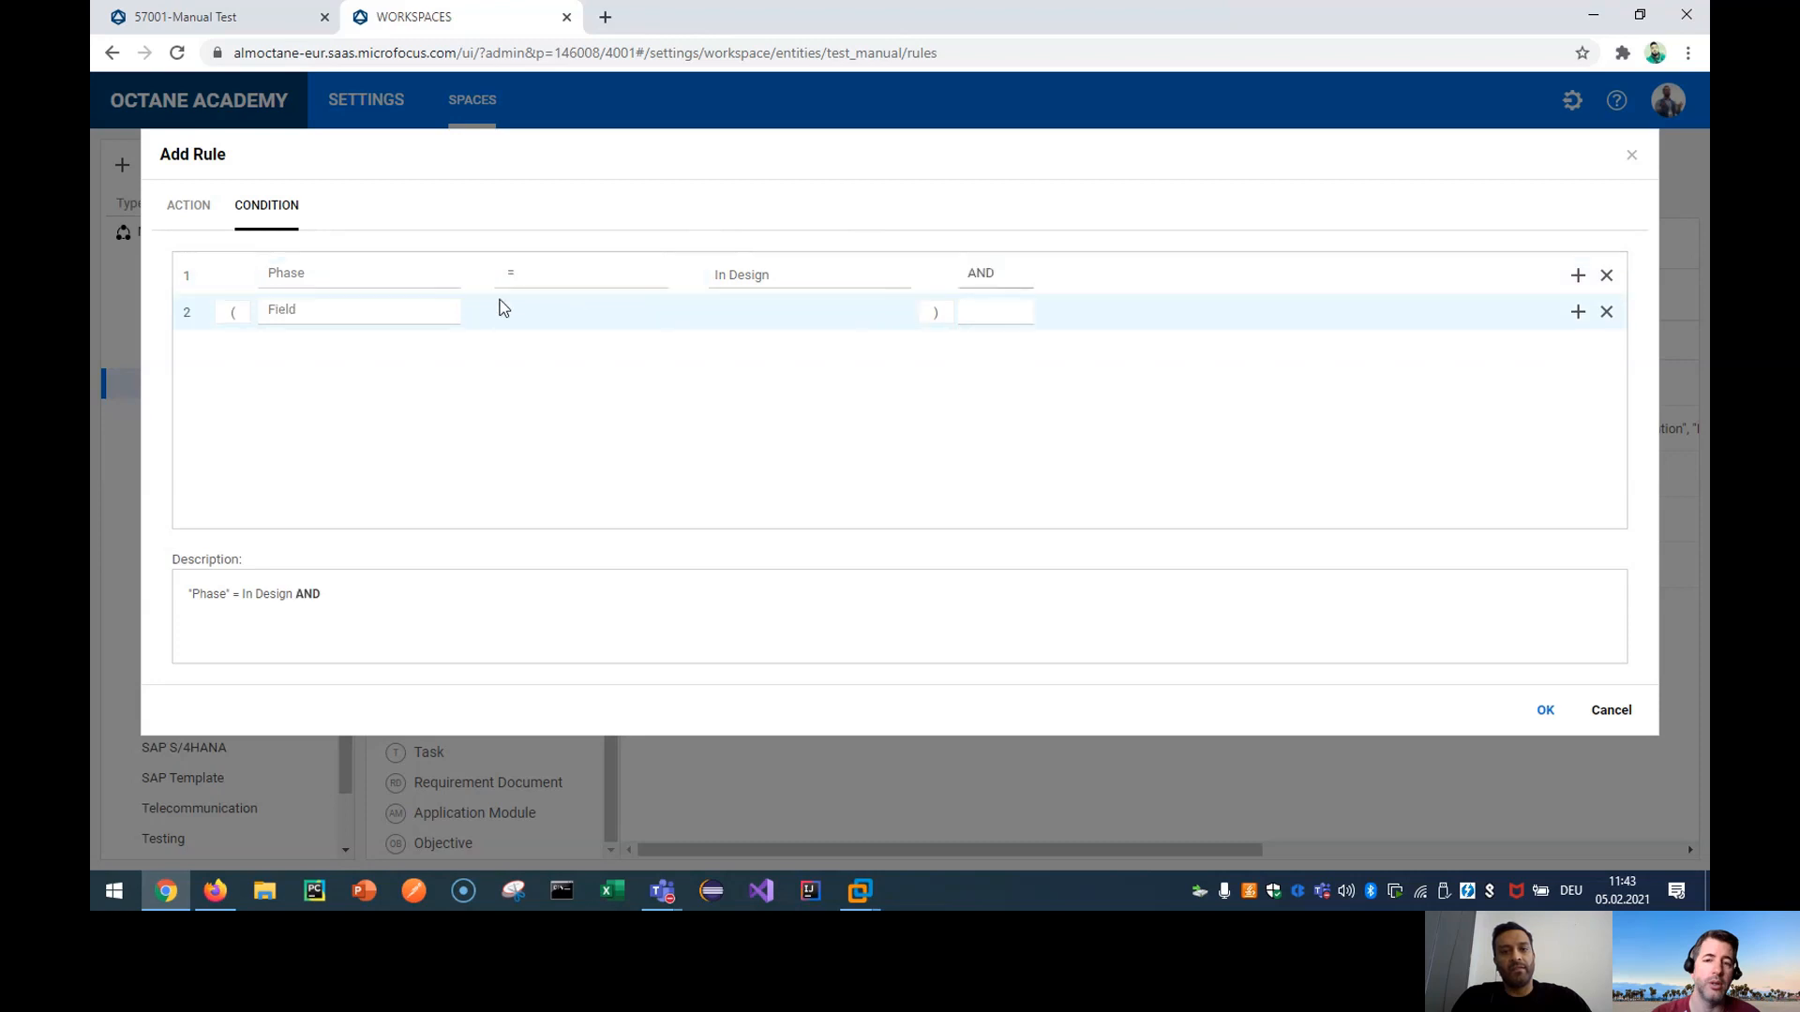
left_click(407, 313)
type("phase")
key("Return")
left_click(589, 324)
scroll(572, 412, "down", 2)
left_click(537, 399)
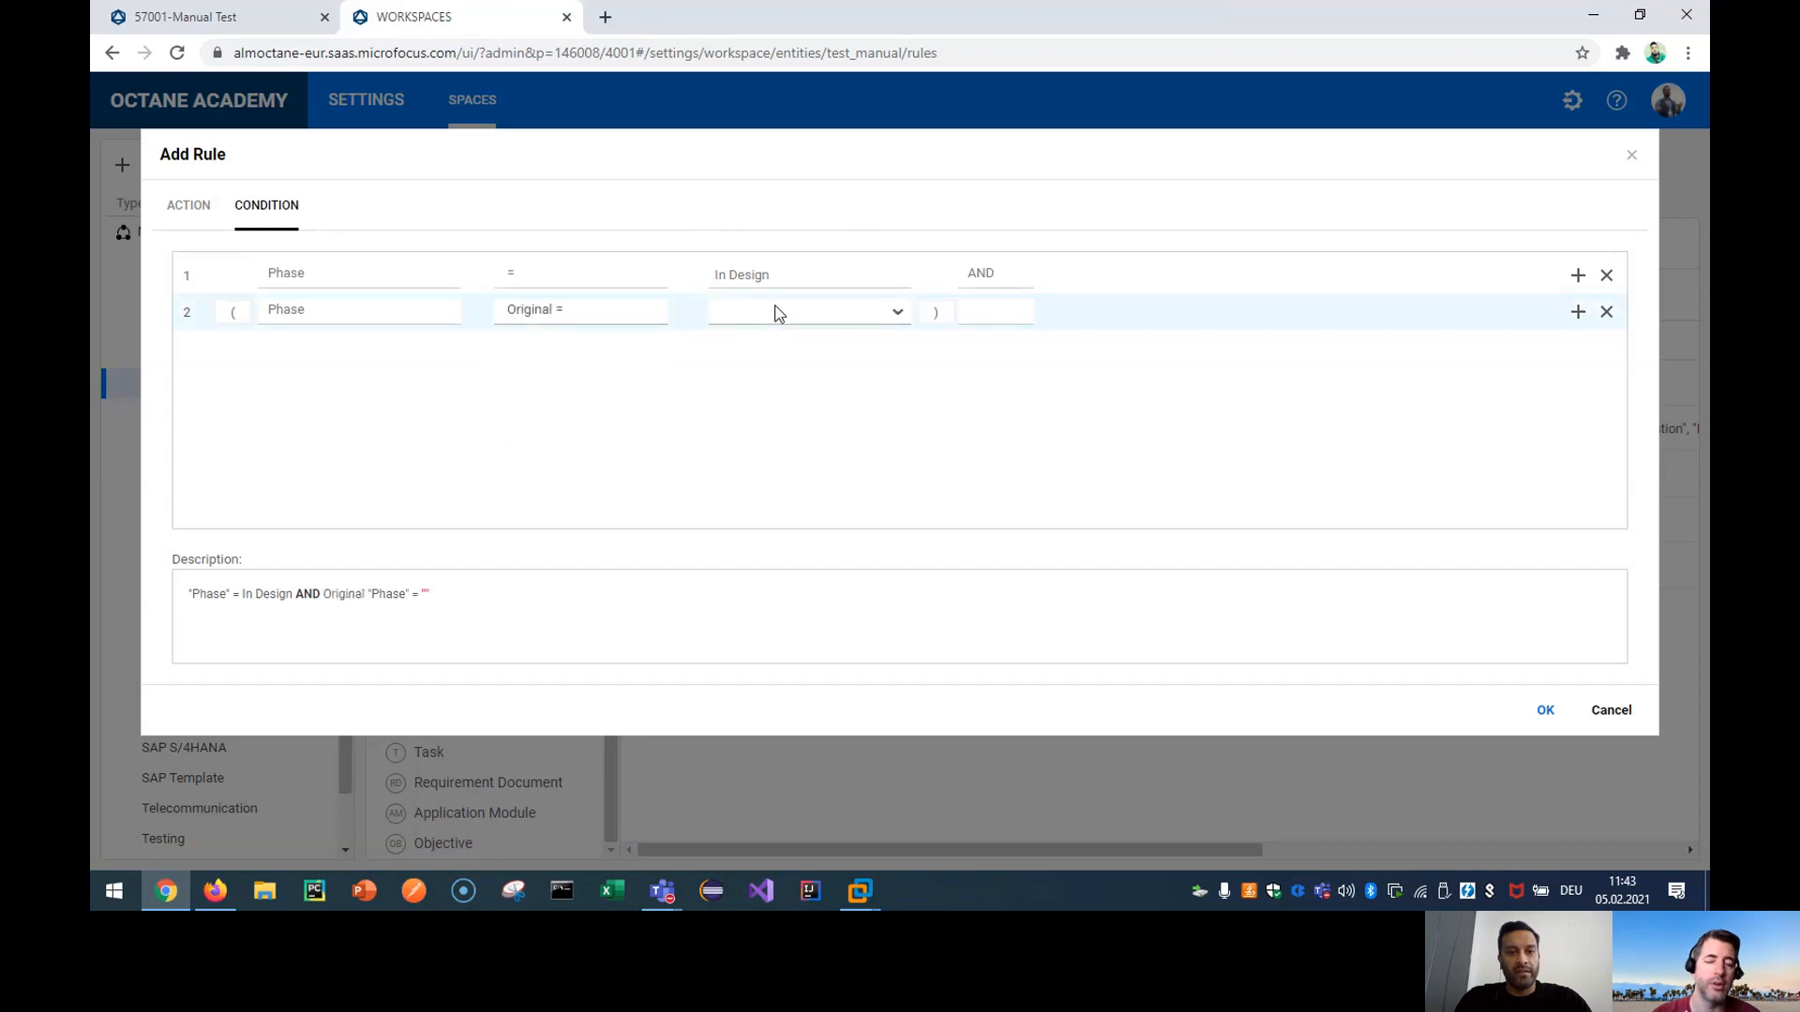
left_click(775, 312)
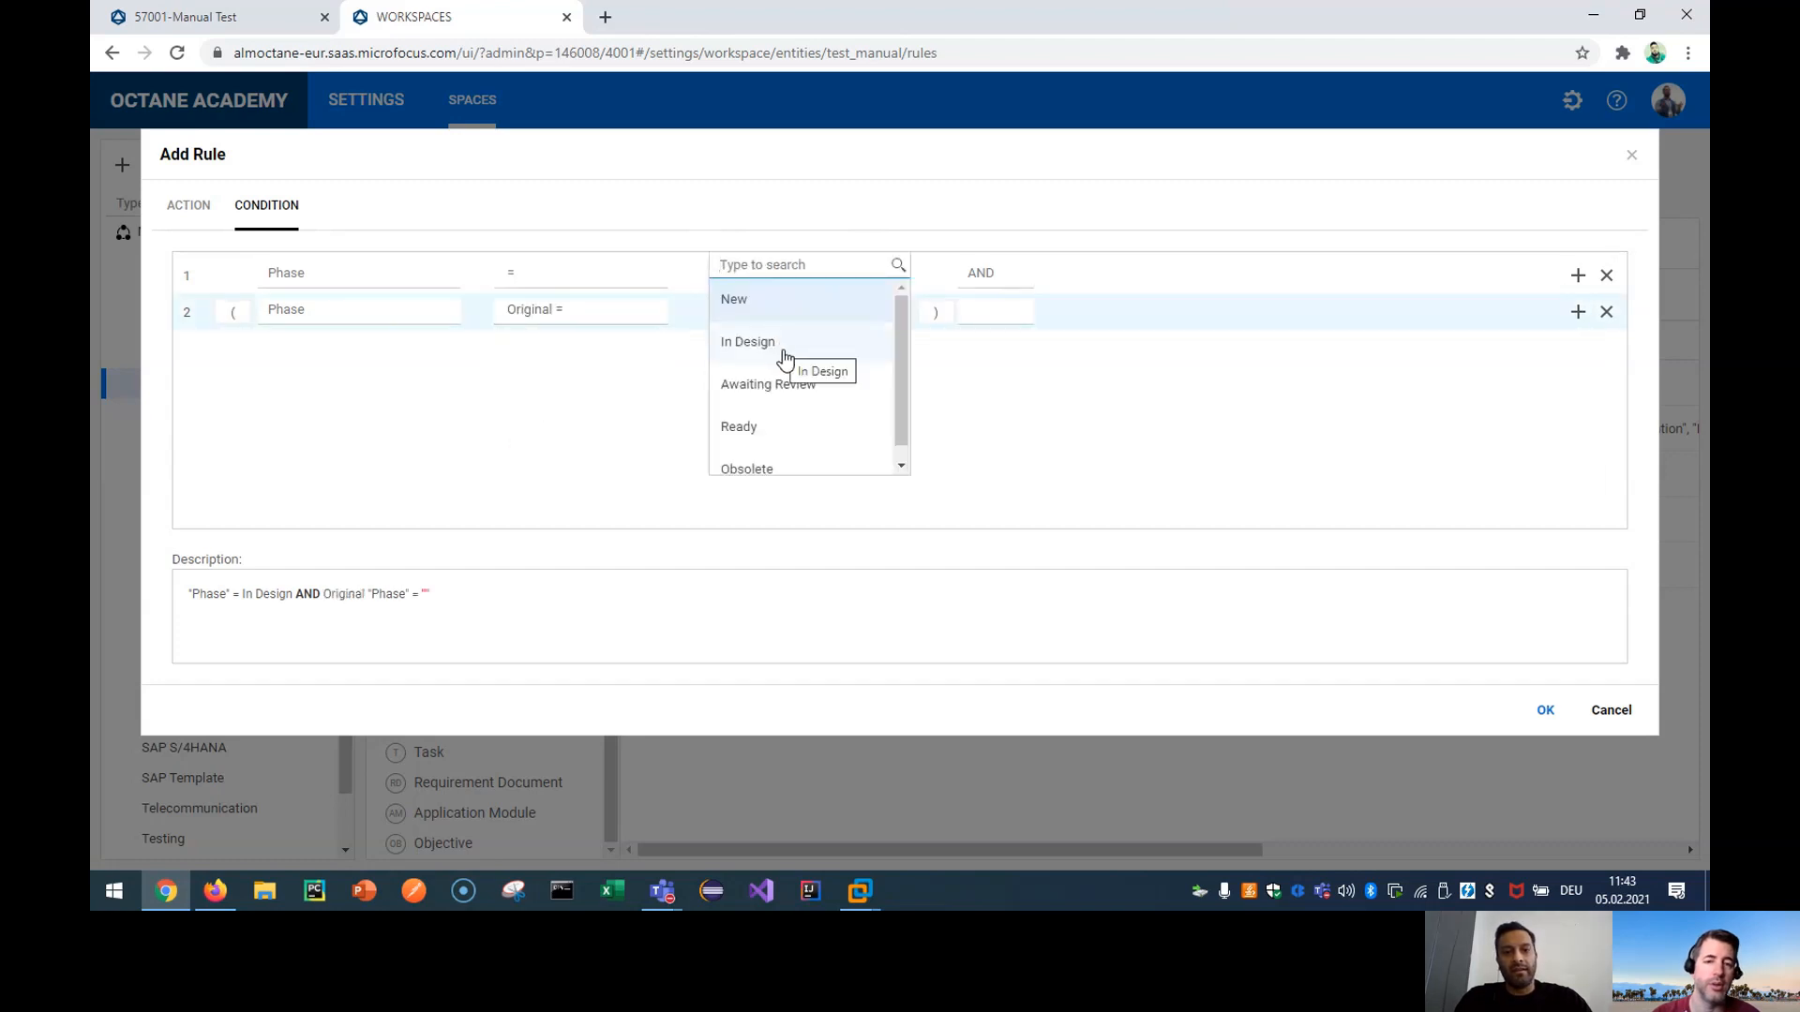
left_click(787, 427)
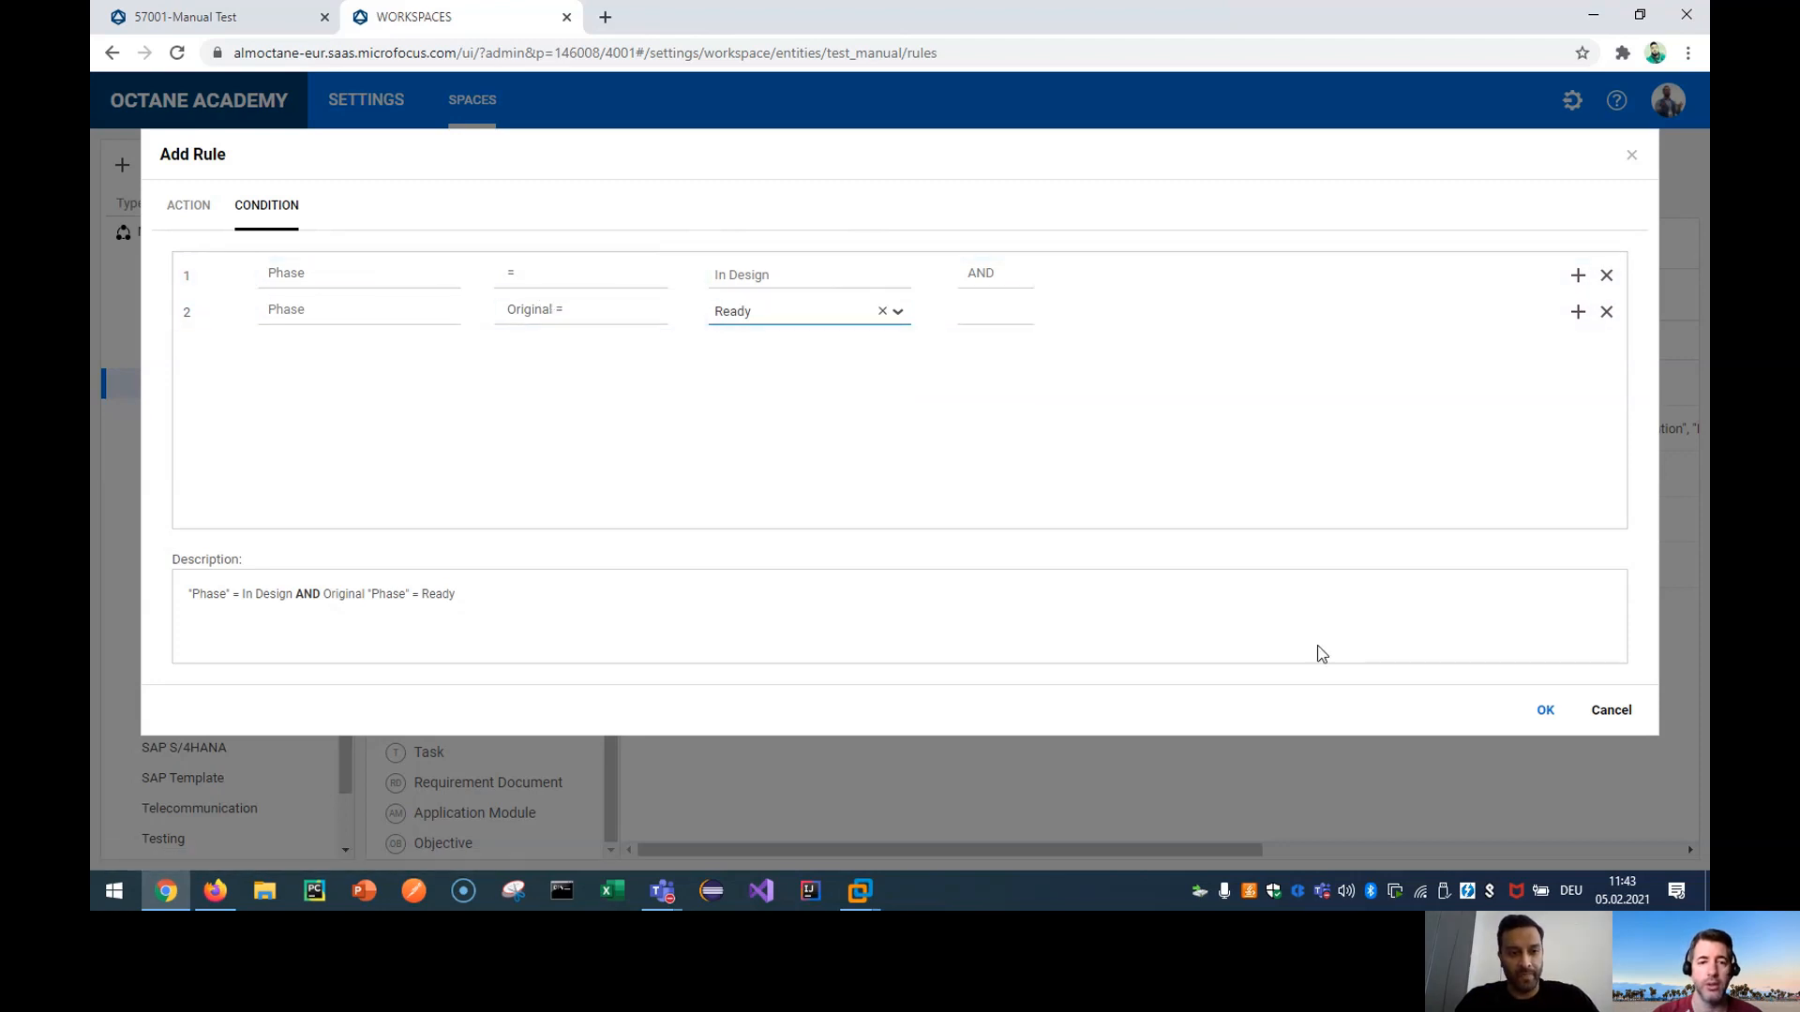
left_click(1545, 711)
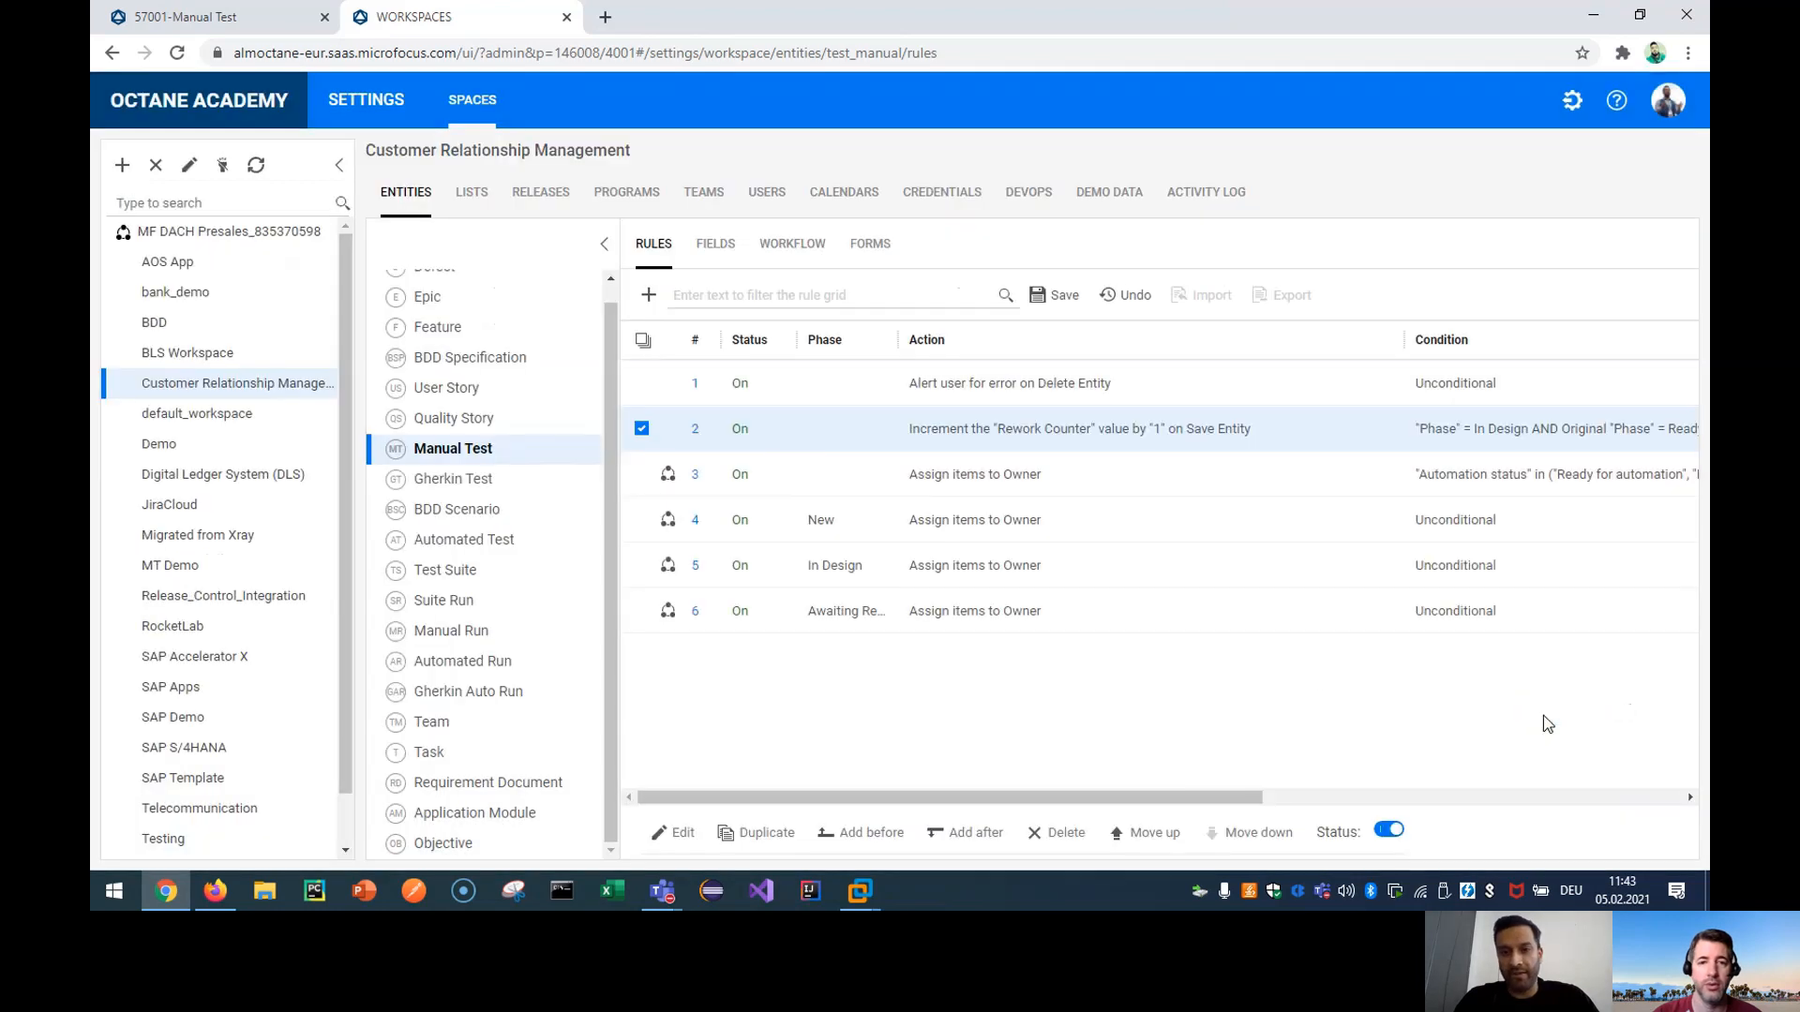
left_click(1063, 295)
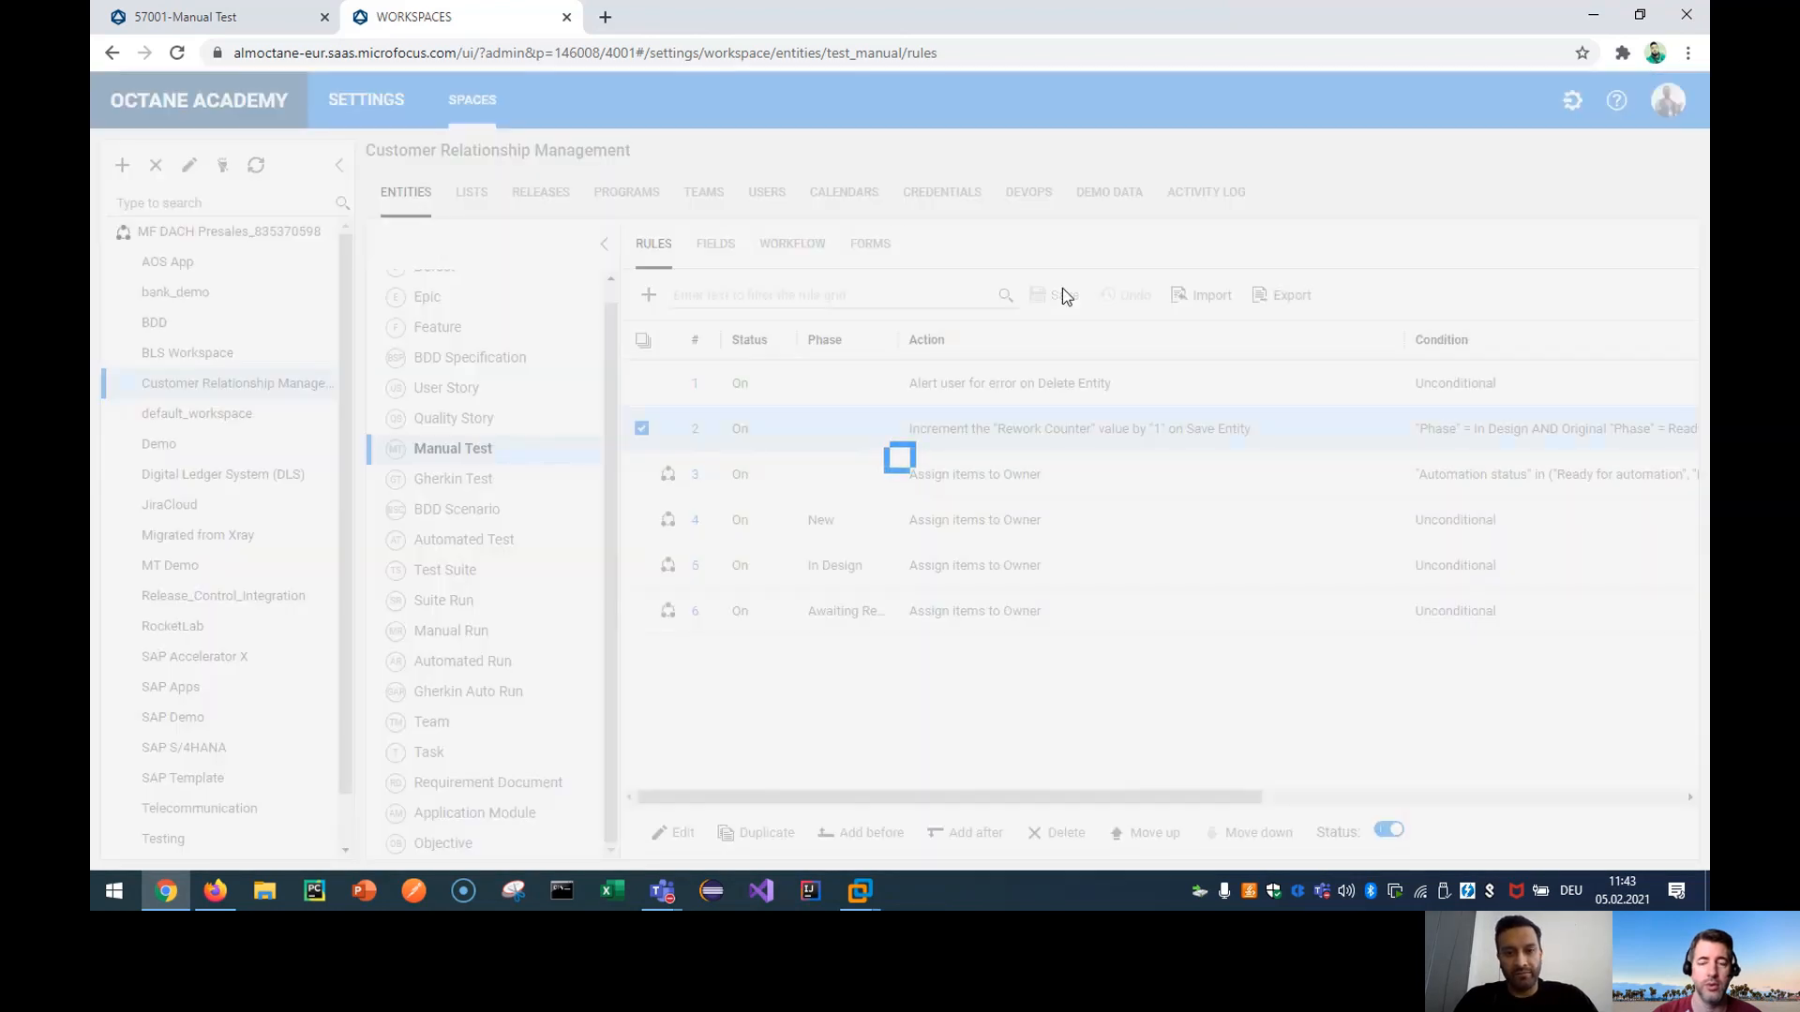
Return to the manual test page, reload it, and open the details of the manual test Simple Test.
left_click(248, 13)
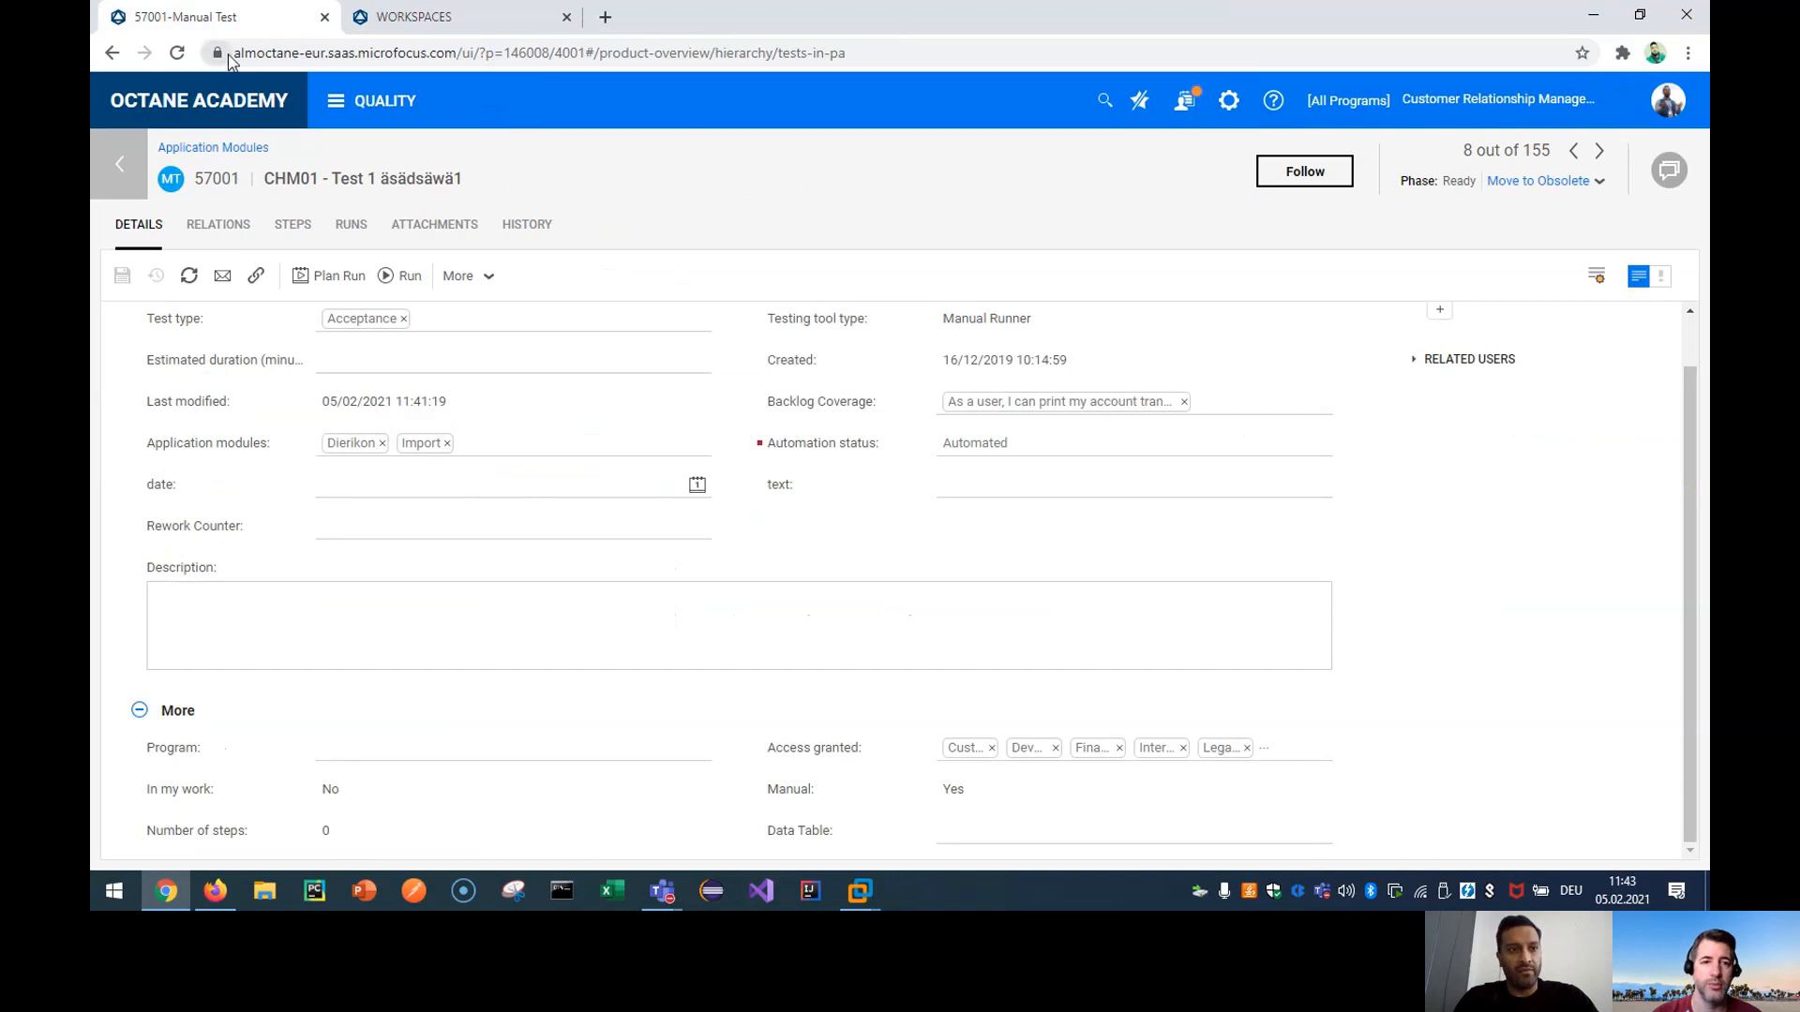
left_click(176, 53)
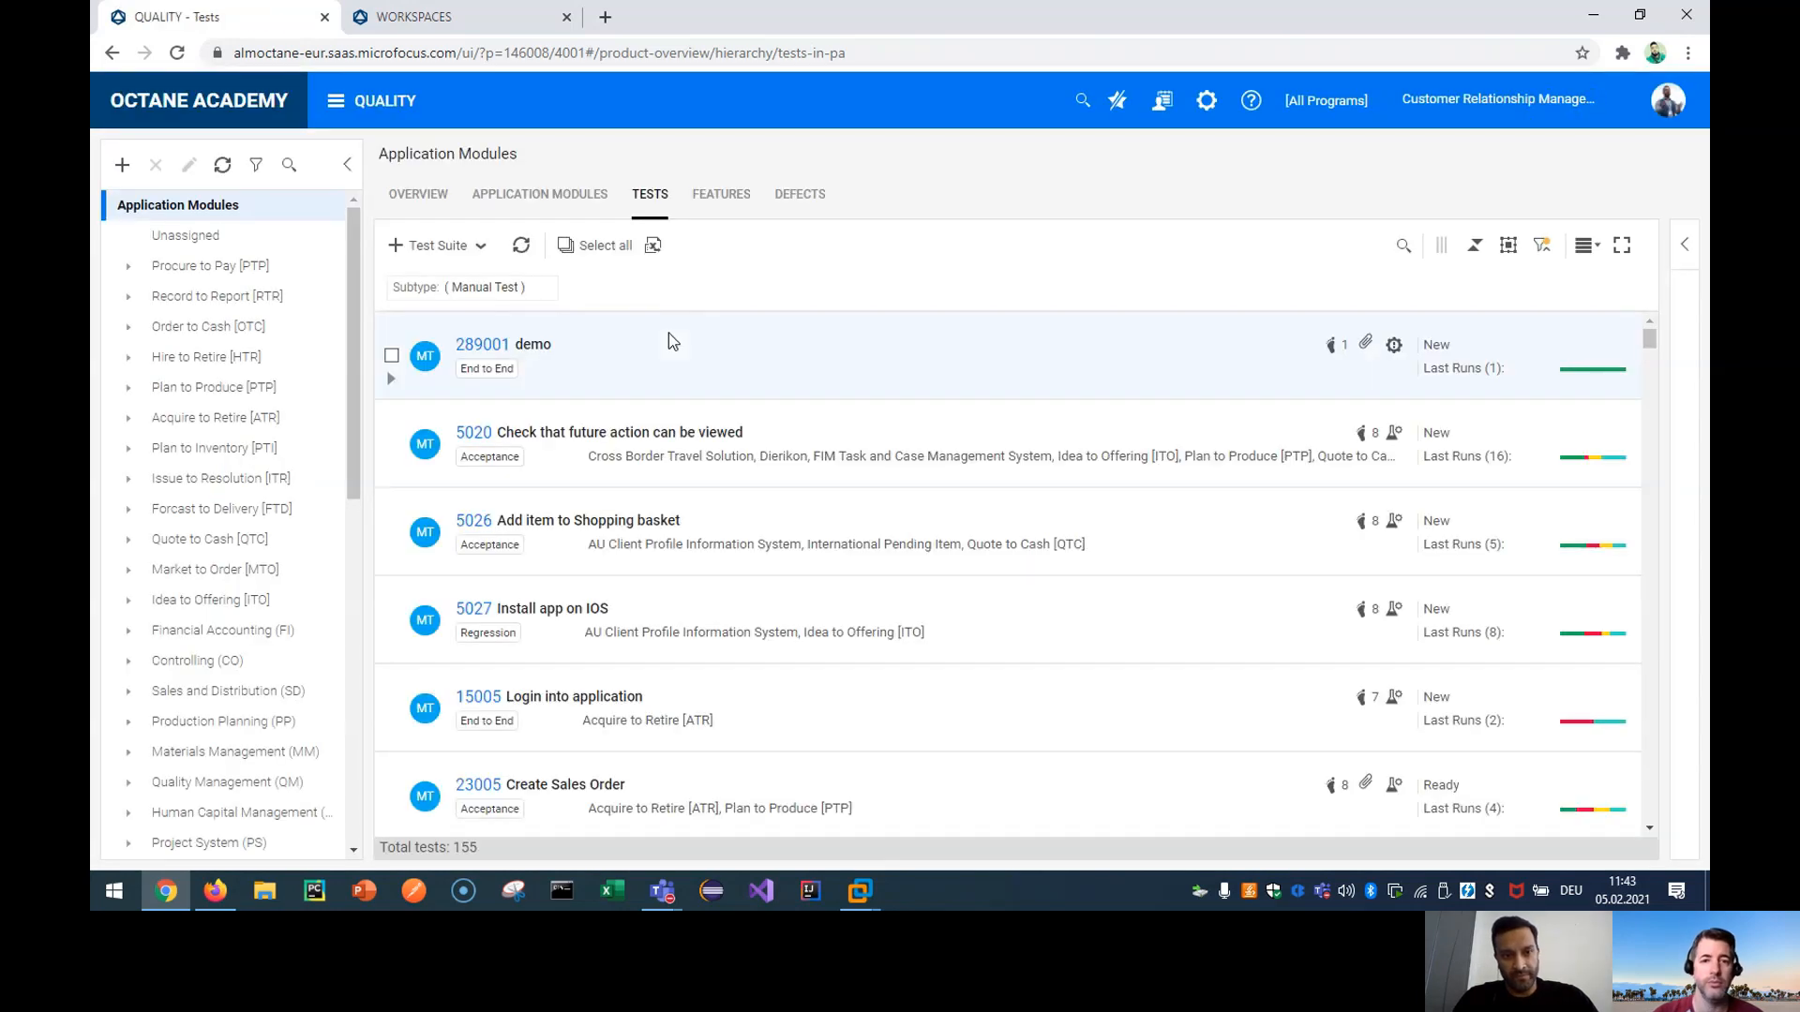
scroll(483, 620, "down", 2)
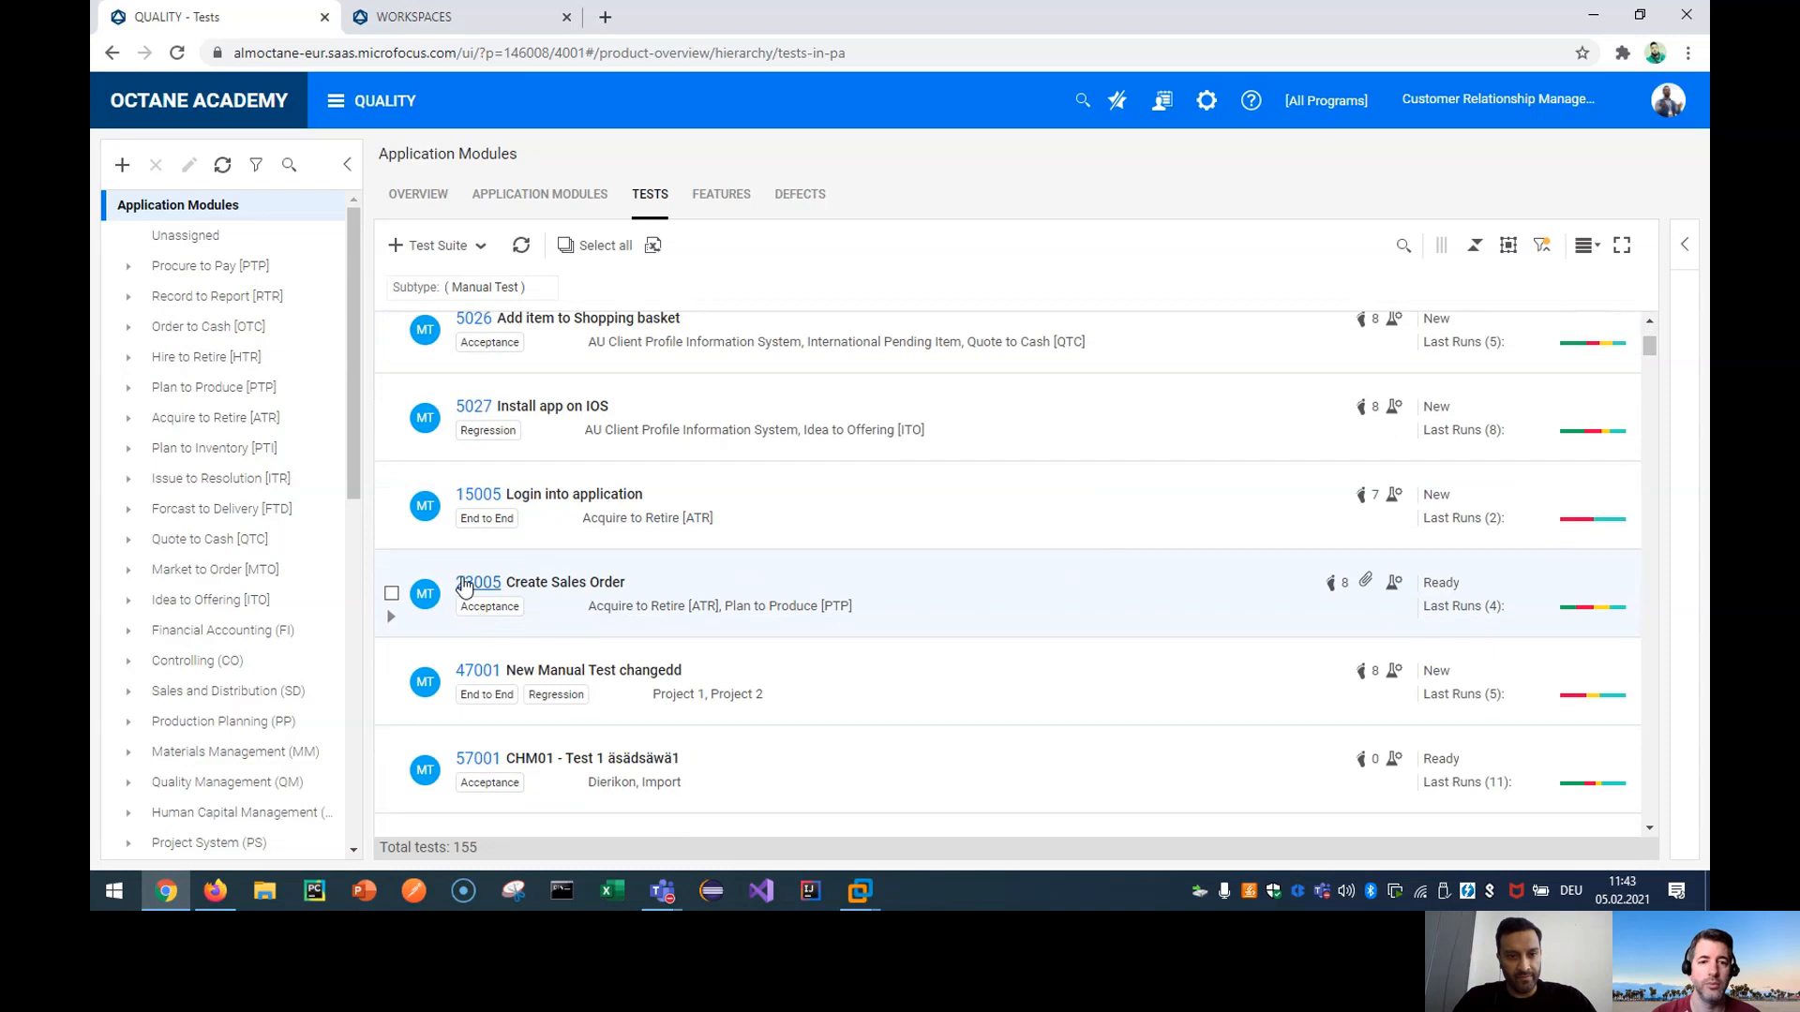
scroll(464, 586, "down", 4)
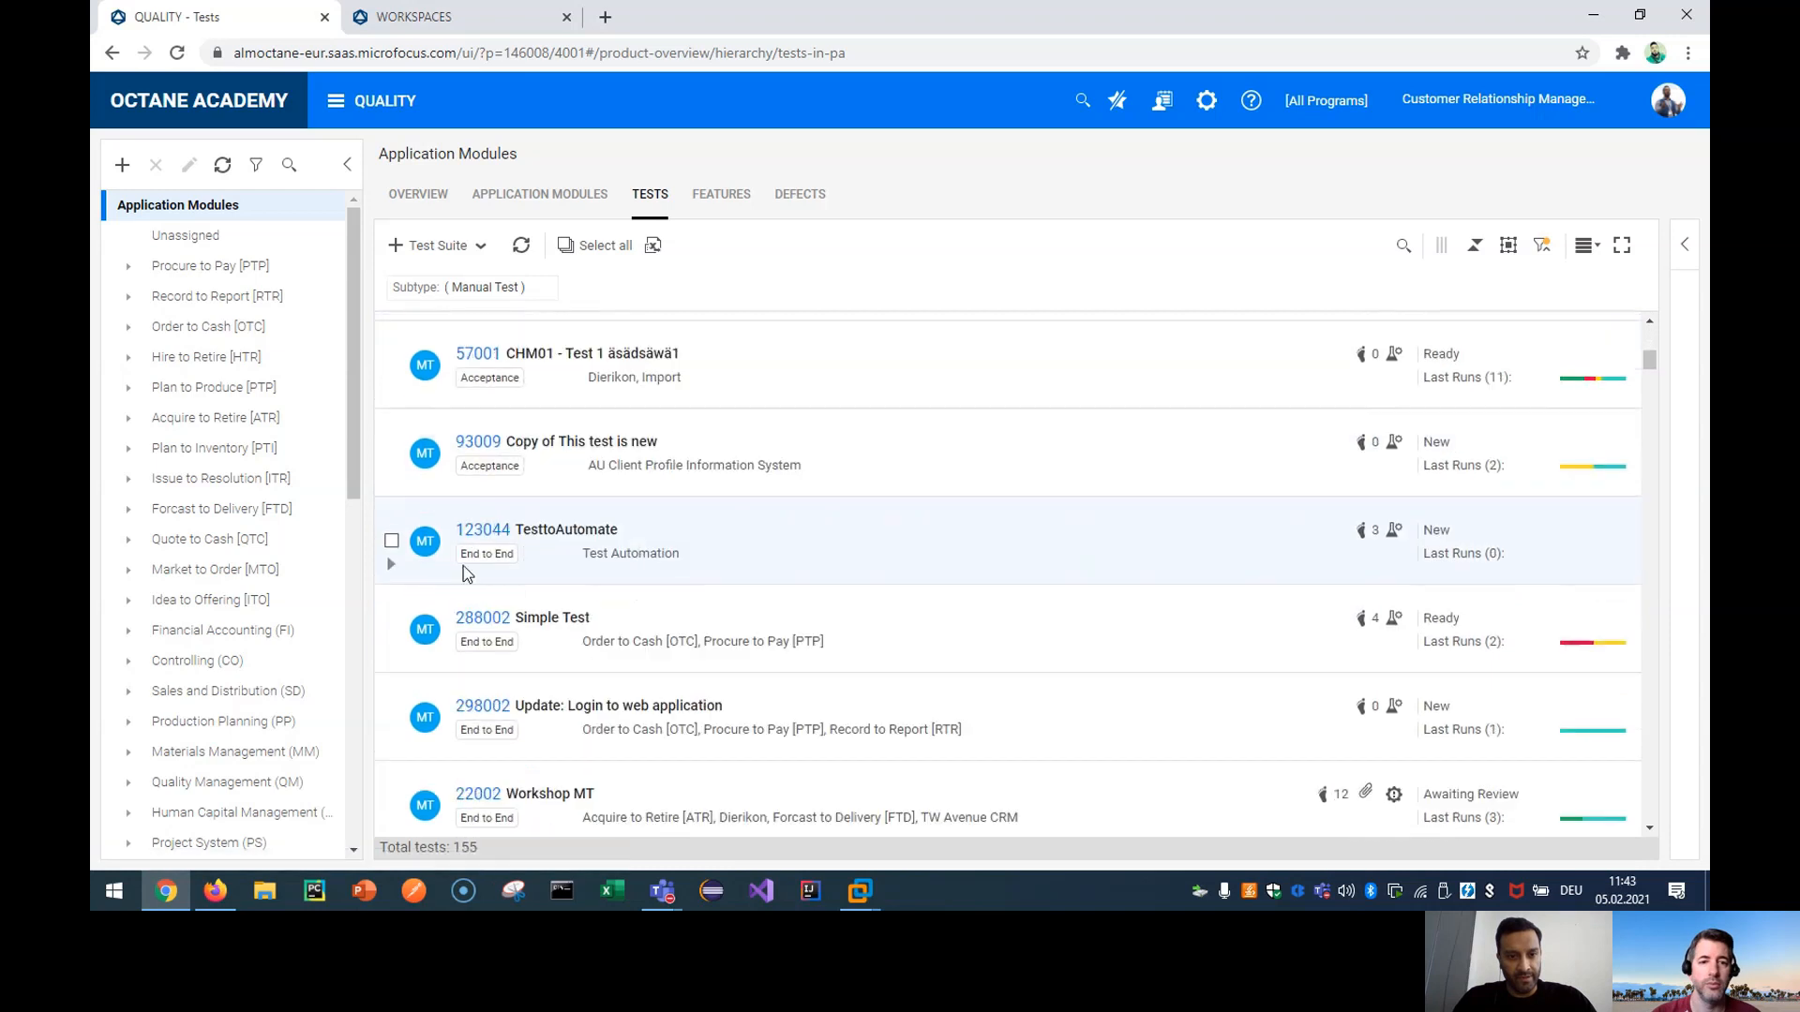
left_click(472, 617)
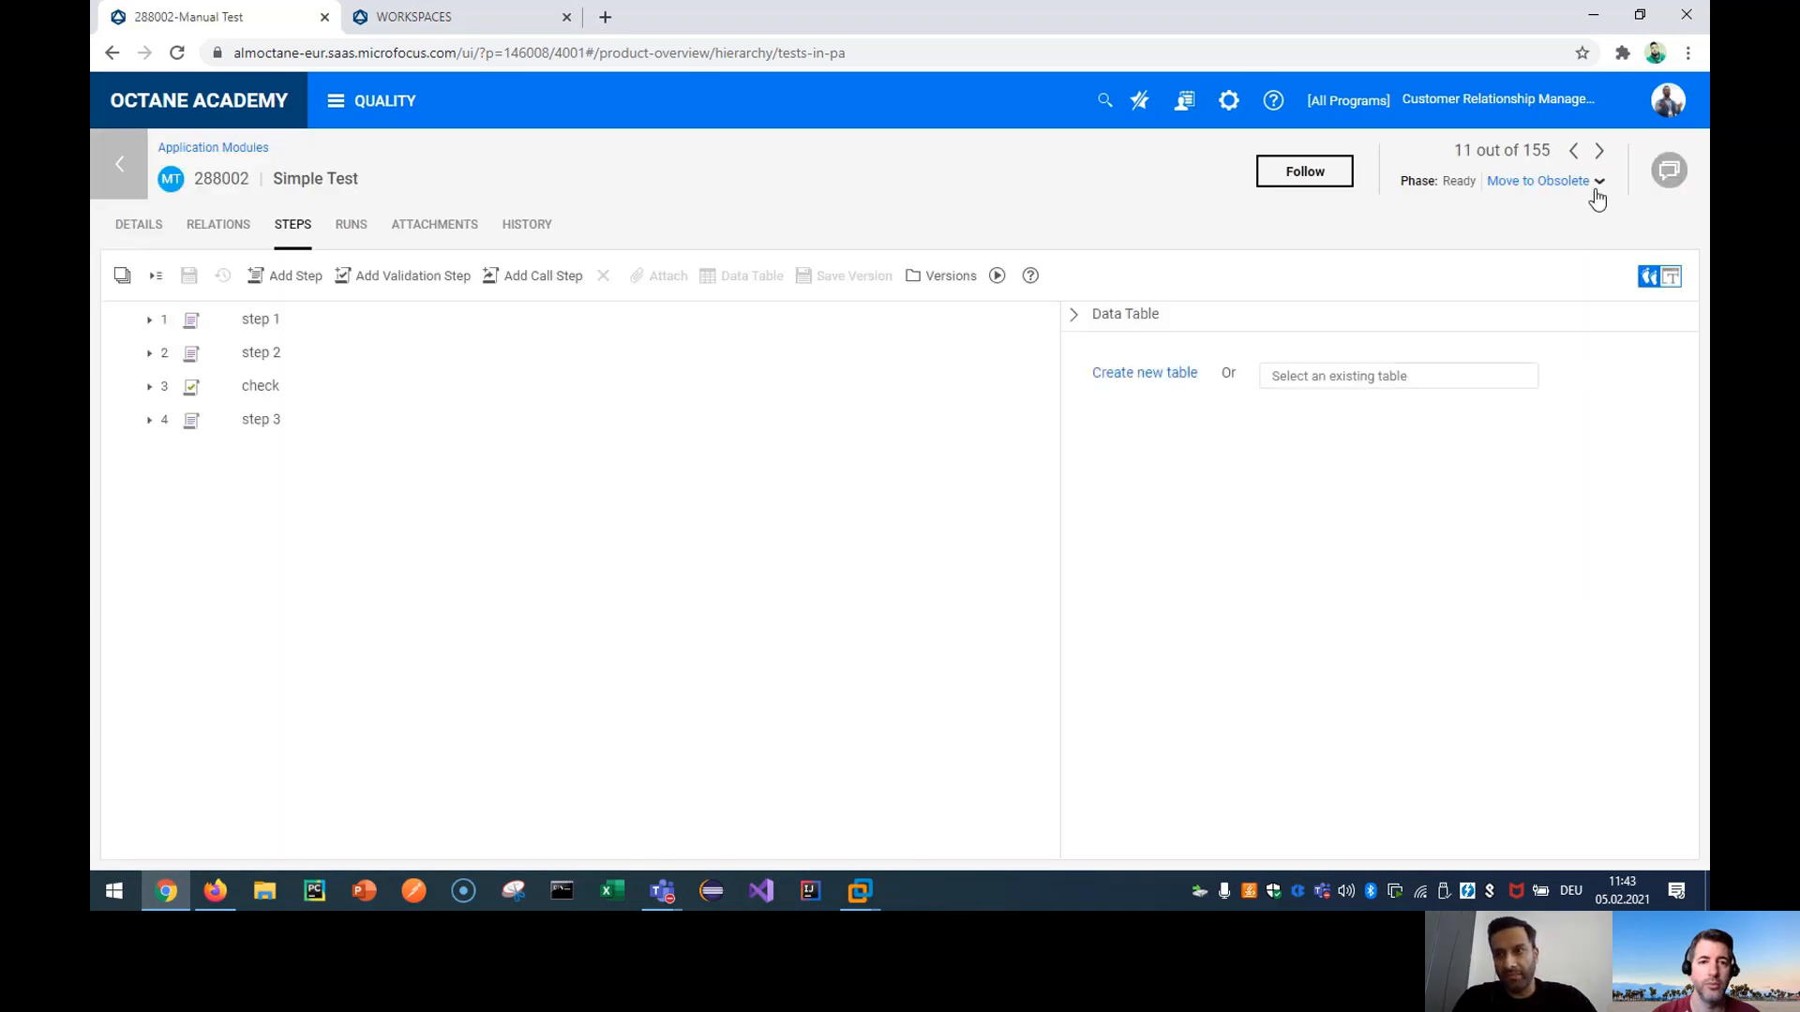
left_click(135, 225)
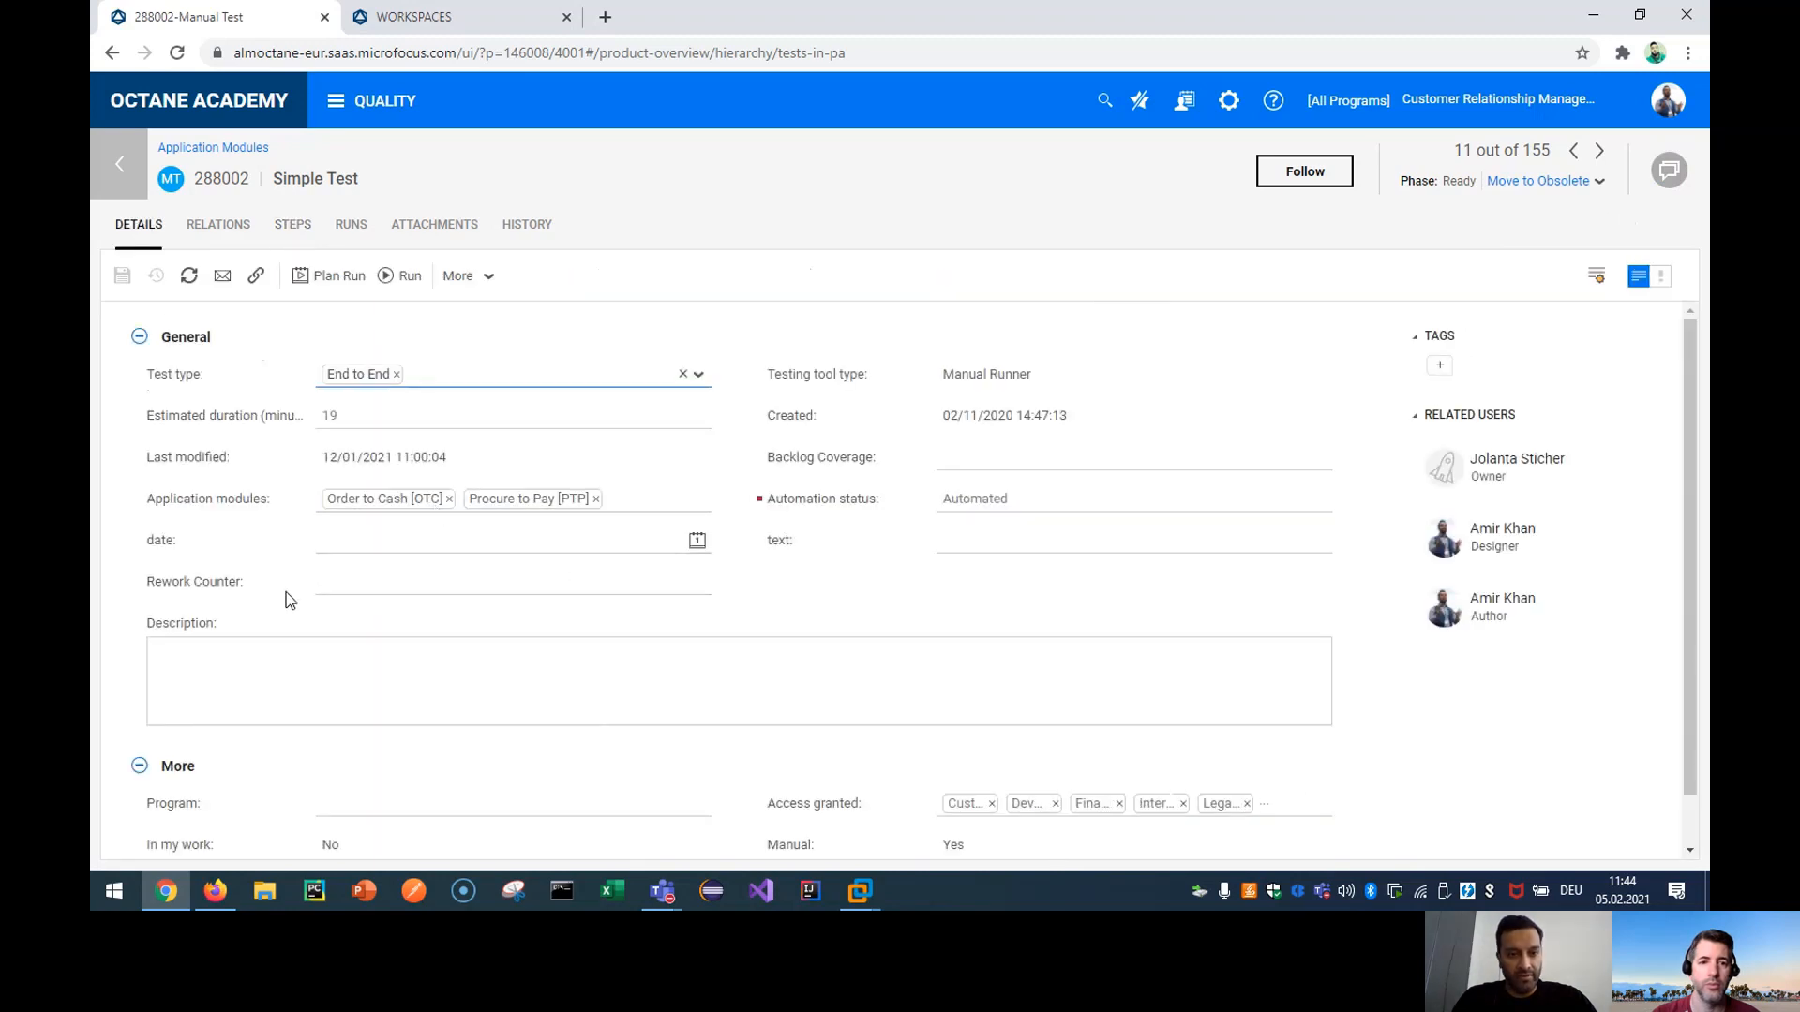
Move Simple Test from Ready to the In Design phase and save it to trigger the rule.
left_click(1596, 182)
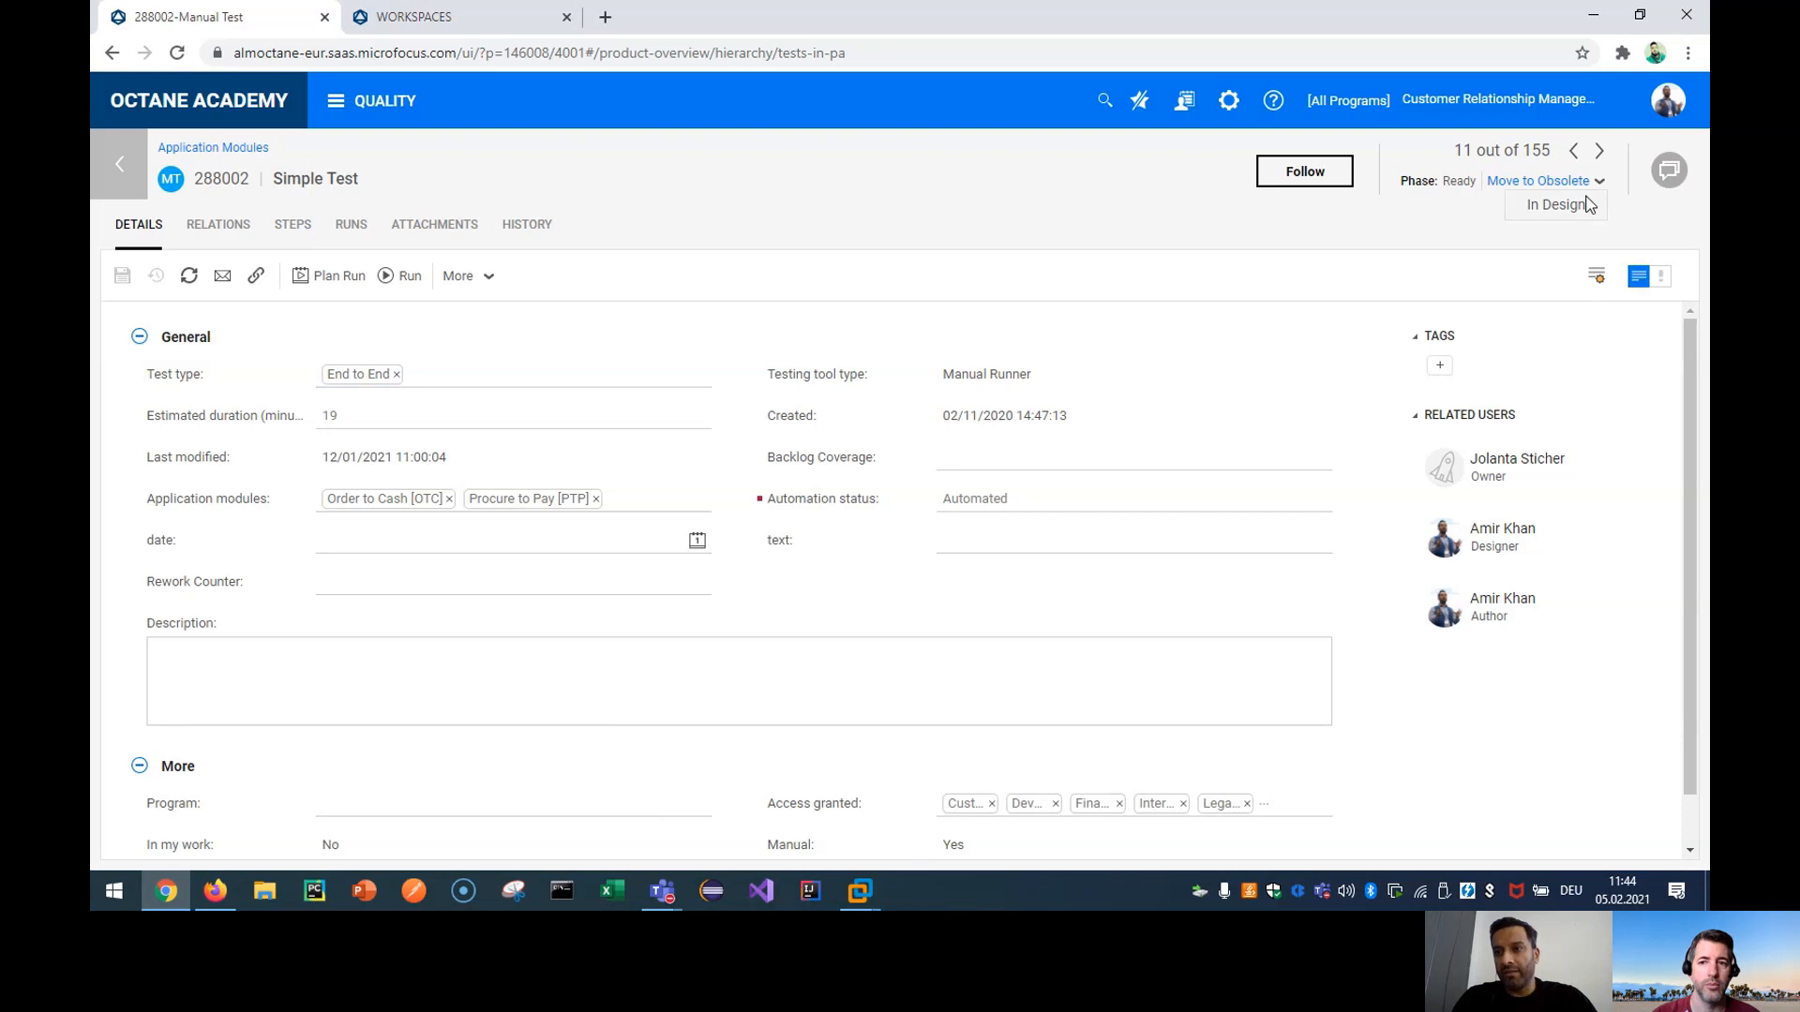
left_click(1556, 205)
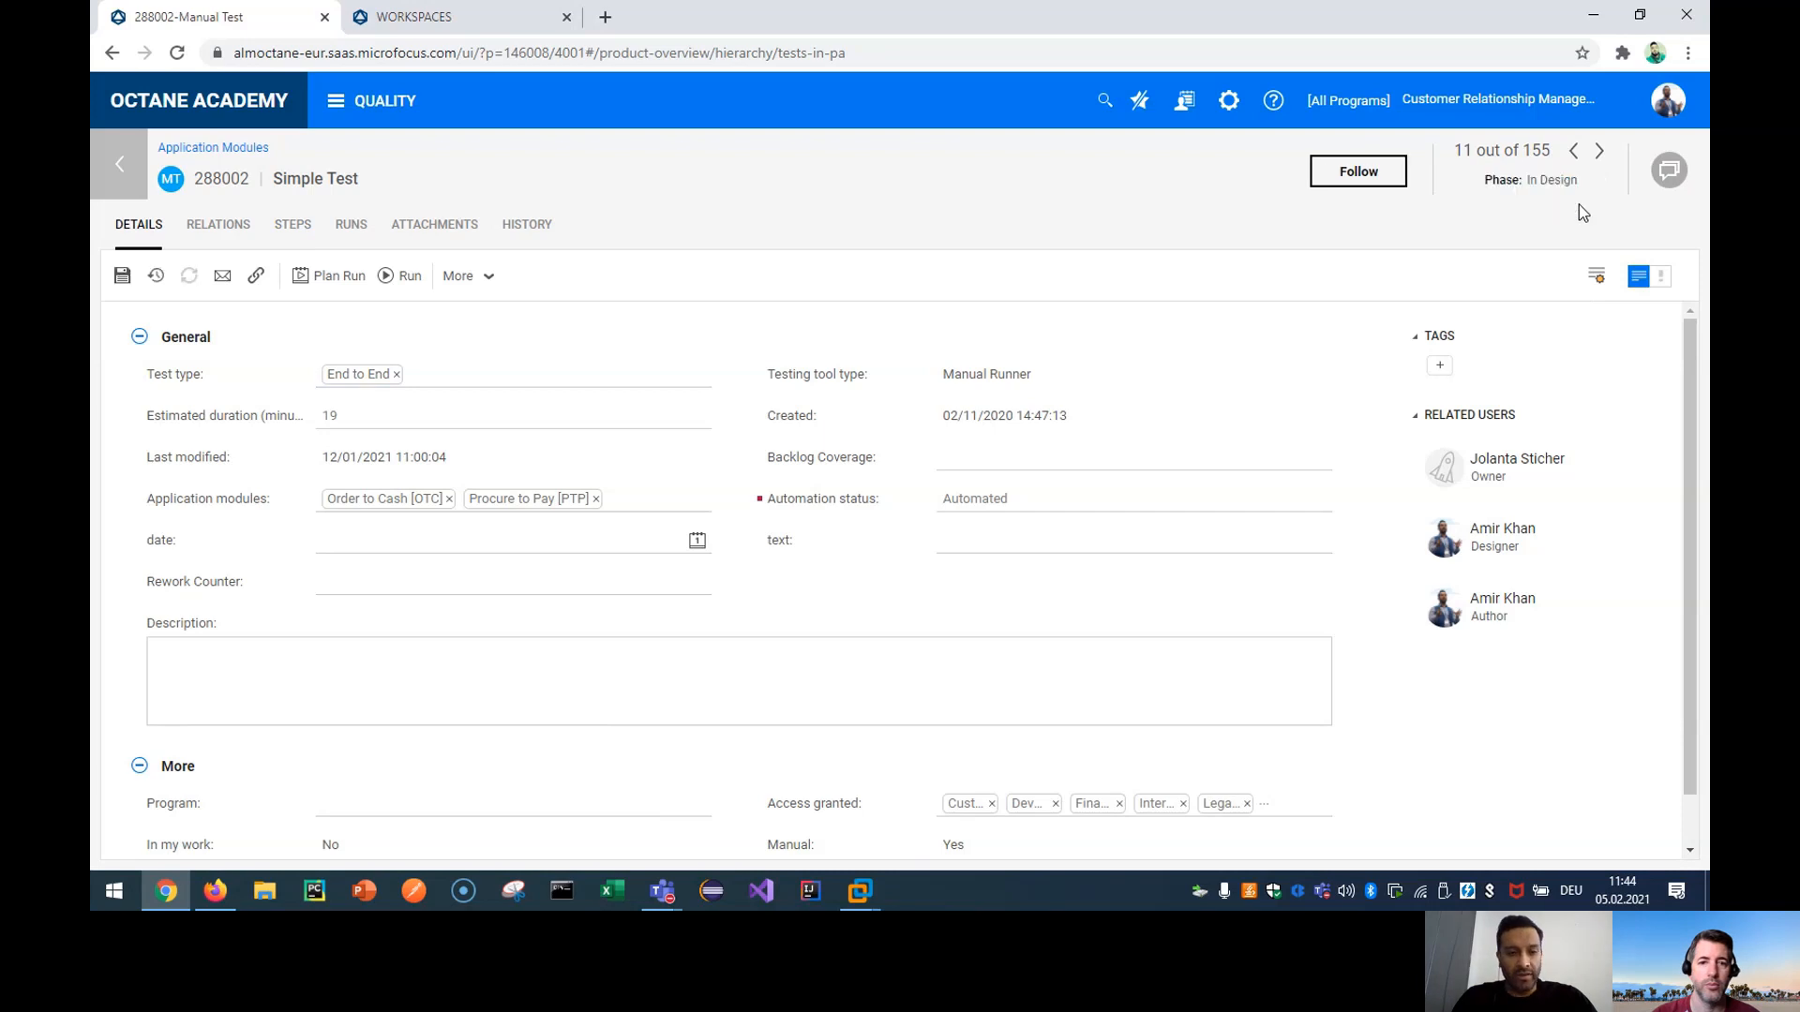
left_click(123, 276)
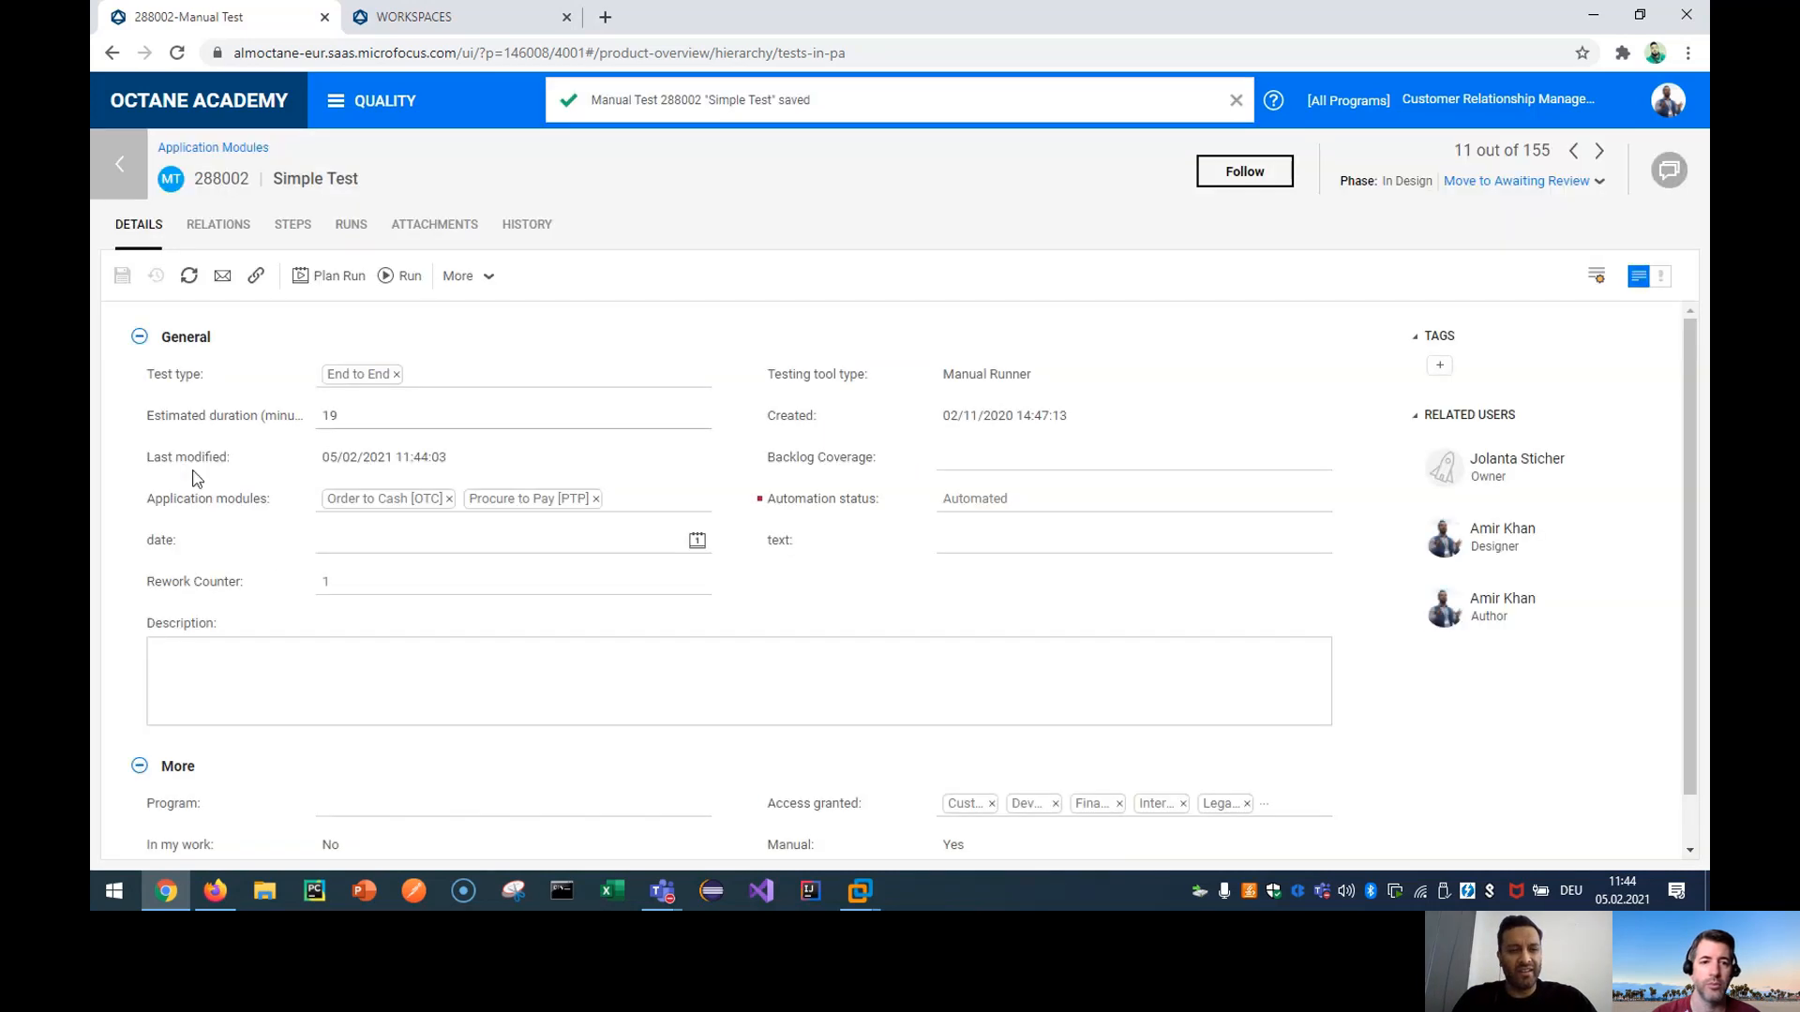
Advance Simple Test through Awaiting Review to Ready, saving after each phase change.
left_click(1544, 184)
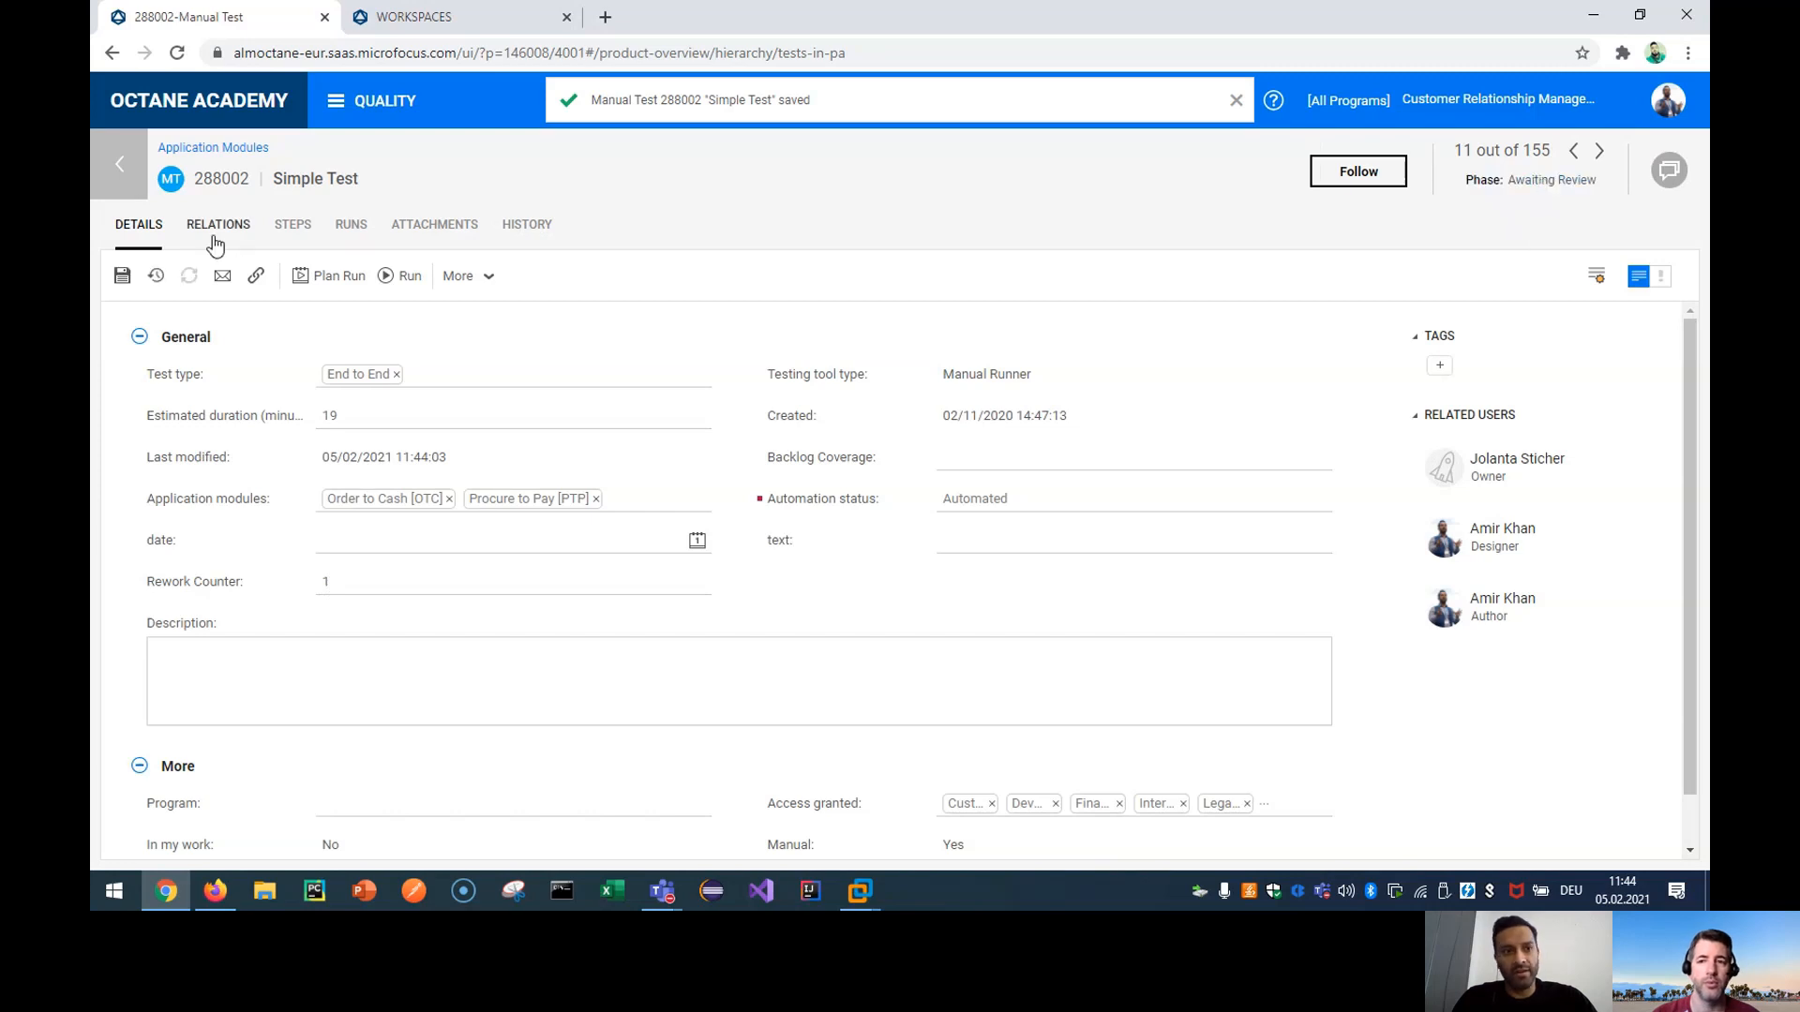
left_click(121, 275)
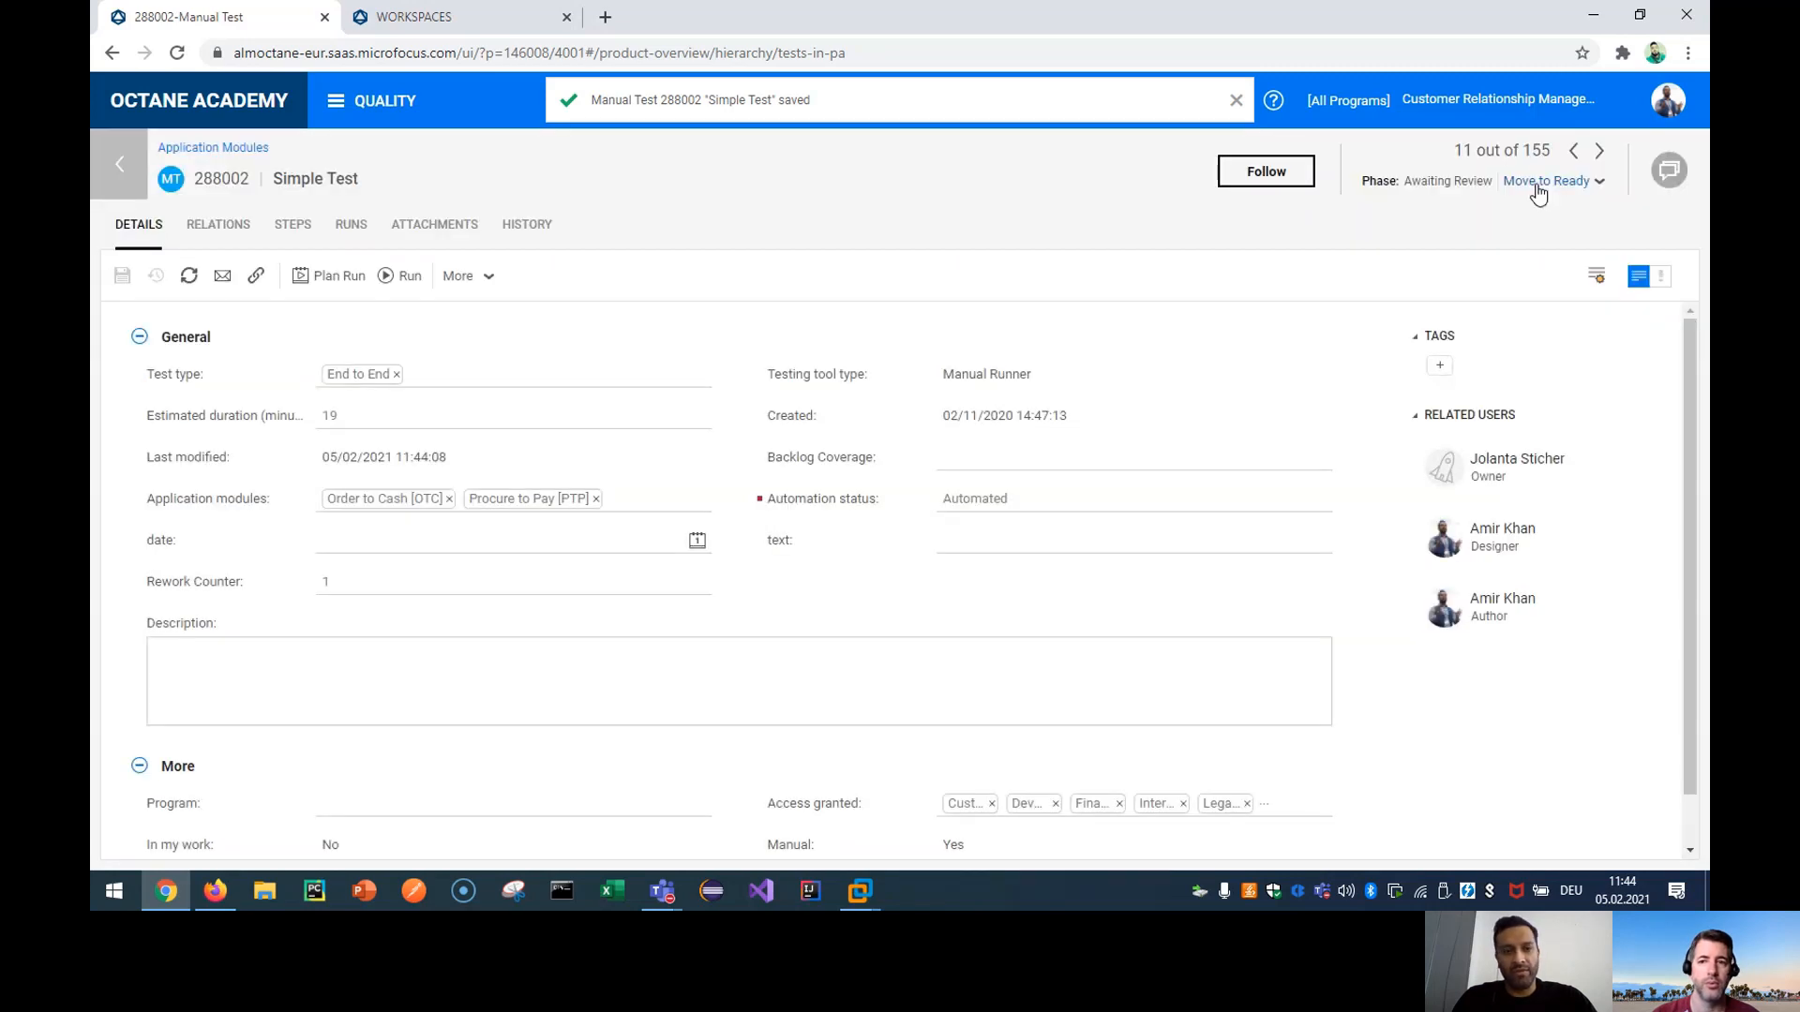
left_click(1545, 181)
left_click(122, 275)
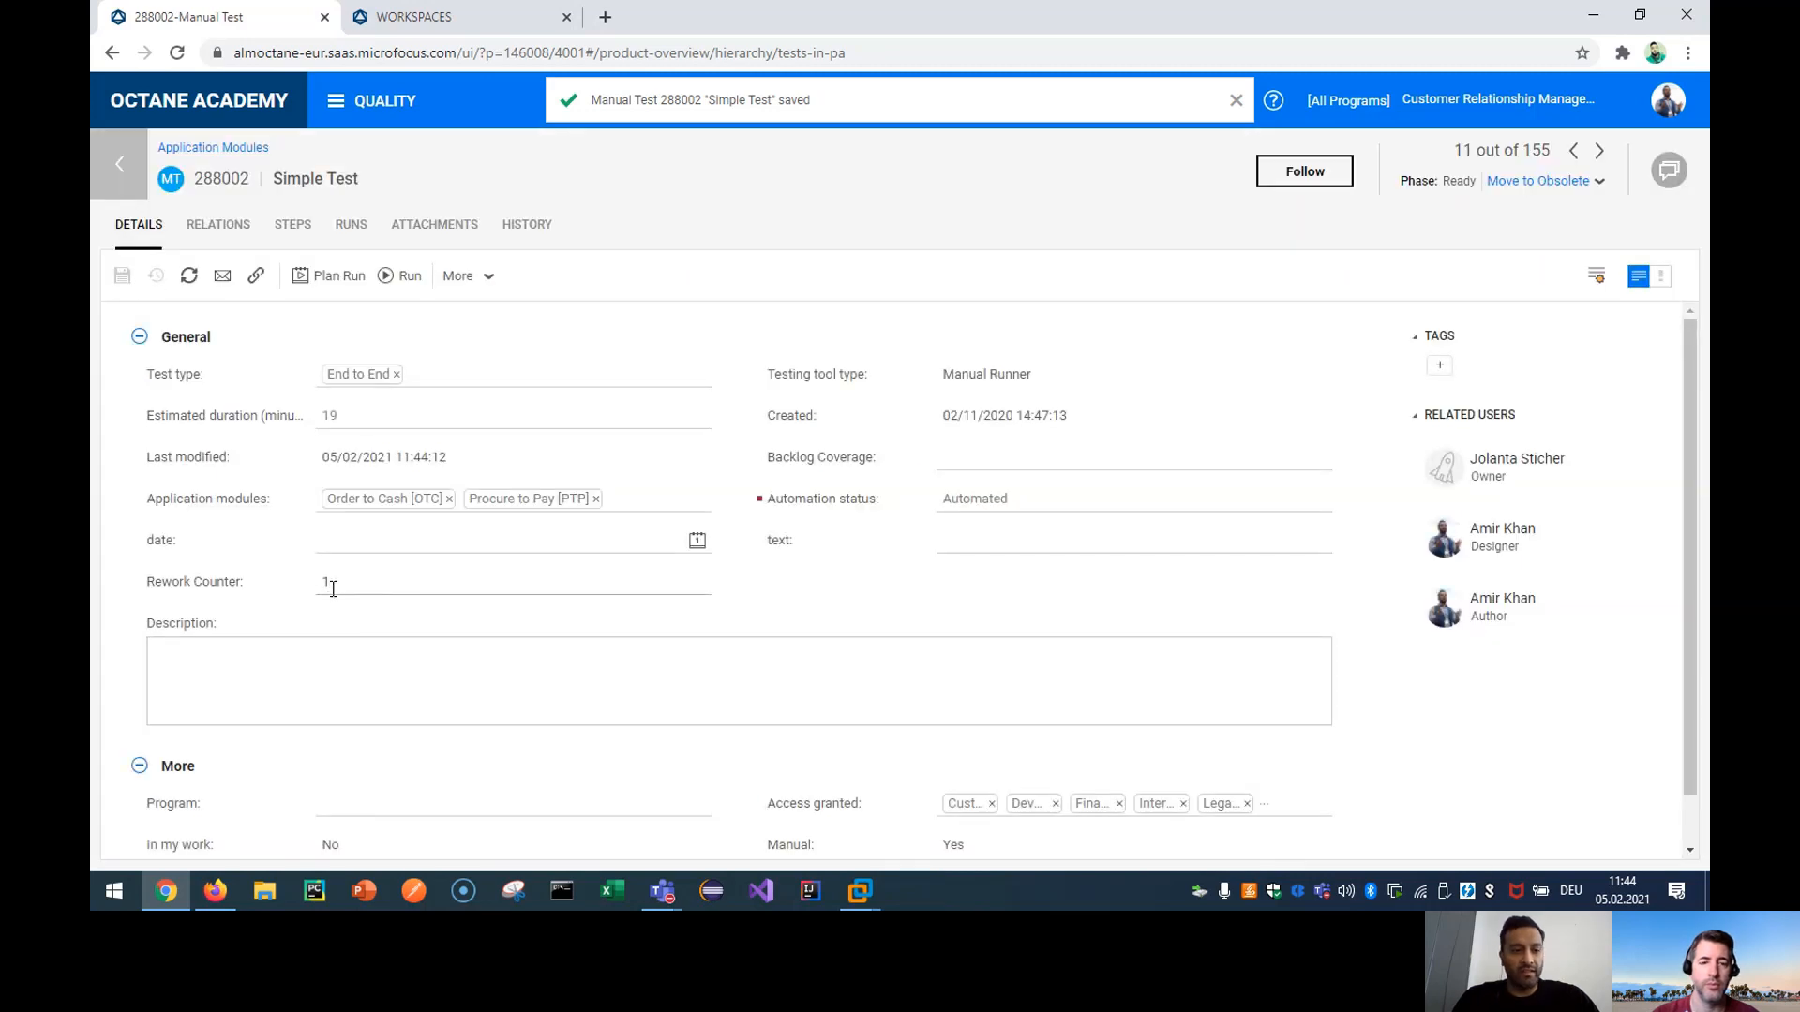
Send Simple Test back to In Design a second time and save it.
left_click(1601, 182)
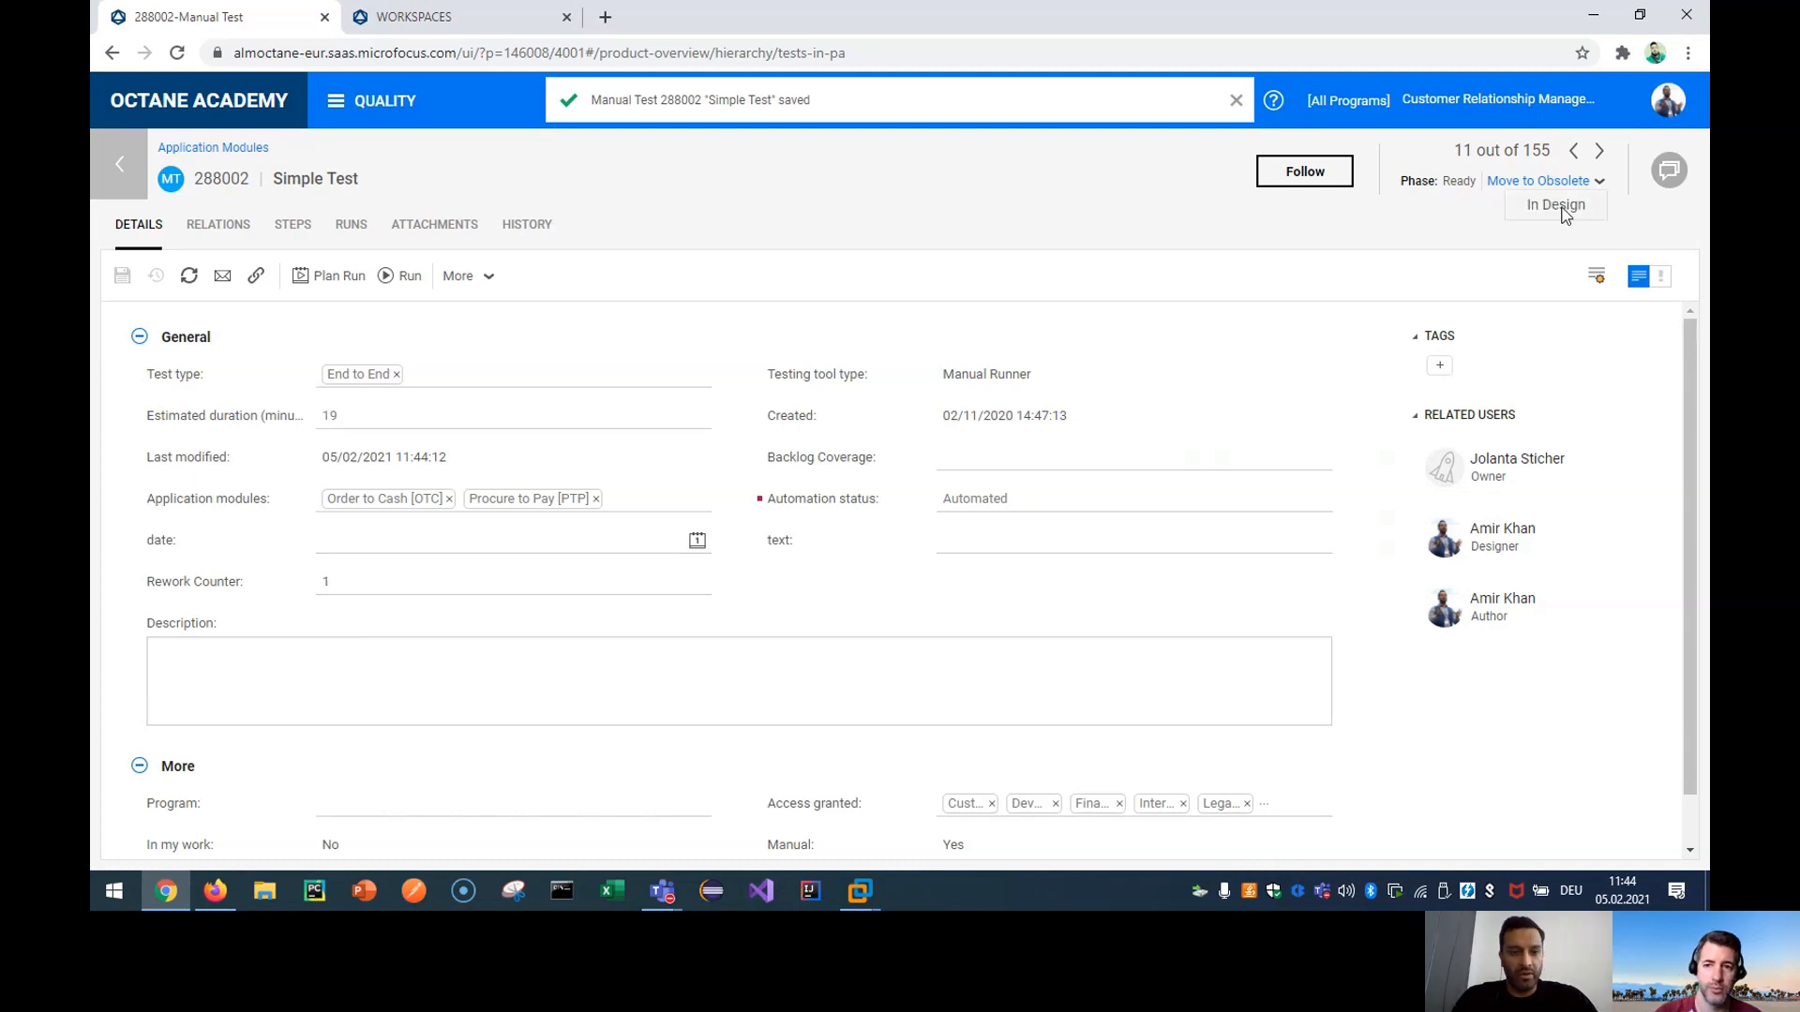
left_click(1560, 206)
left_click(123, 276)
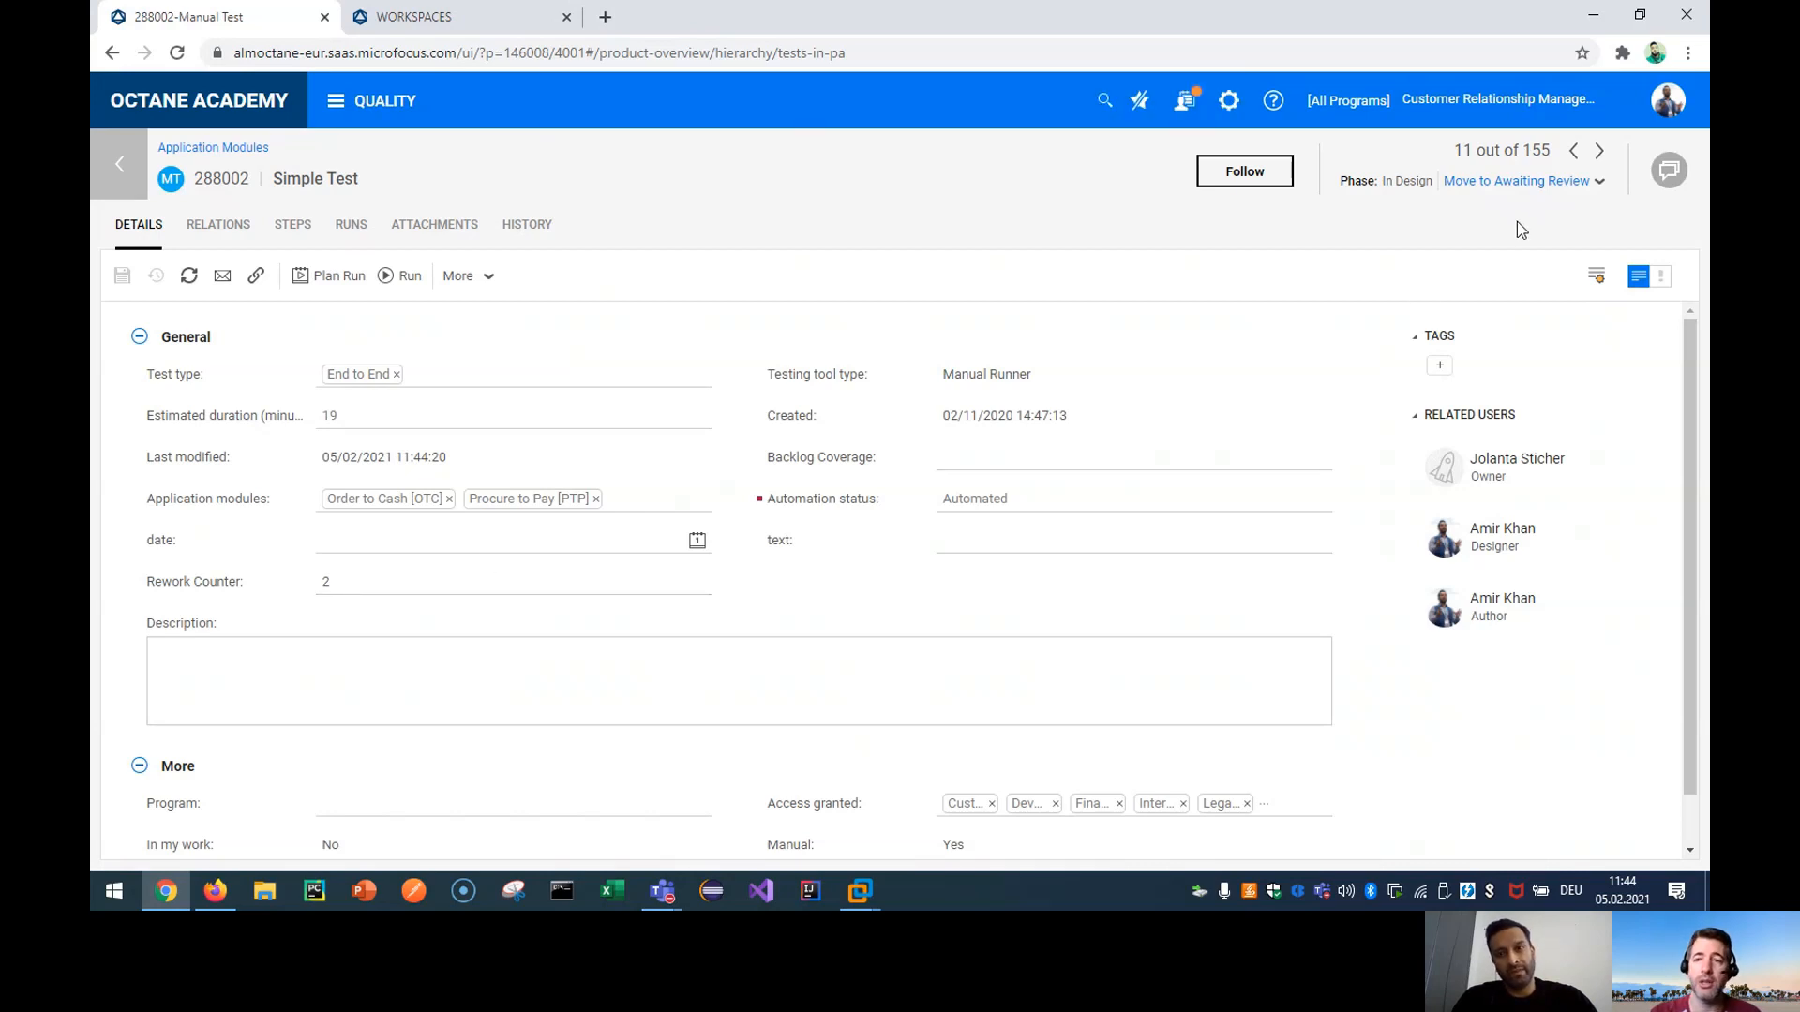
Bring Simple Test to Awaiting Review and on to Ready again, saving each phase.
left_click(1571, 182)
left_click(121, 275)
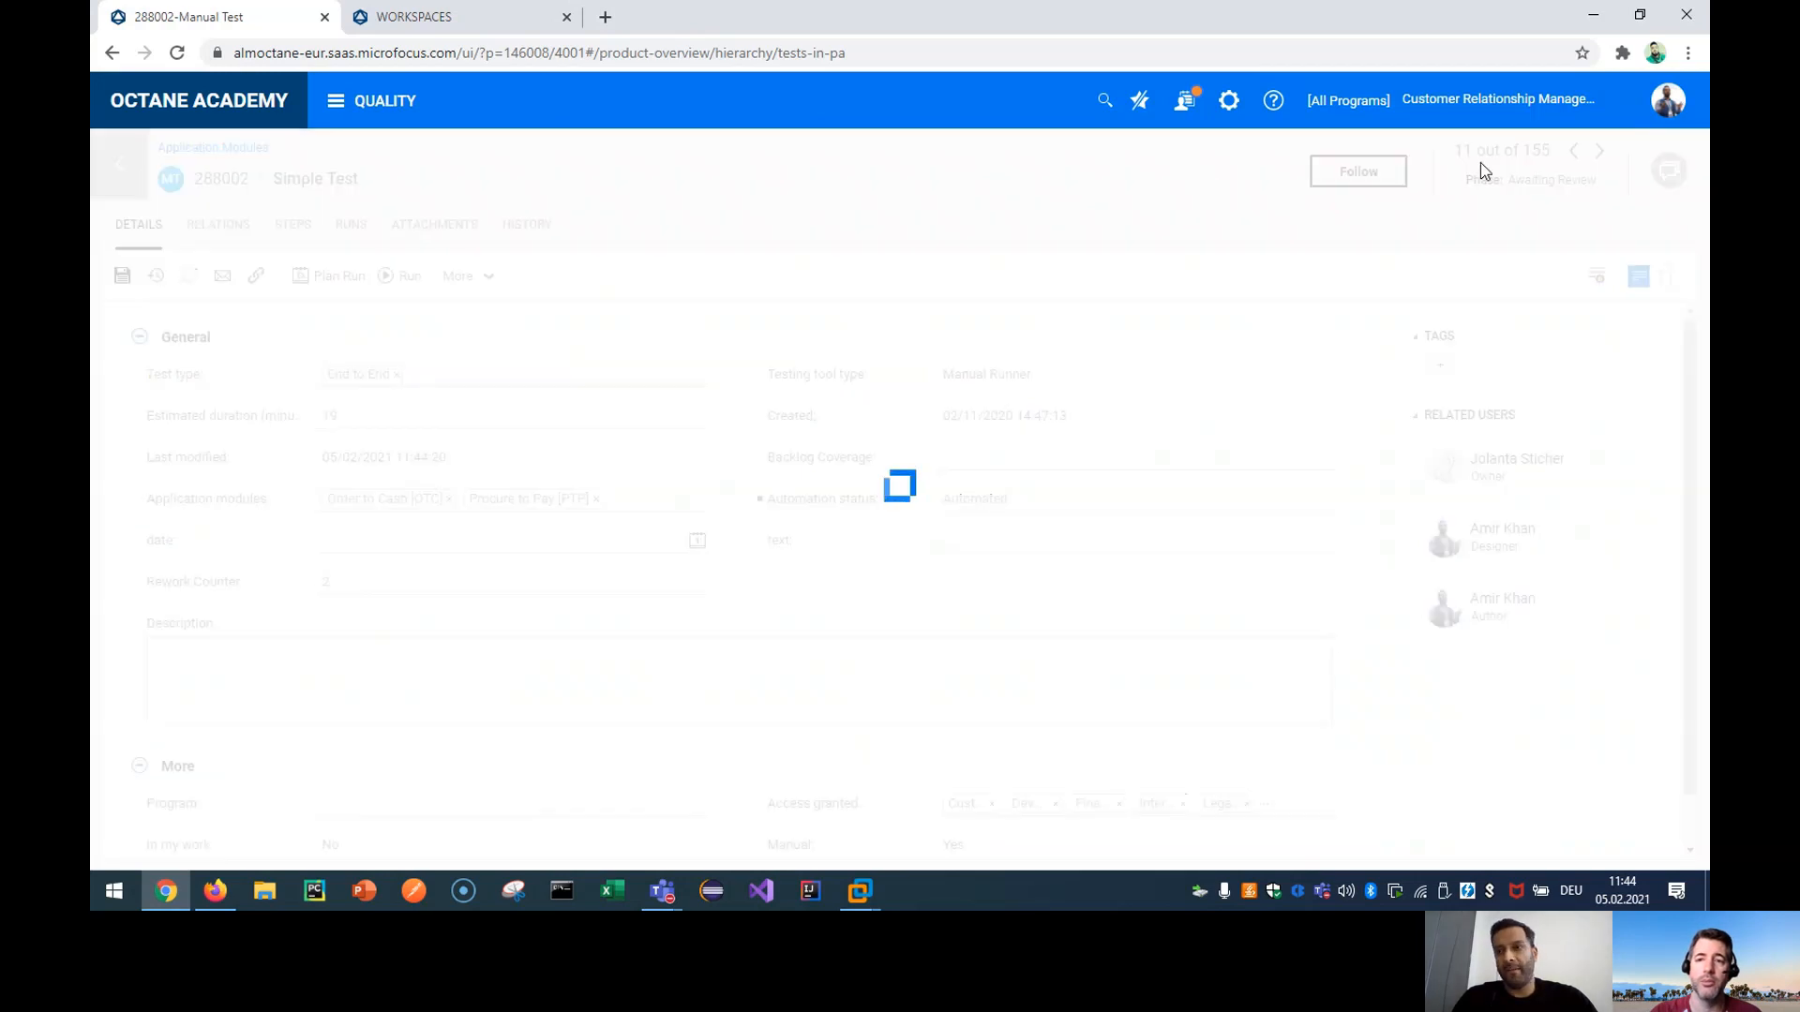
left_click(1558, 183)
left_click(122, 275)
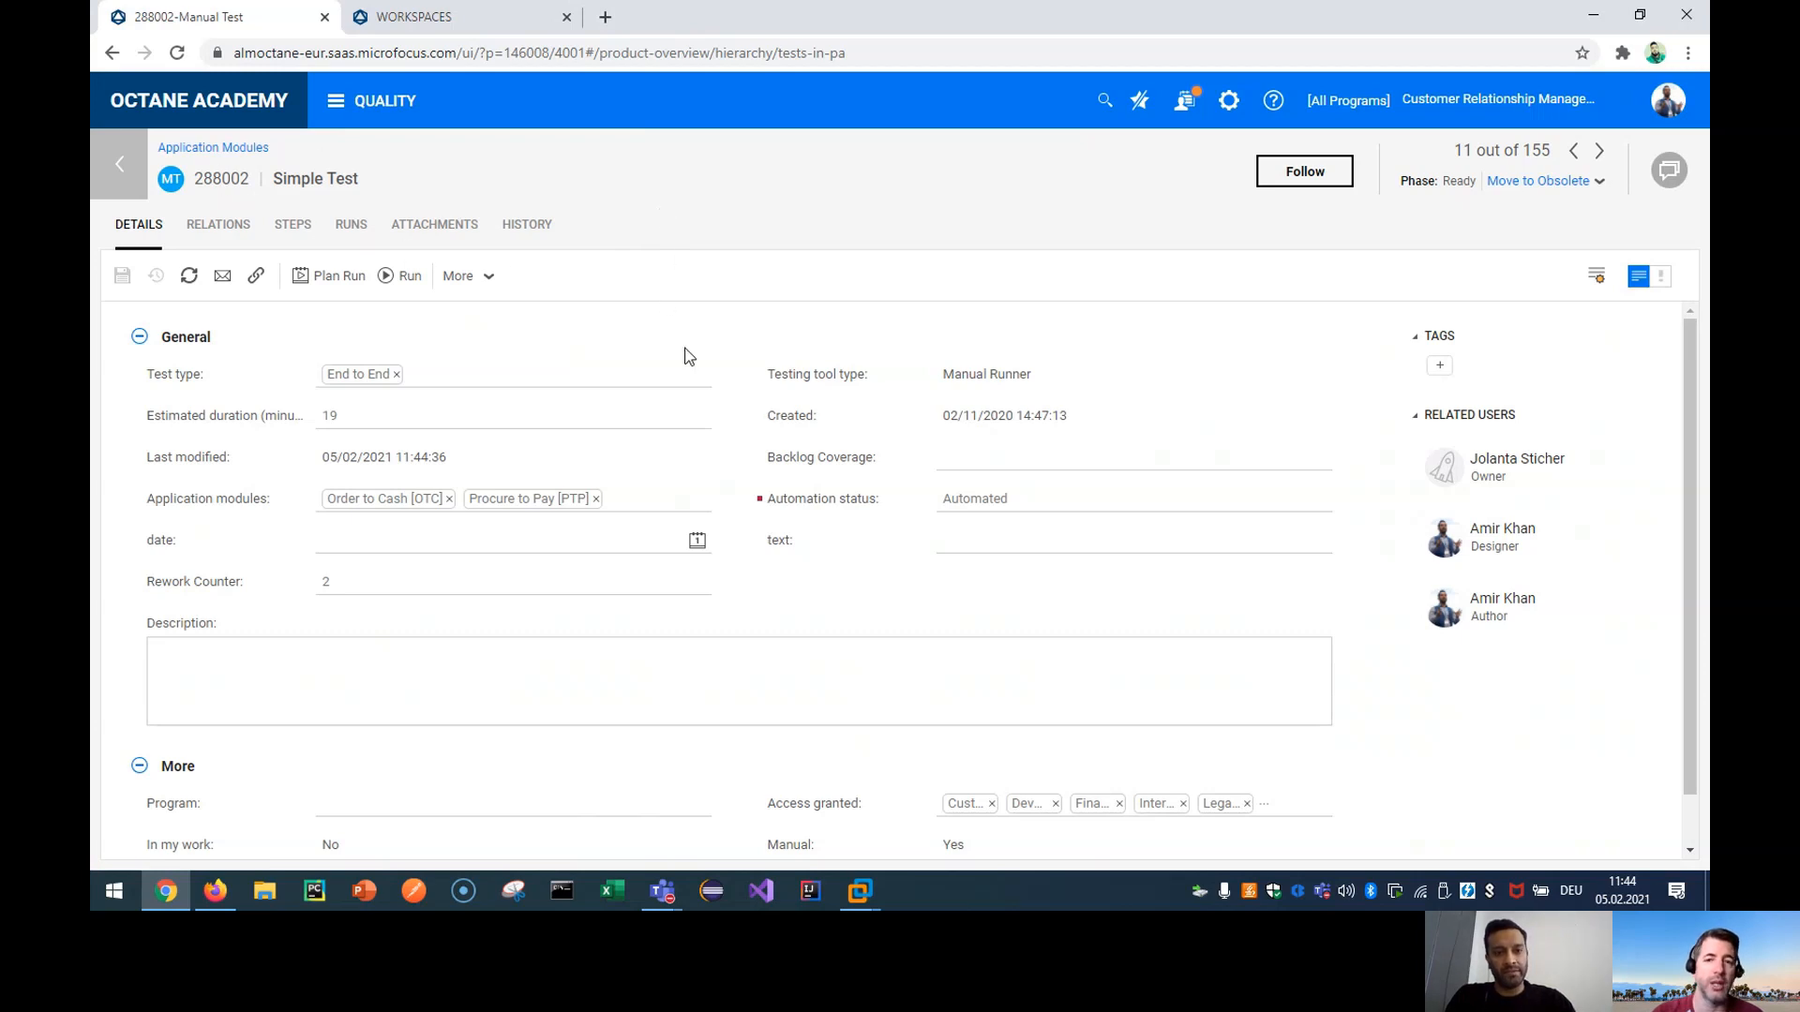
Go back to the tests list, show it as a grid, and collapse the application modules tree.
left_click(122, 165)
left_click(1589, 247)
left_click(1594, 280)
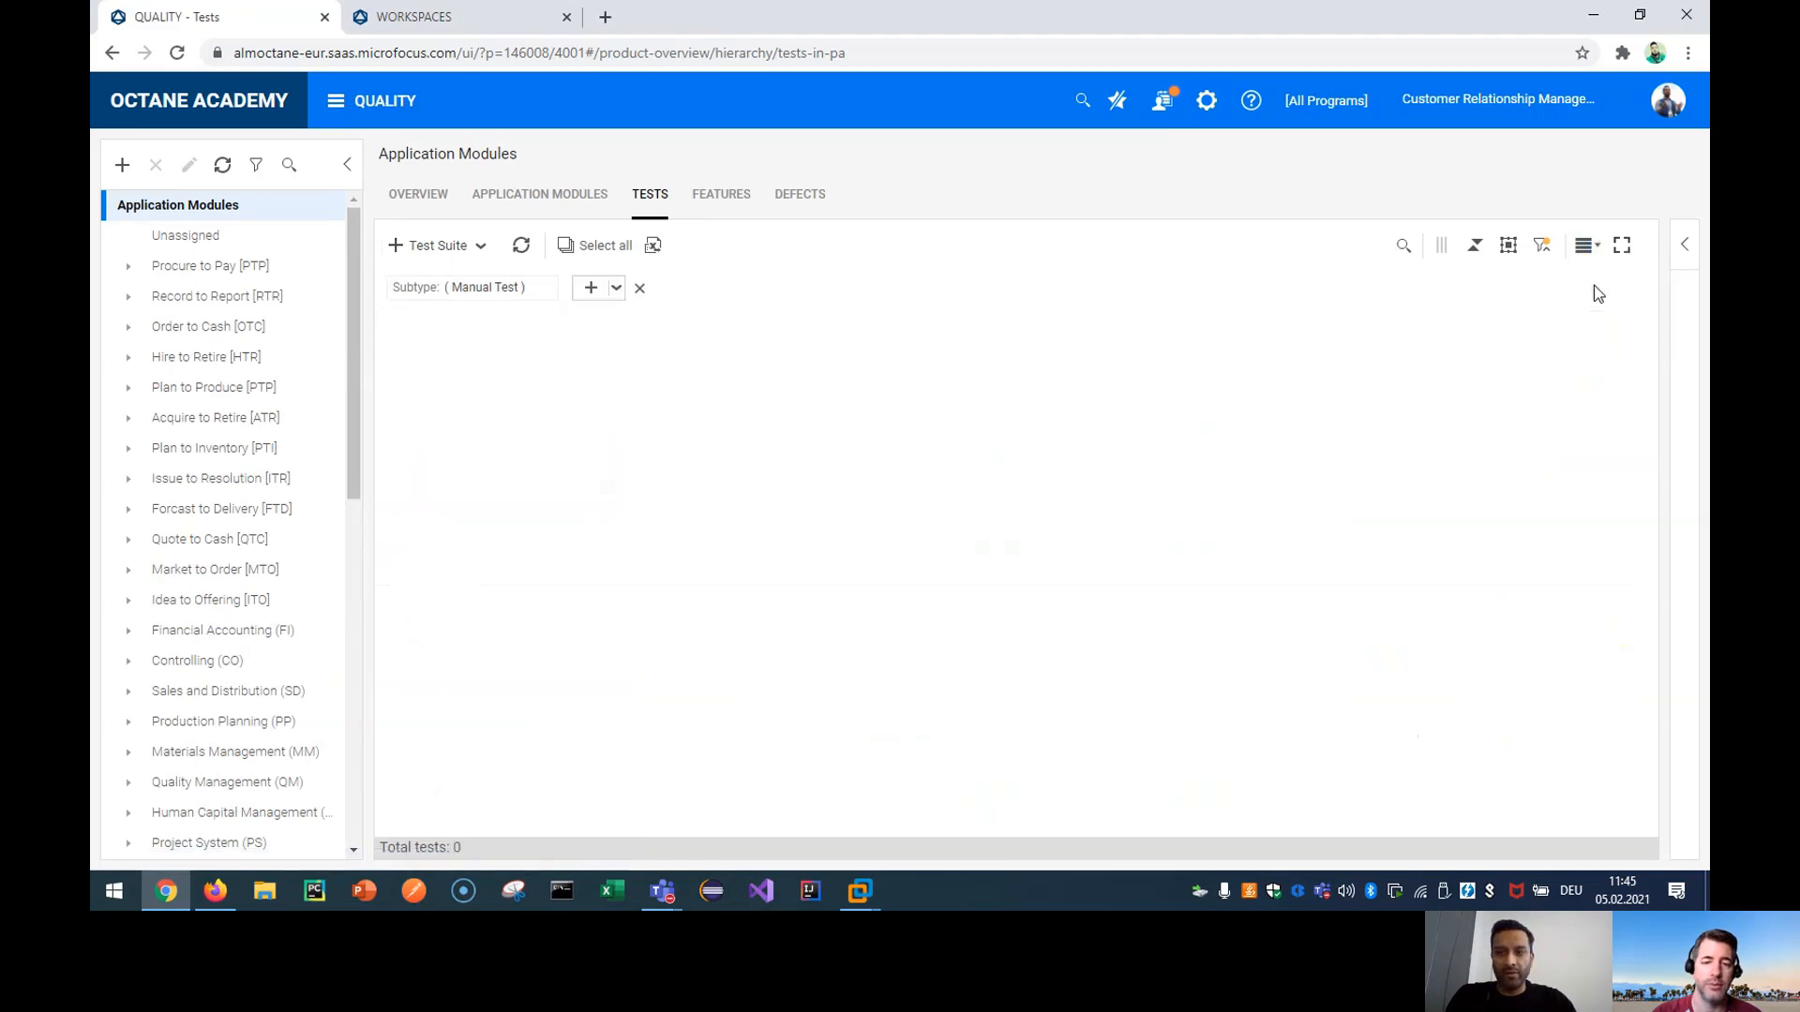
left_click(347, 165)
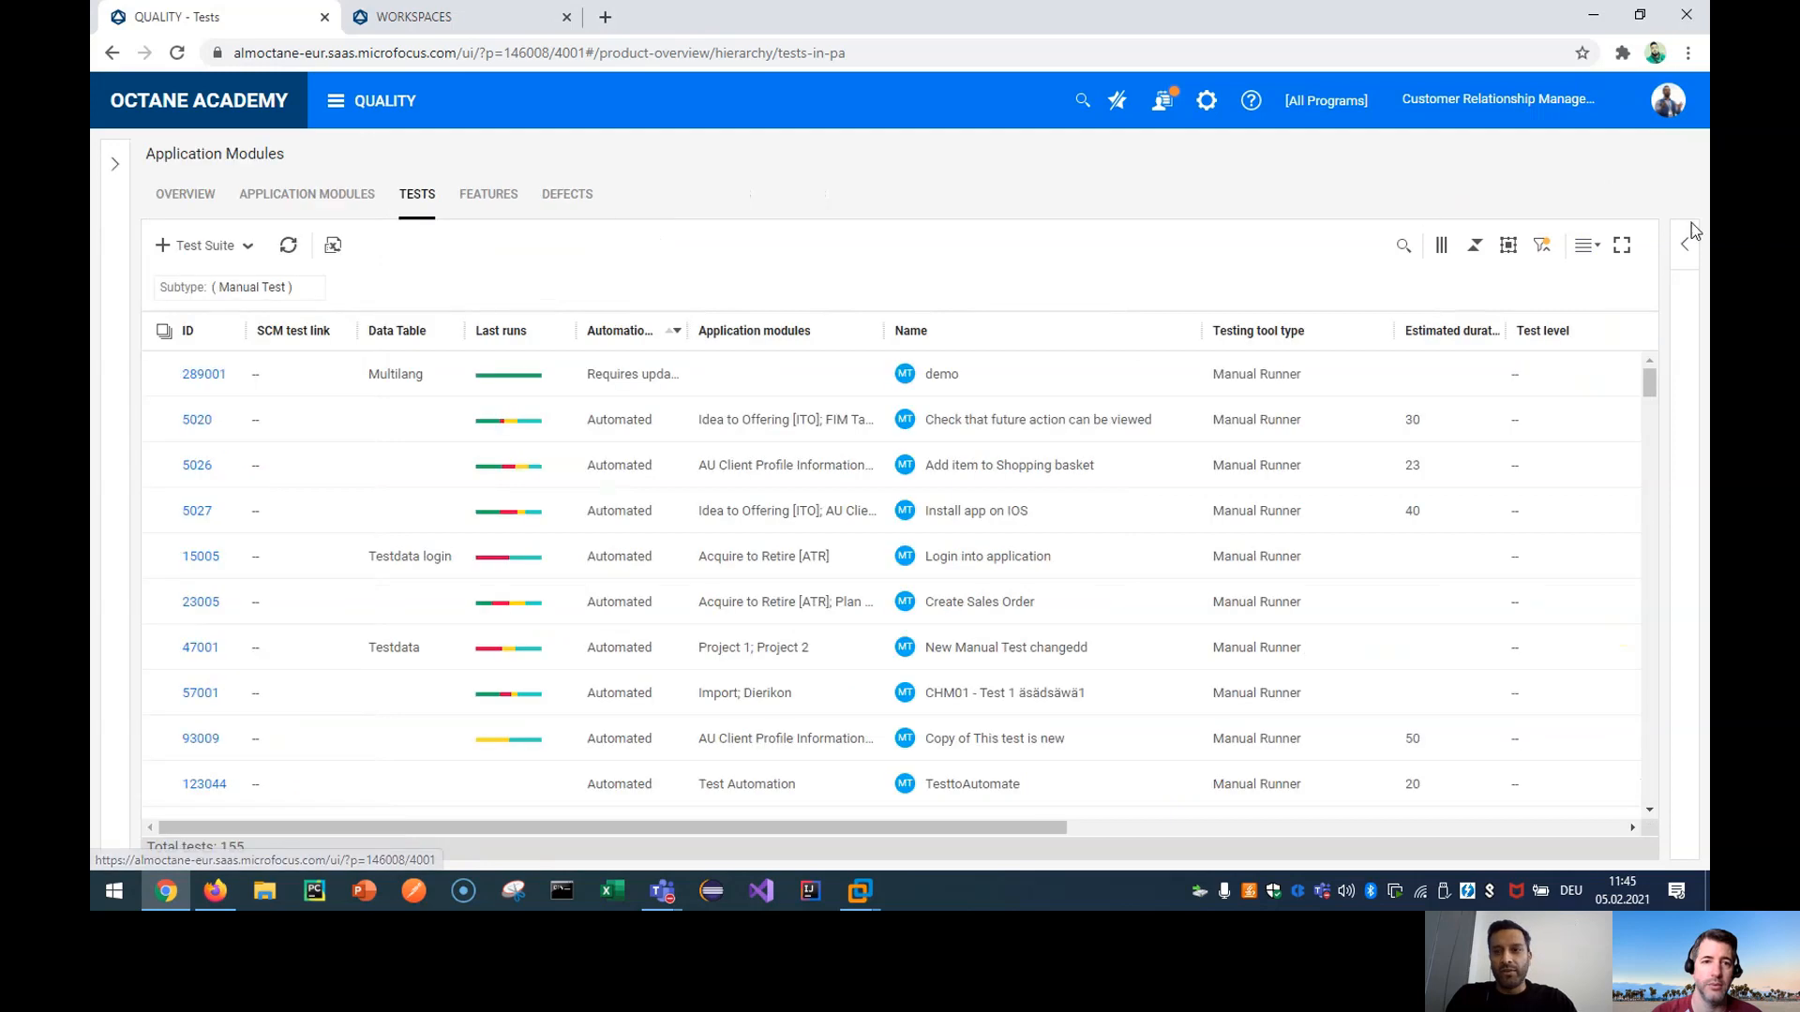
Add the Rework Counter column to the tests grid.
left_click(1443, 248)
type("rew")
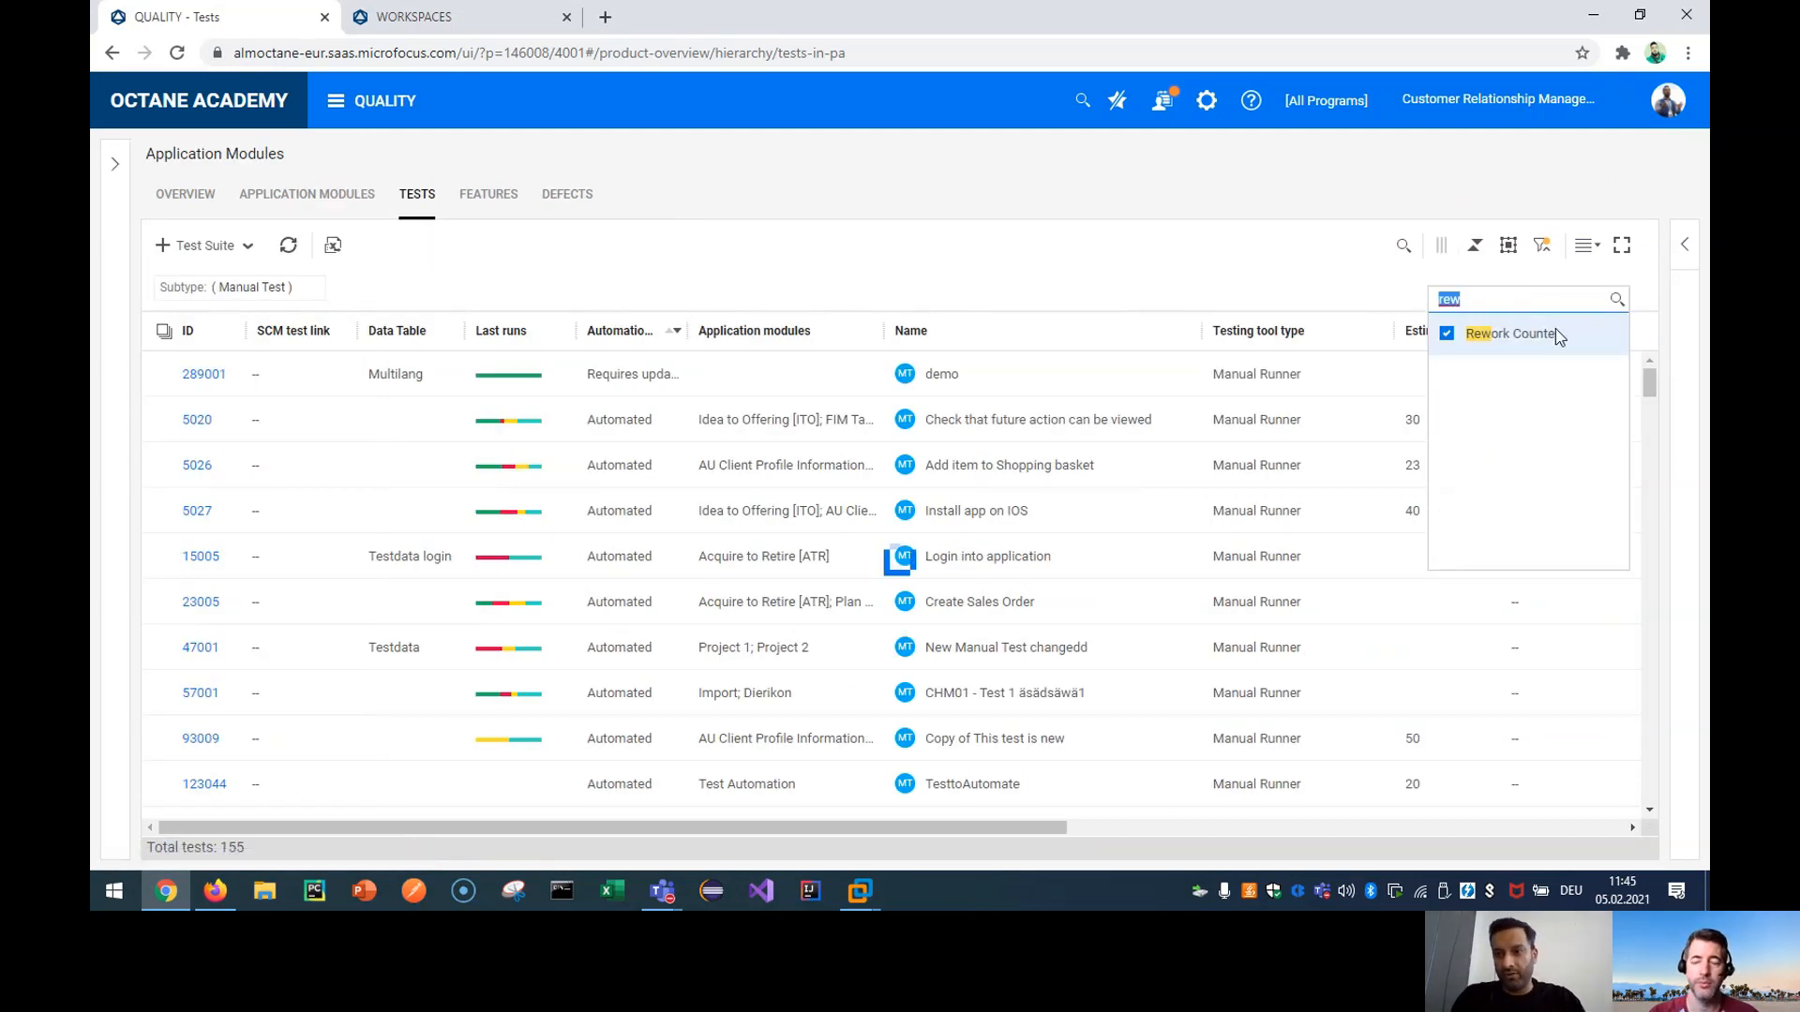
left_click(1448, 336)
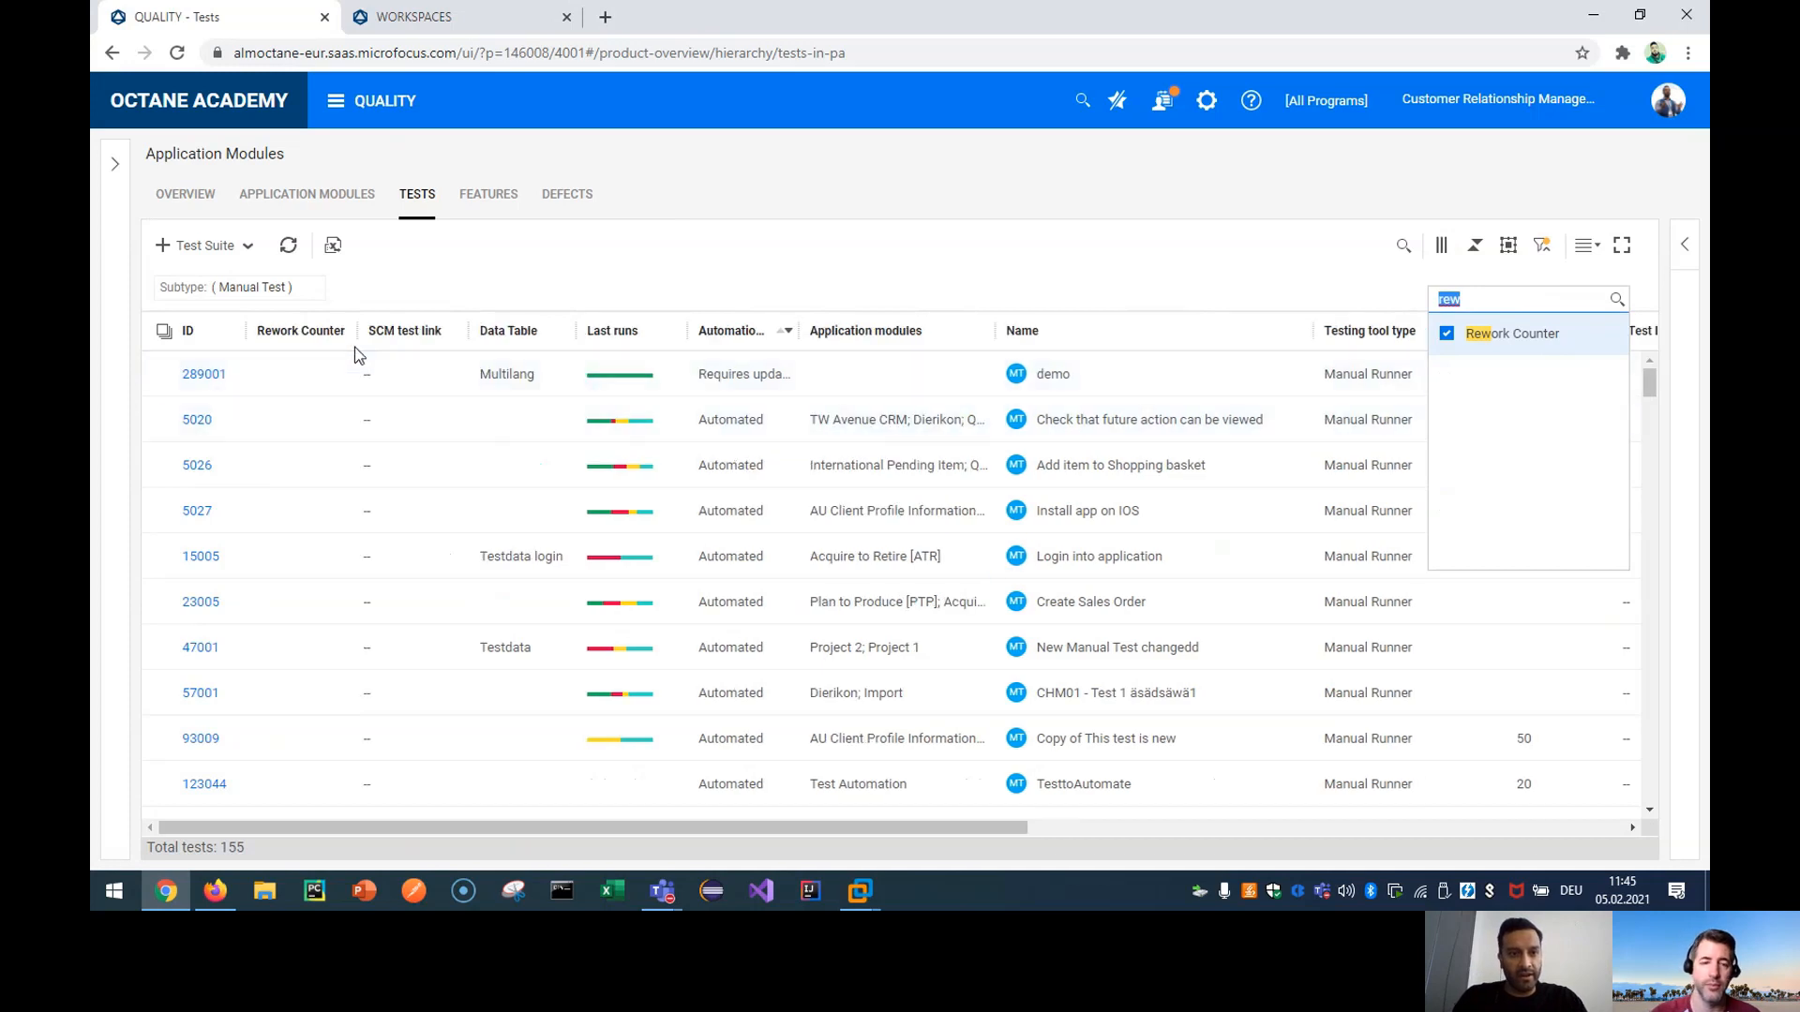
Sort the tests grid by Rework Counter in ascending order.
scroll(472, 591, "down", 3)
scroll(472, 591, "up", 3)
scroll(332, 547, "down", 7)
scroll(332, 555, "down", 12)
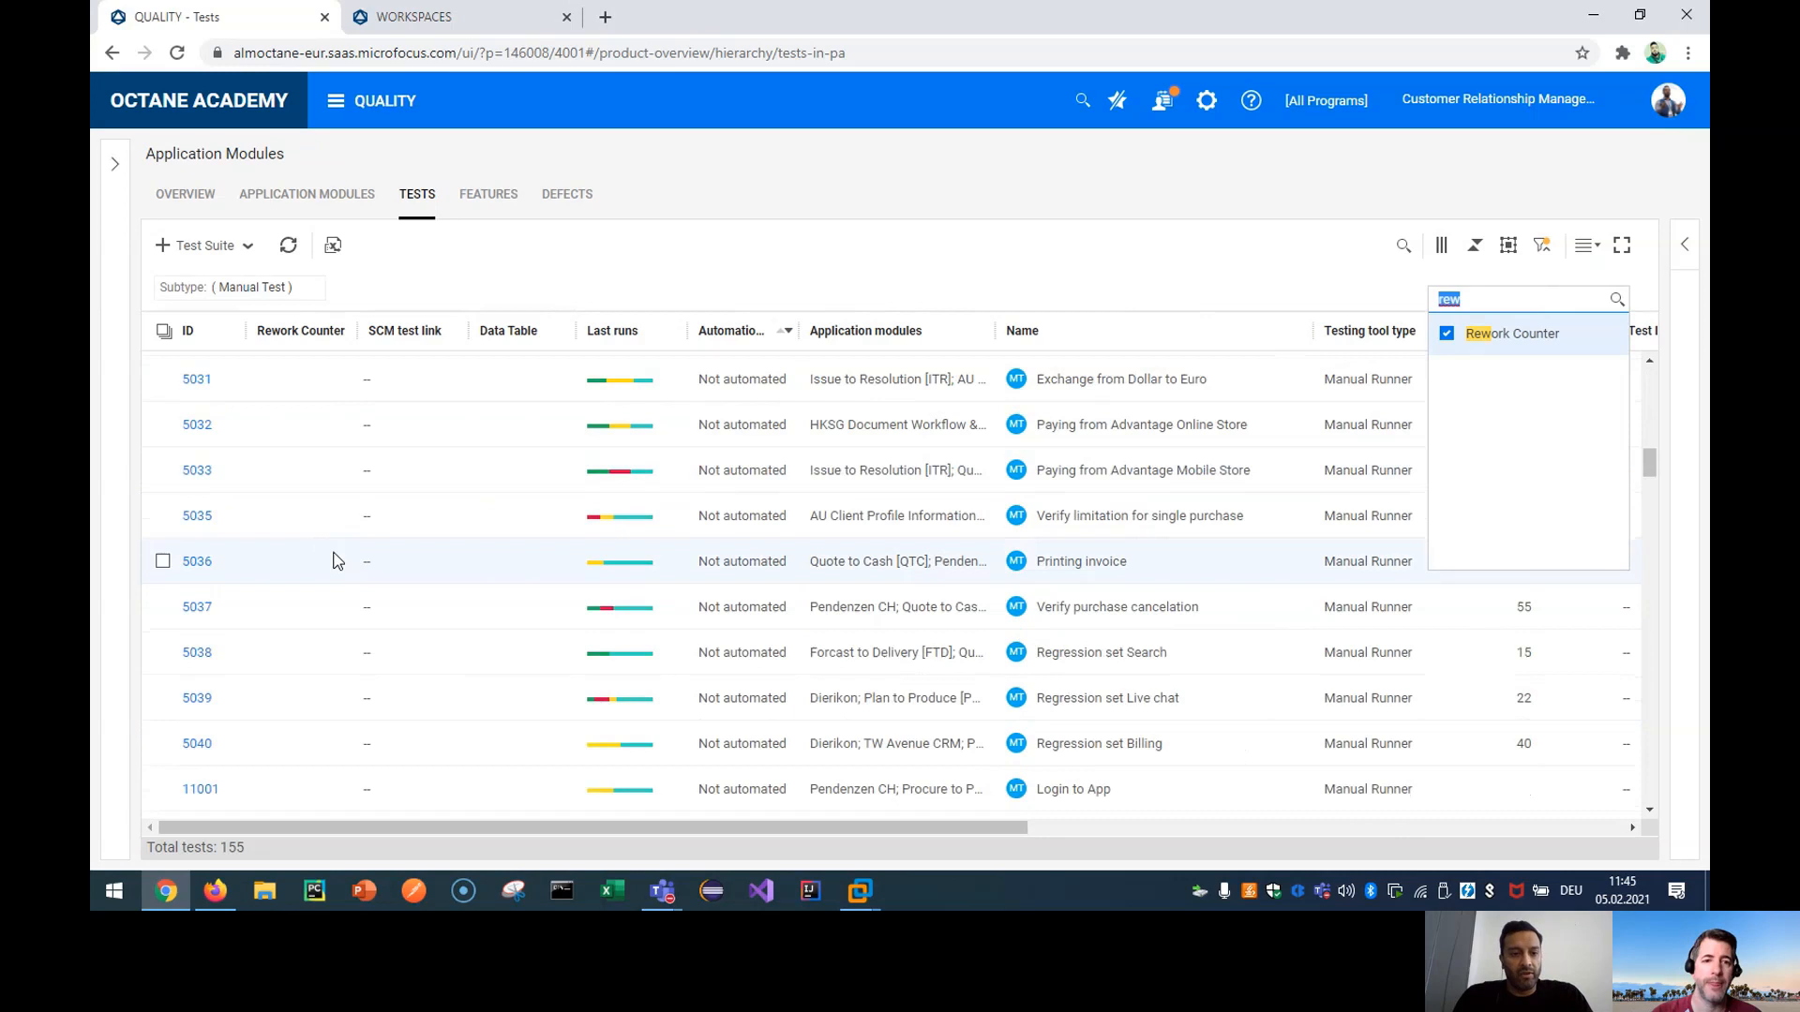
left_click(316, 332)
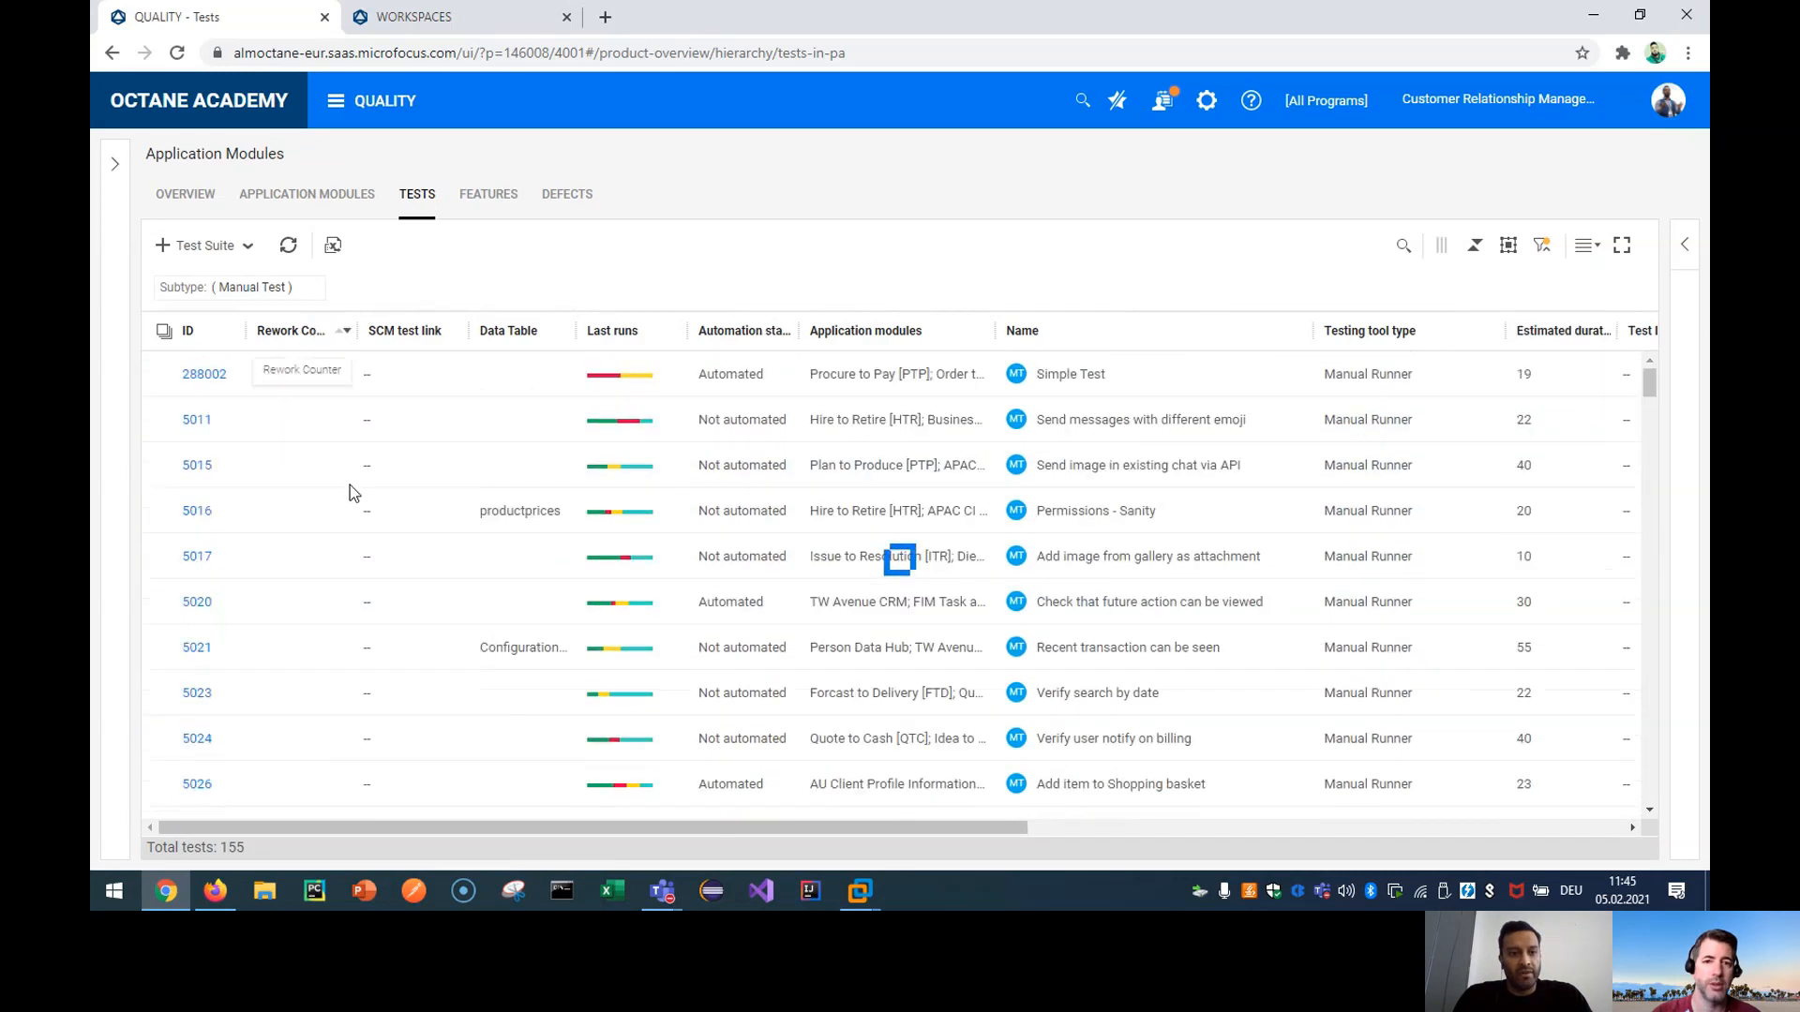
left_click(302, 340)
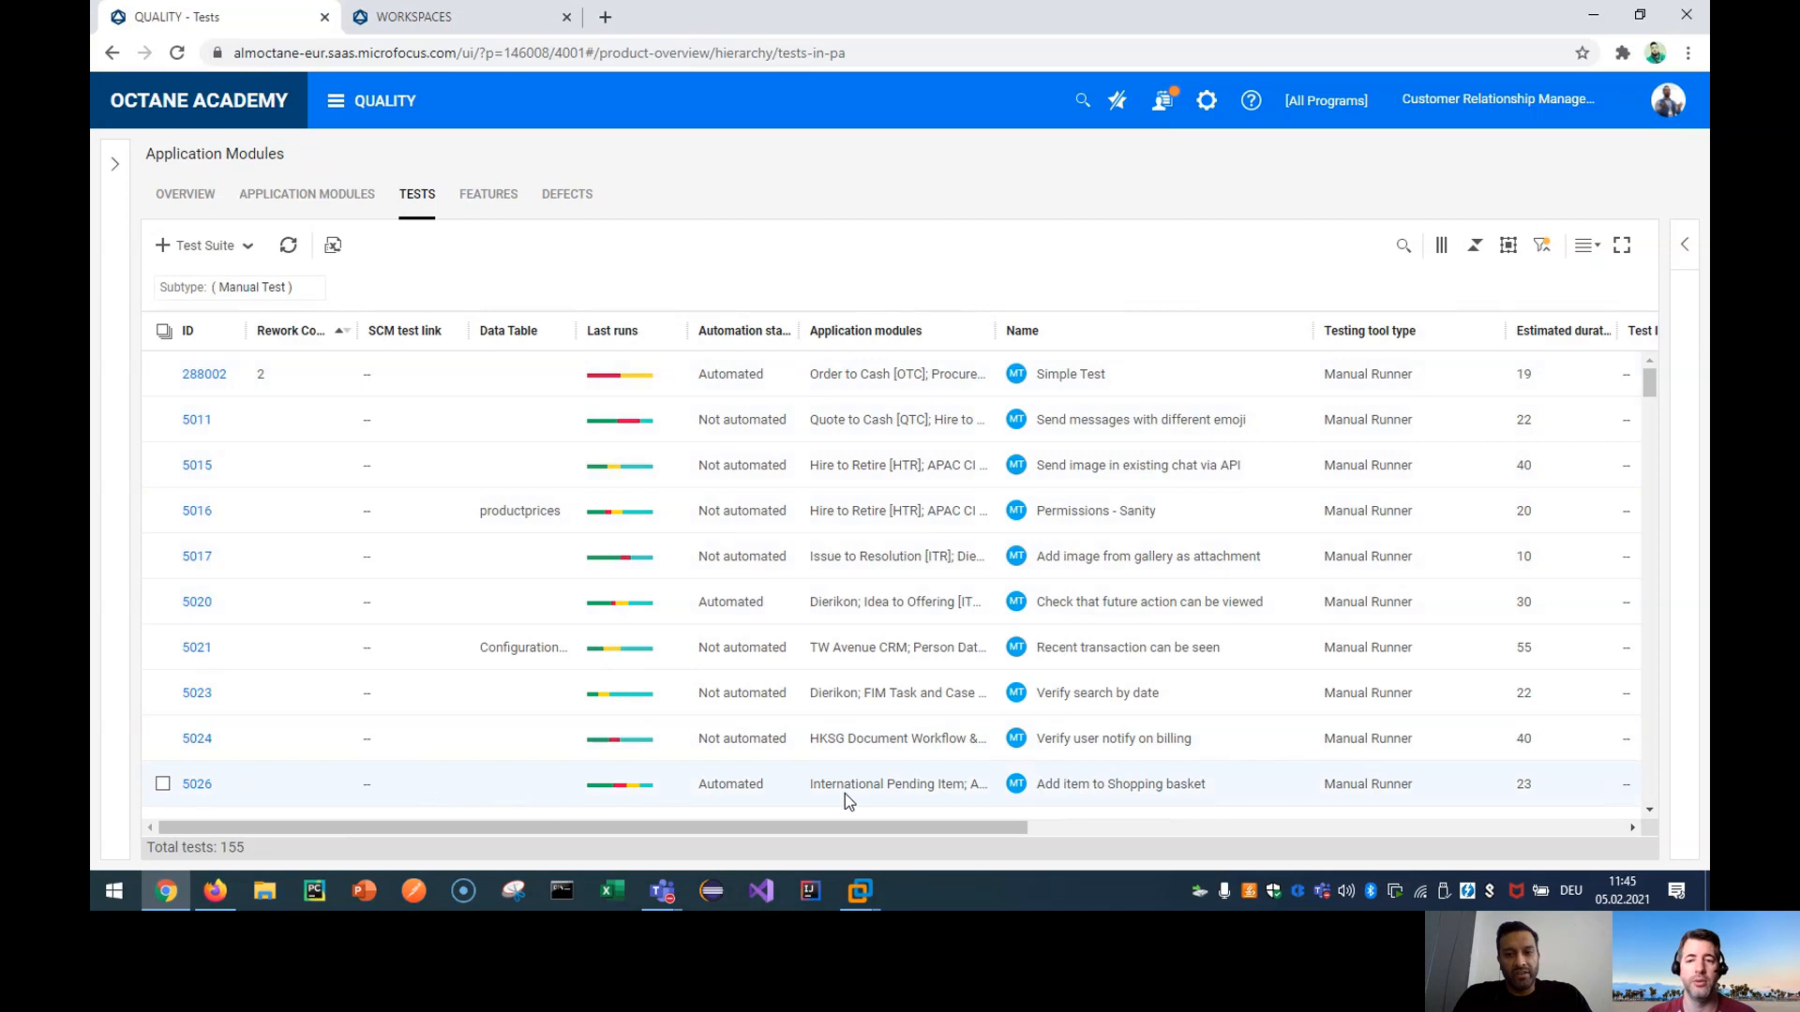
Show only the tests of the Order to Cash [OTC] application module and widen the Rework Counter column to fit its title.
left_click(114, 166)
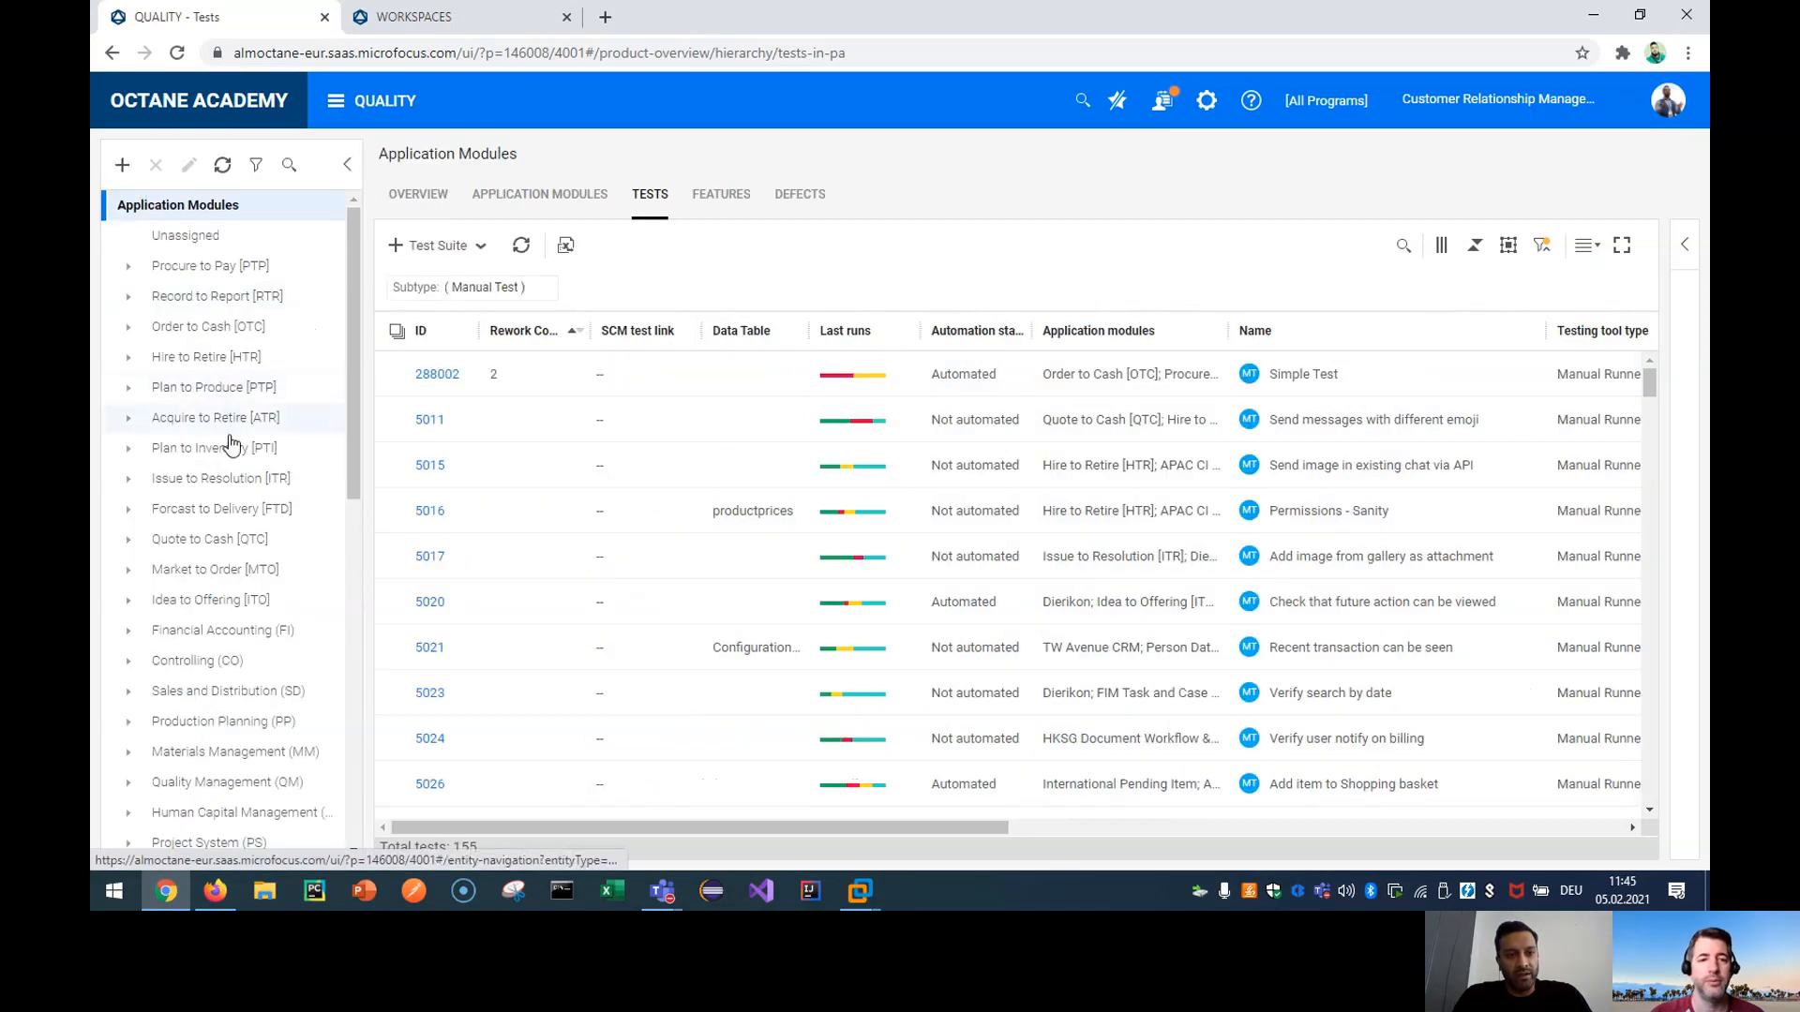
left_click(242, 329)
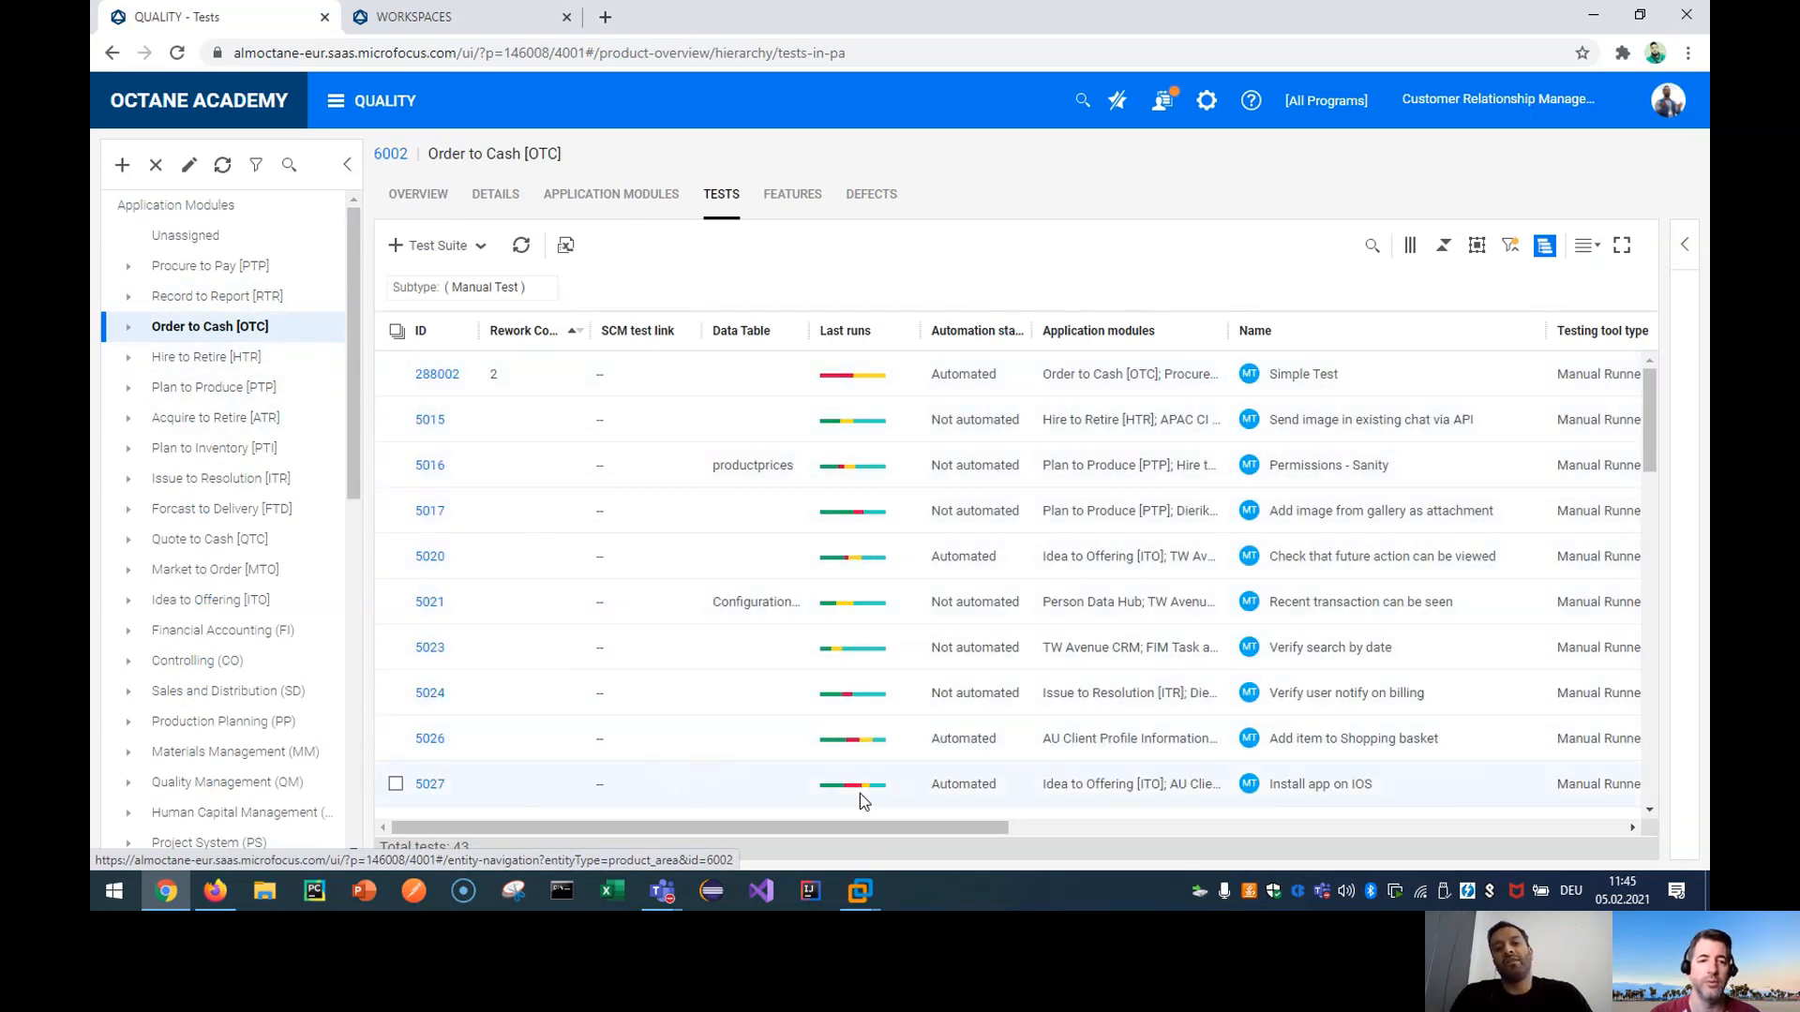
mouse_move(859, 793)
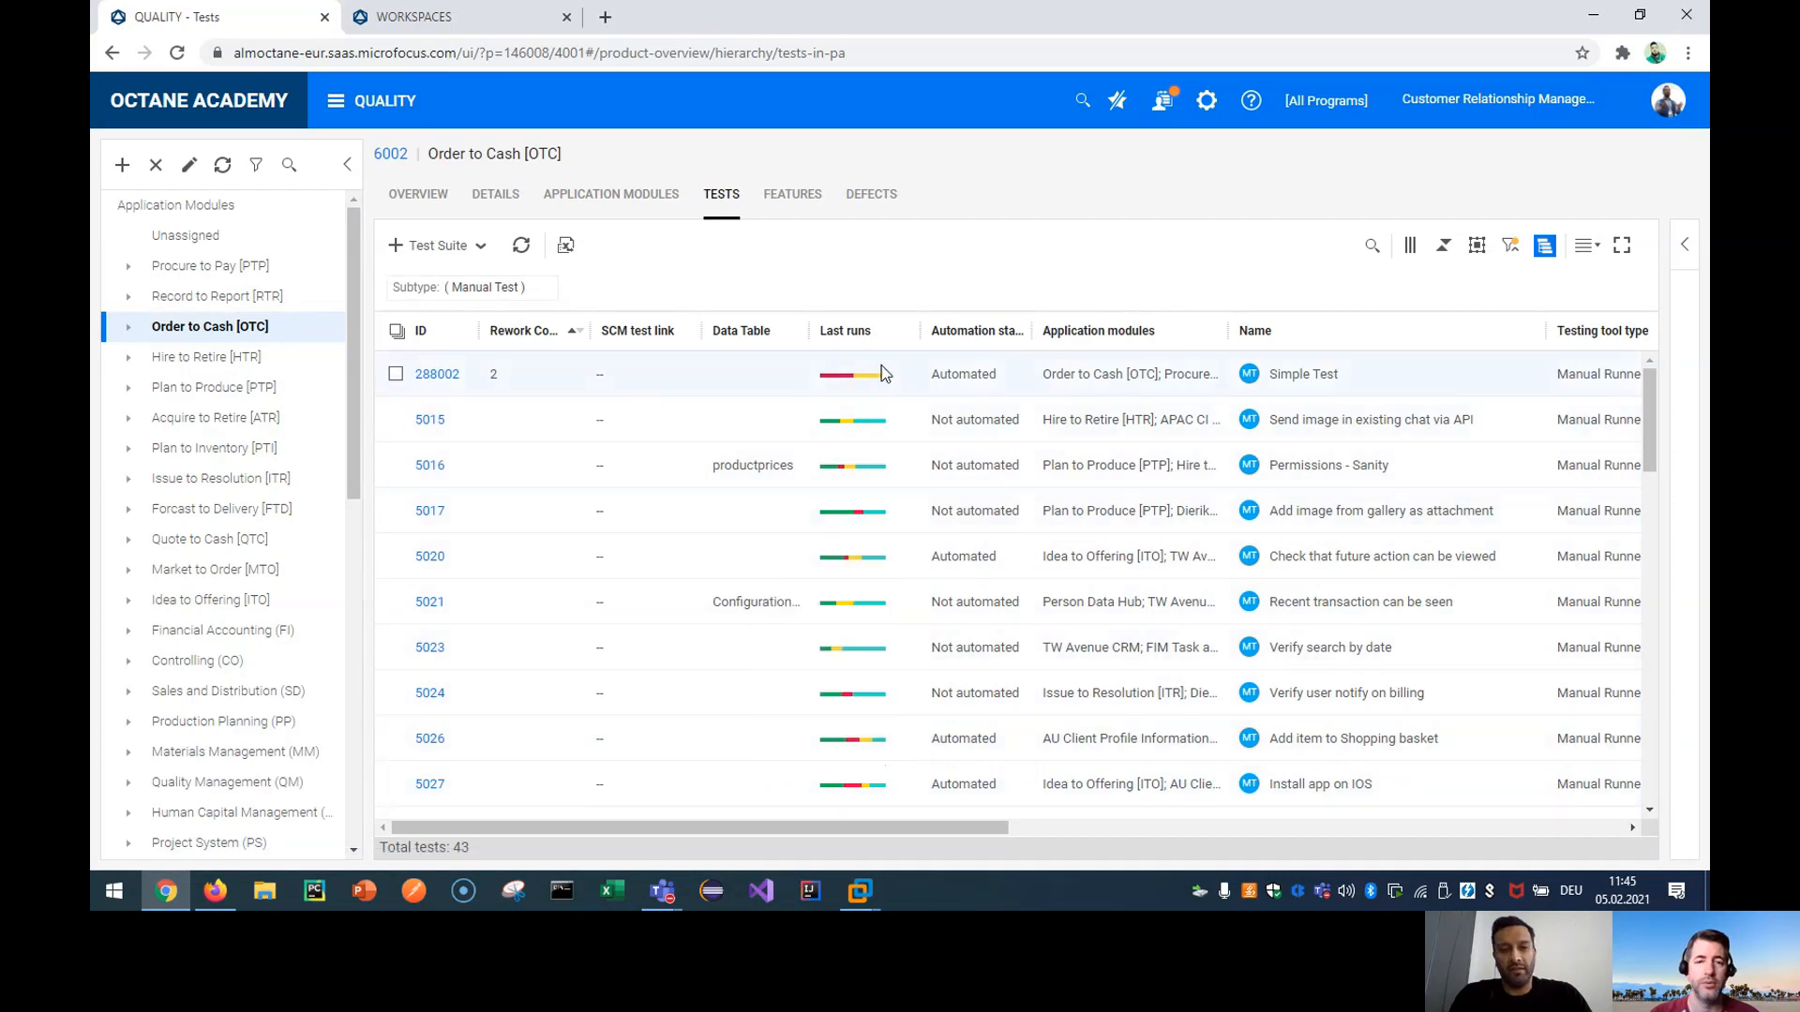
left_click_drag(591, 330, 651, 328)
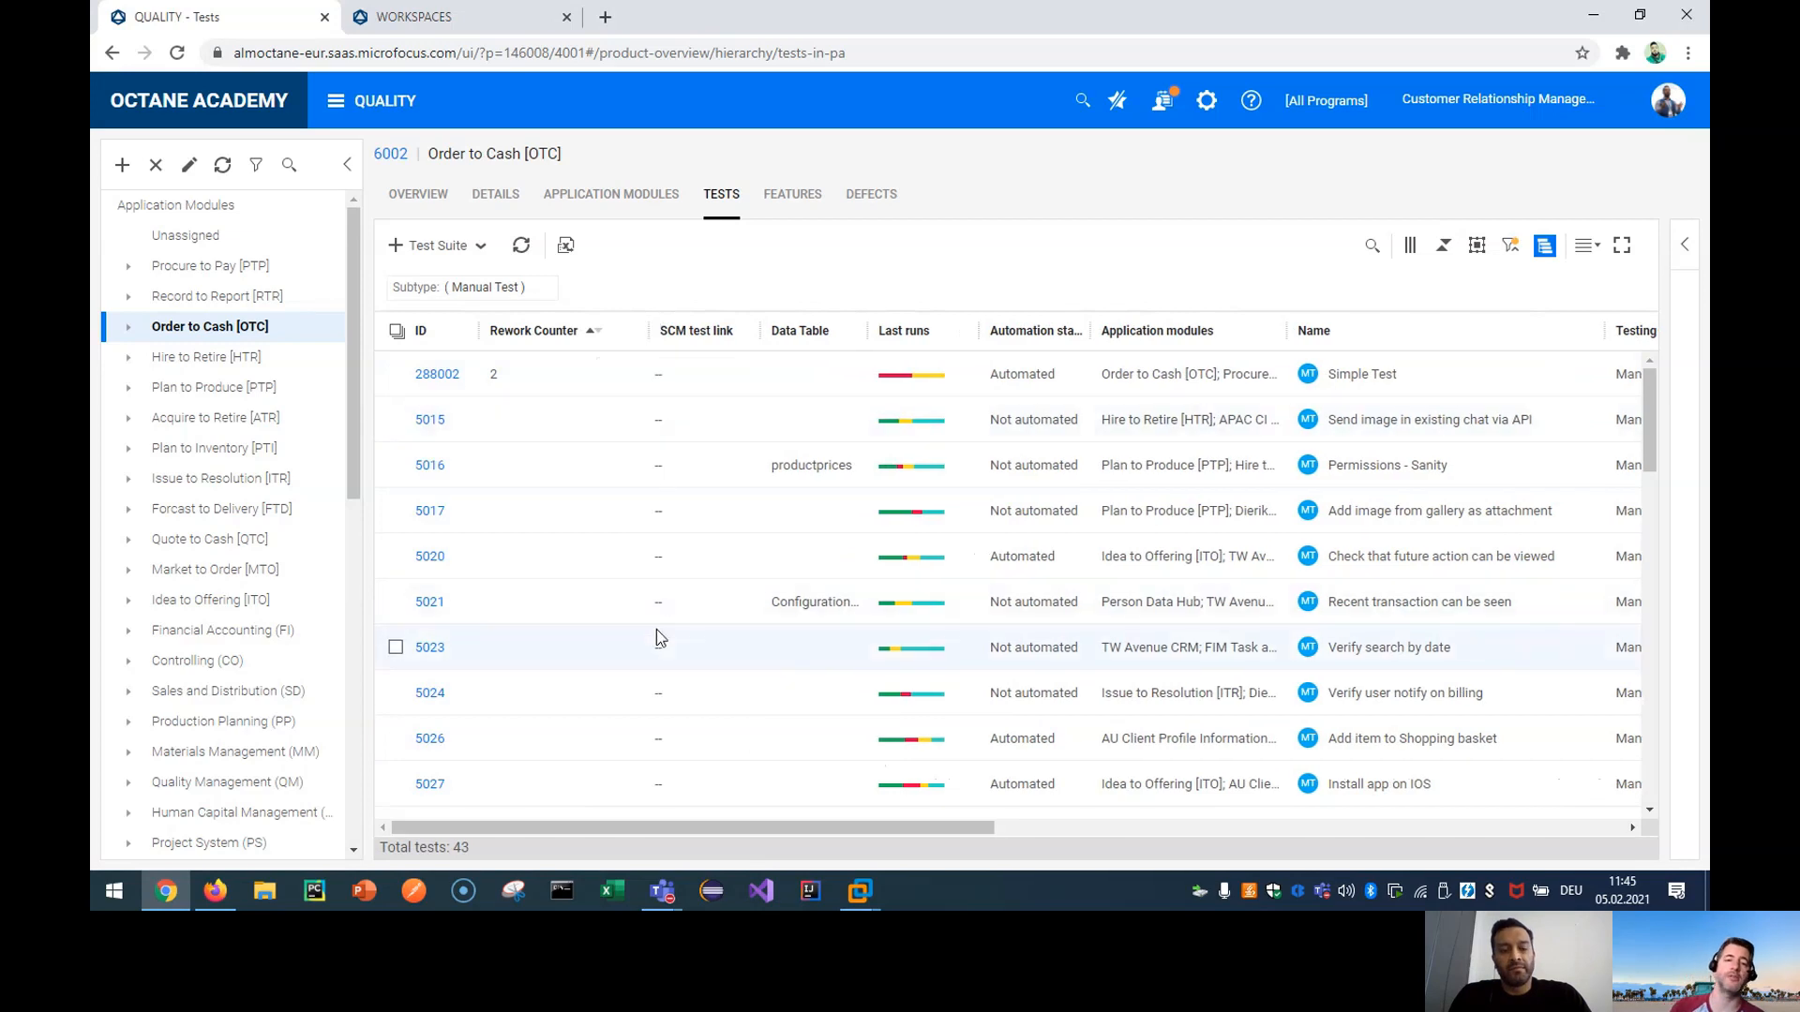